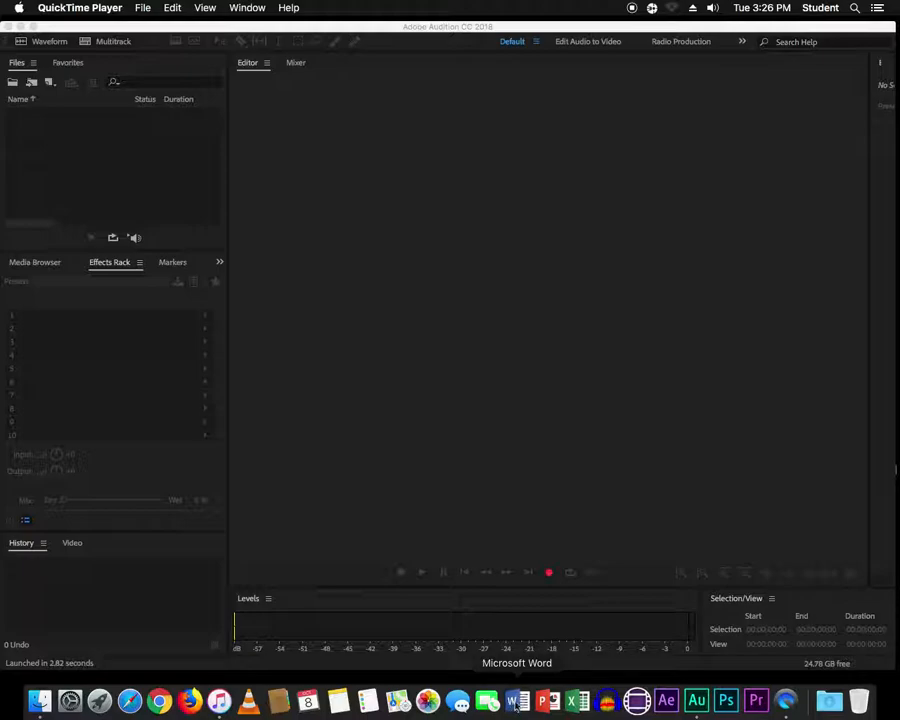
- Launch Microsoft Word from the Dock and close the template gallery without creating a document
{"action": "left_click", "coordinate": [517, 703]}
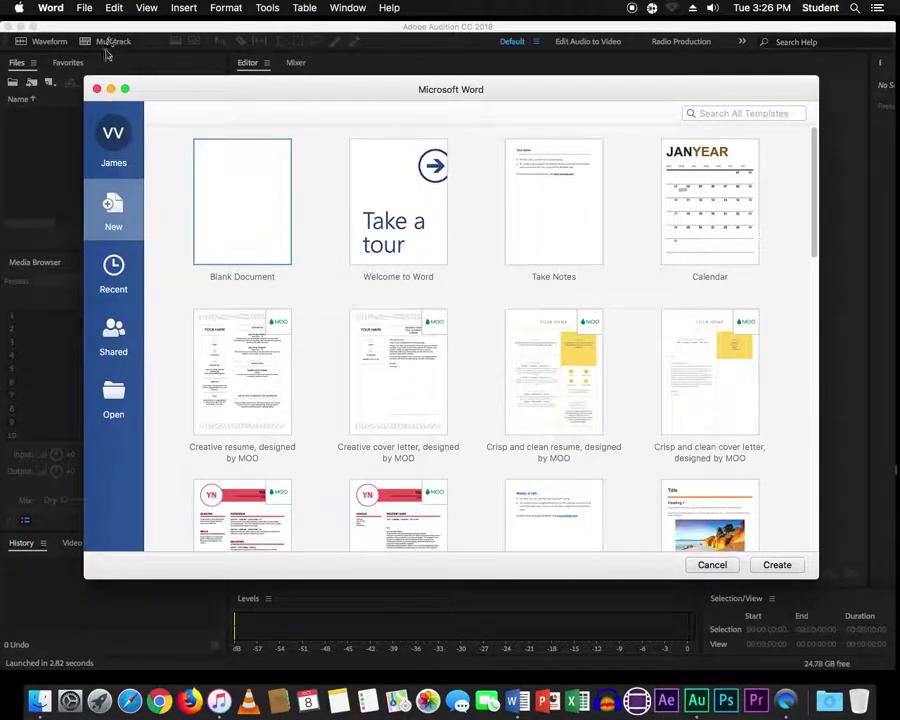
{"action": "left_click", "coordinate": [96, 89]}
{"action": "left_click", "coordinate": [84, 8]}
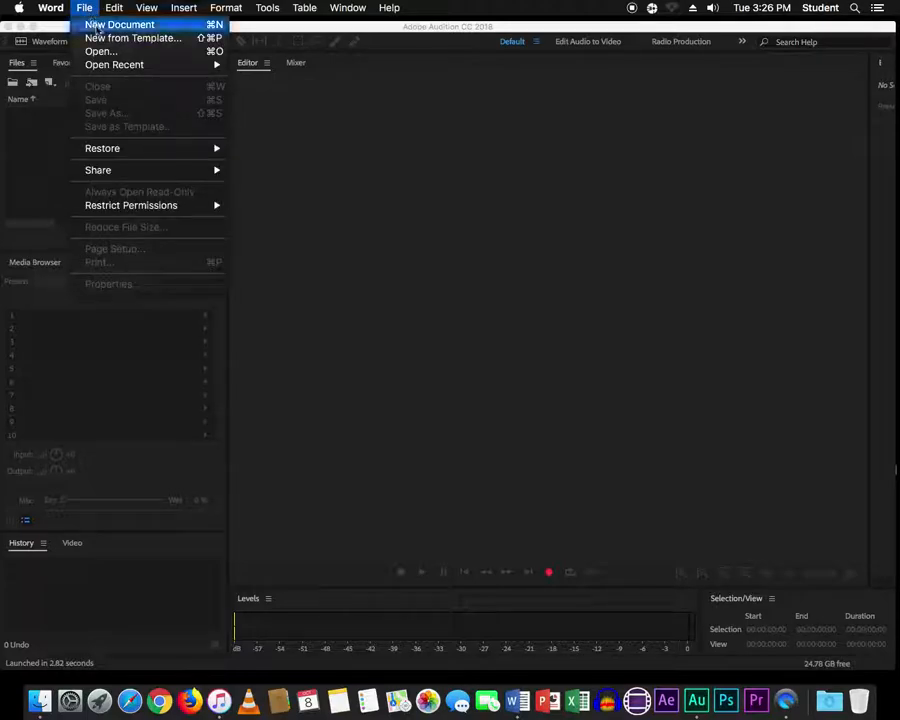
- Open the Pier Point Resort script RTF from FILES > Pierpoint Resort > Pierpoint Resort
{"action": "left_click", "coordinate": [96, 50]}
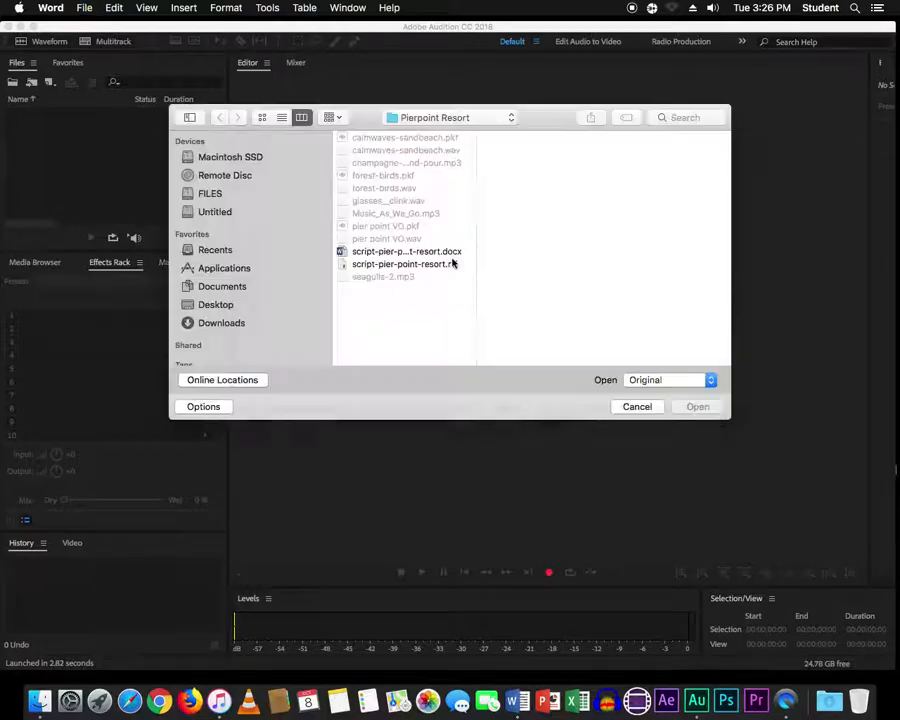
{"action": "left_click", "coordinate": [221, 196]}
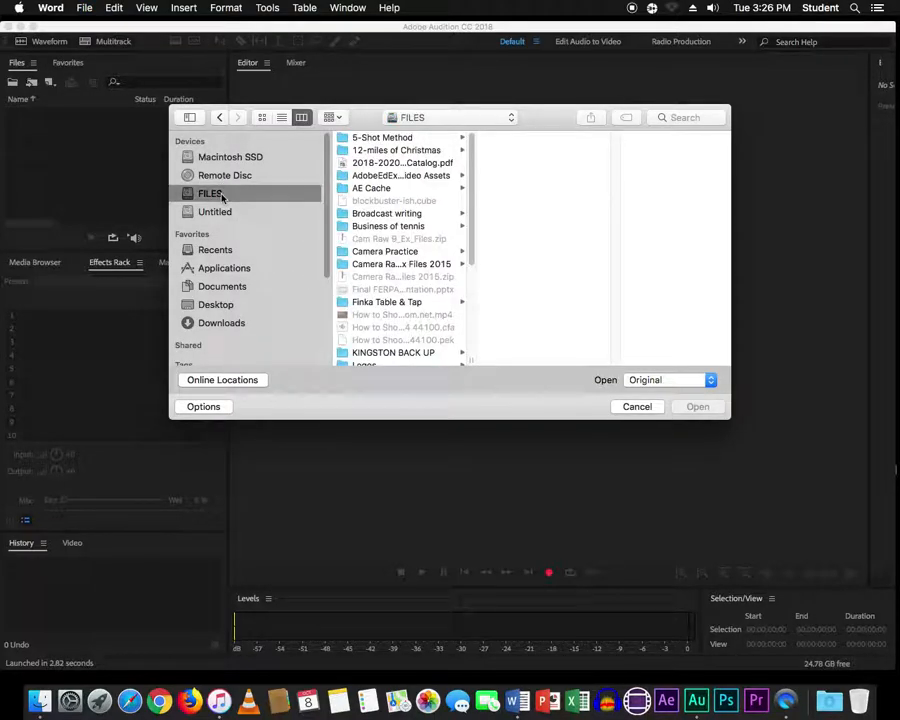
{"action": "left_click_drag", "start_coordinate": [470, 257], "coordinate": [470, 322]}
{"action": "left_click", "coordinate": [406, 300]}
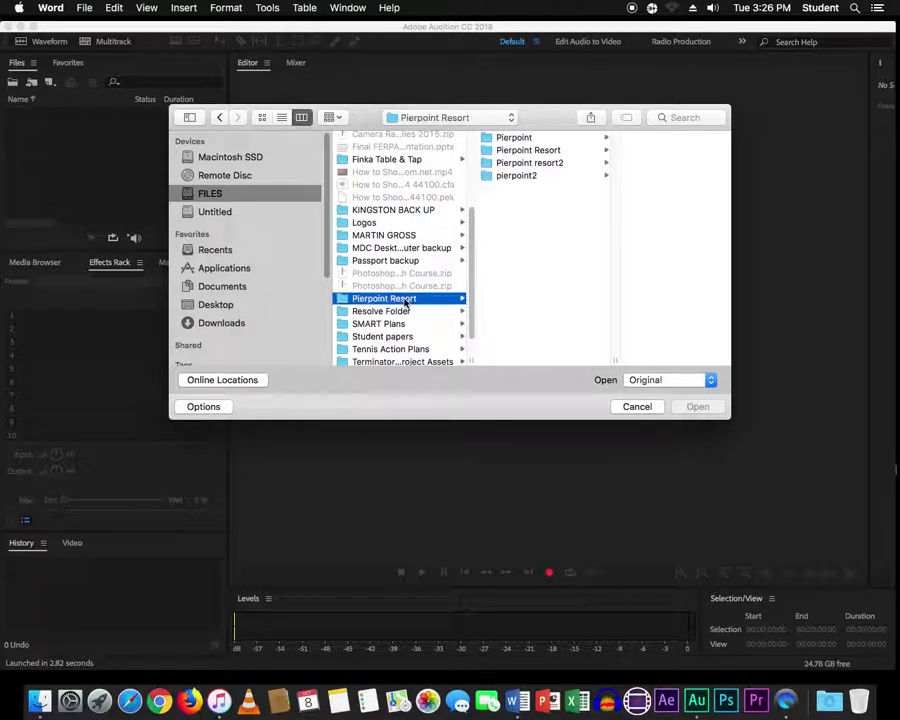
{"action": "left_click", "coordinate": [548, 150]}
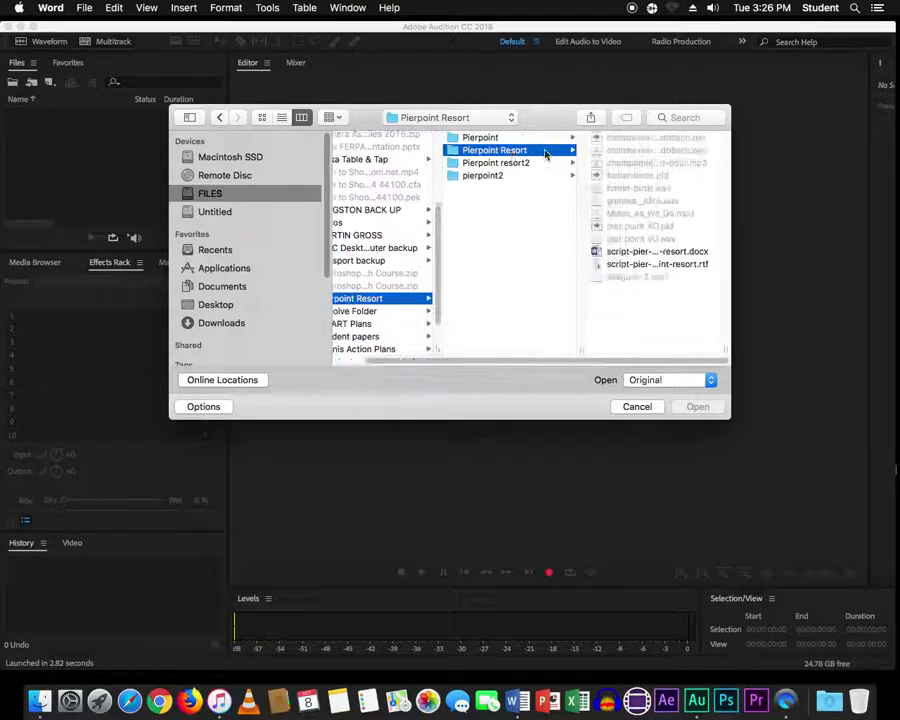
{"action": "double_click", "coordinate": [645, 263]}
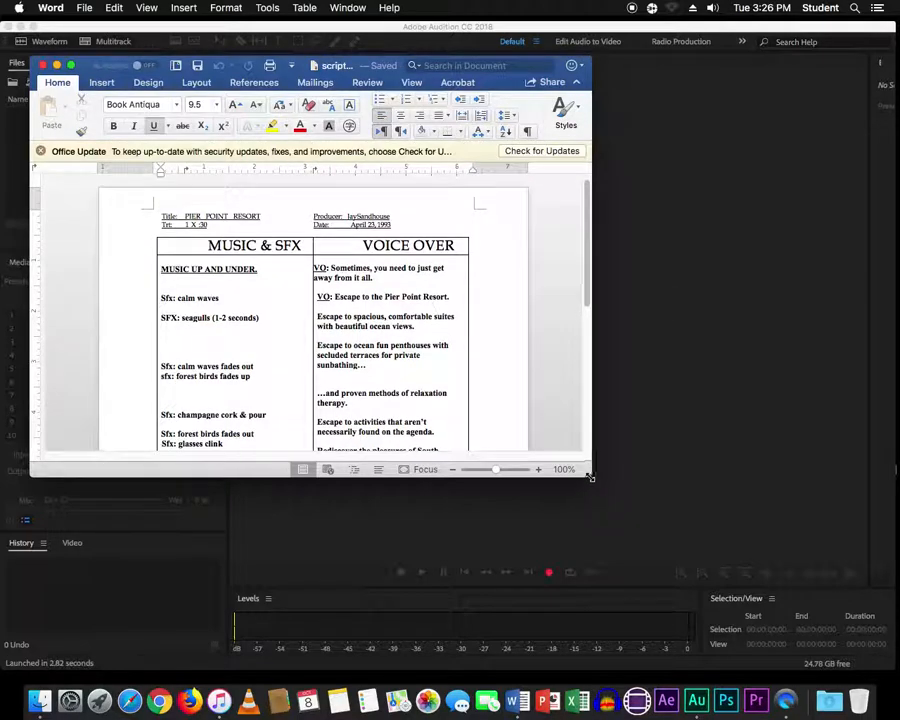
- Enlarge the Word window to show the whole script page, then return to Audition
{"action": "left_click_drag", "start_coordinate": [597, 500], "coordinate": [622, 642]}
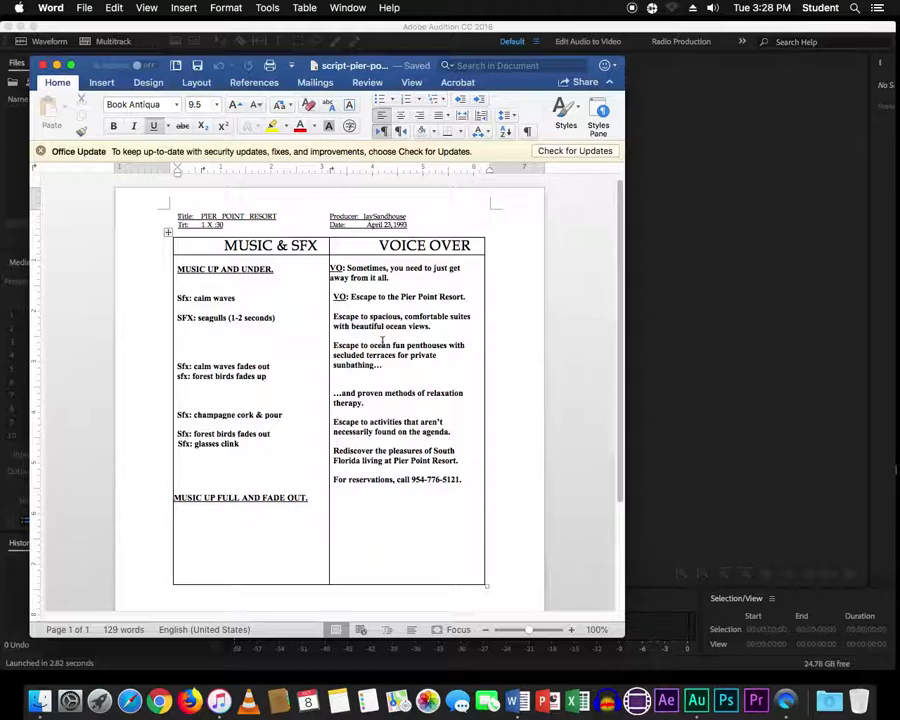
{"action": "left_click", "coordinate": [712, 271]}
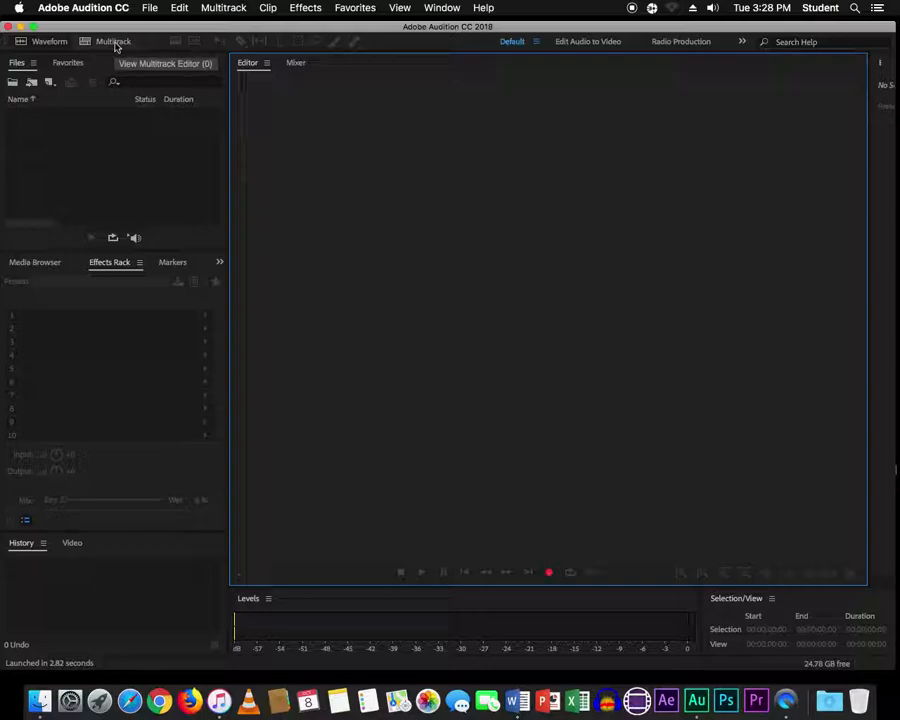
- Create multitrack session 'Pierpoint' in the Pierpoint Resort folder, overwriting the existing file
{"action": "left_click", "coordinate": [113, 42]}
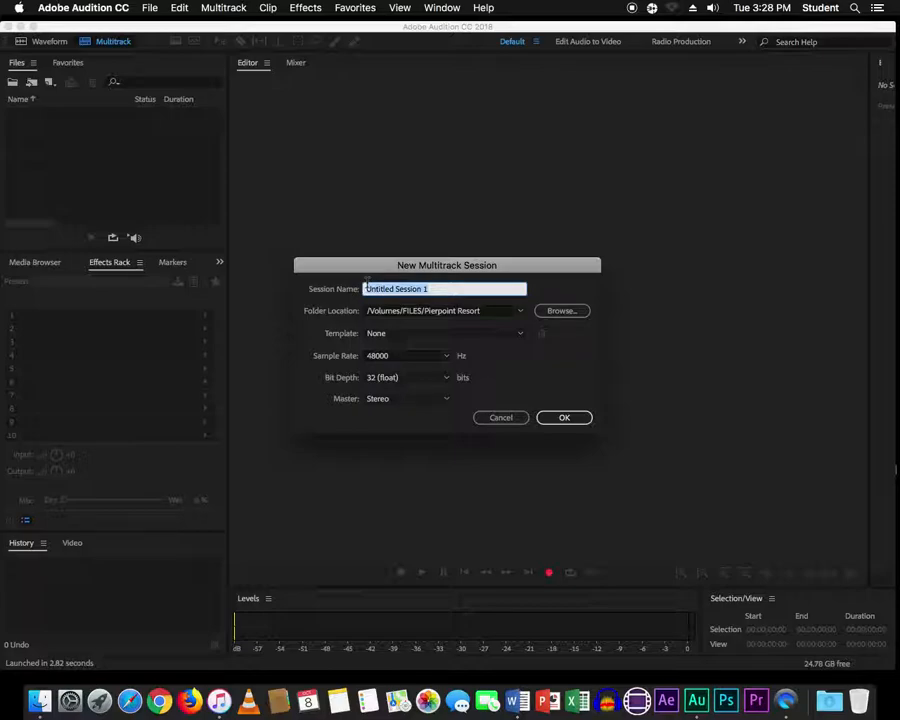
{"action": "type", "text": "Pierpoint"}
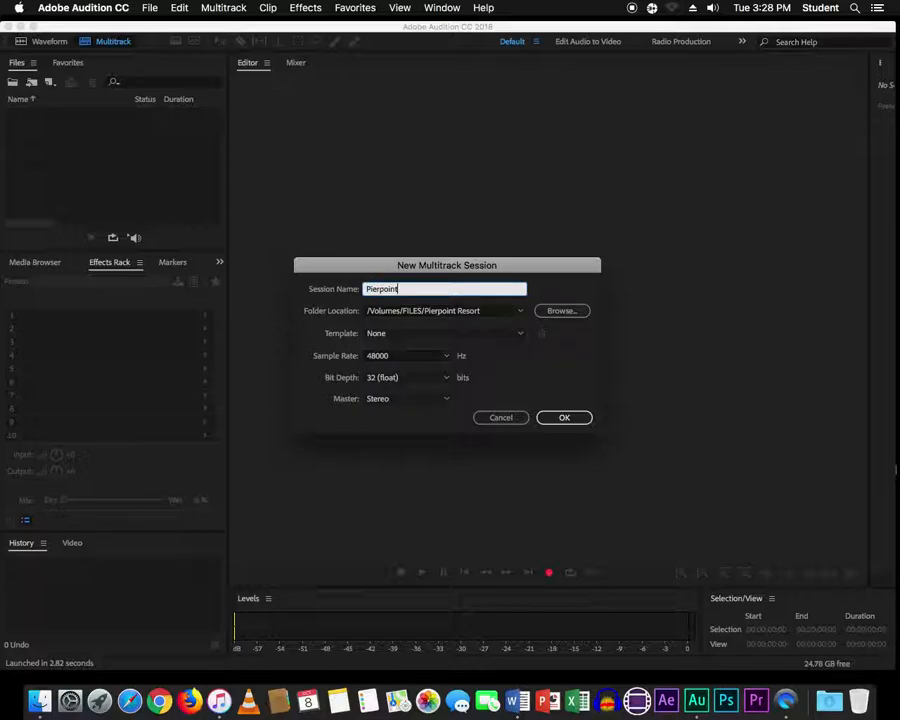
{"action": "left_click", "coordinate": [575, 312]}
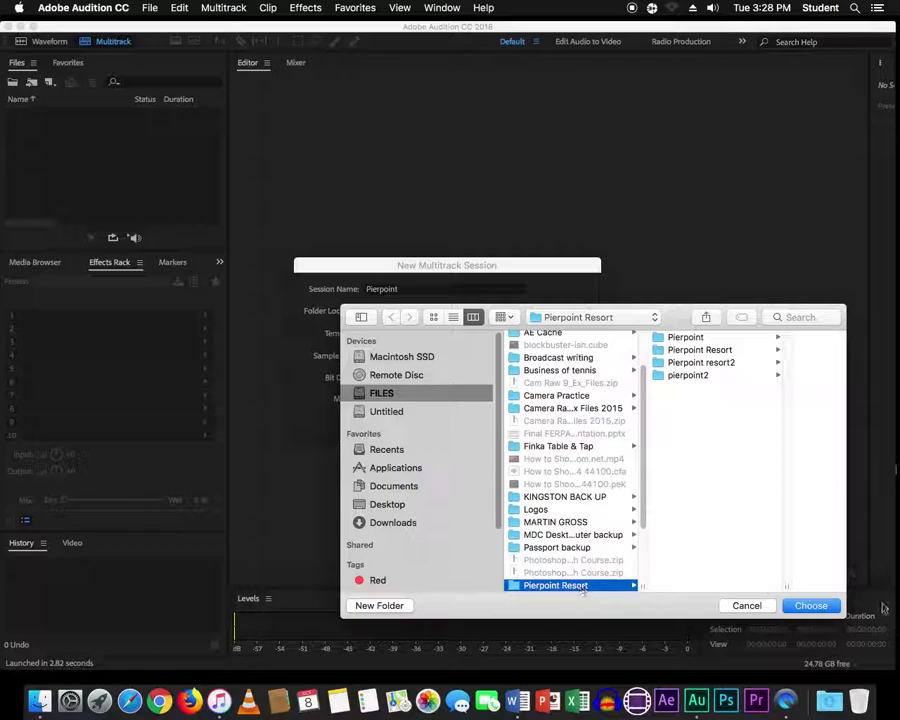
{"action": "left_click", "coordinate": [809, 607]}
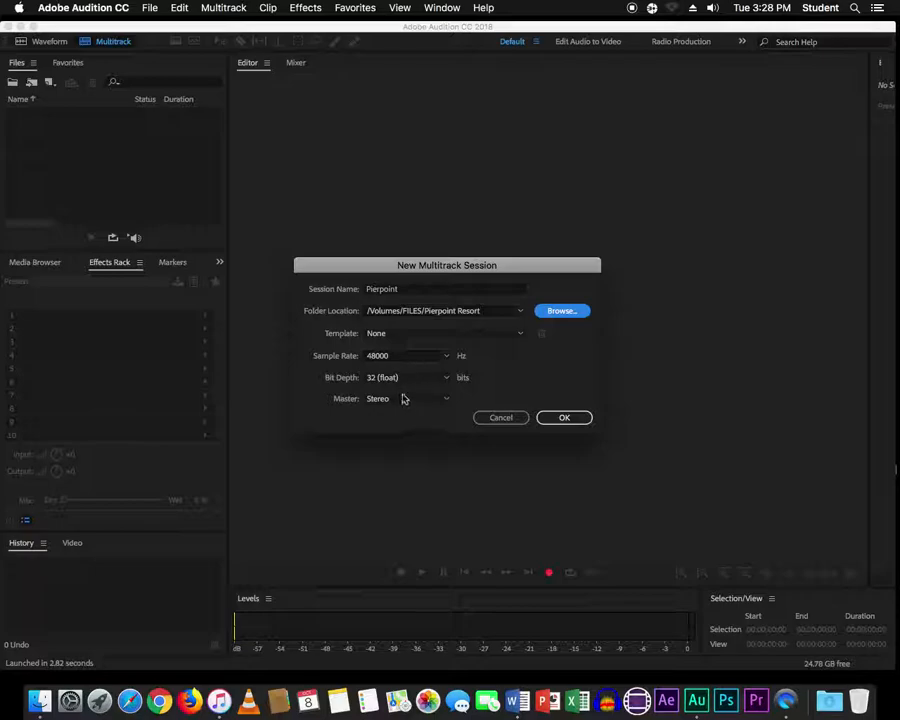
{"action": "left_click", "coordinate": [577, 426]}
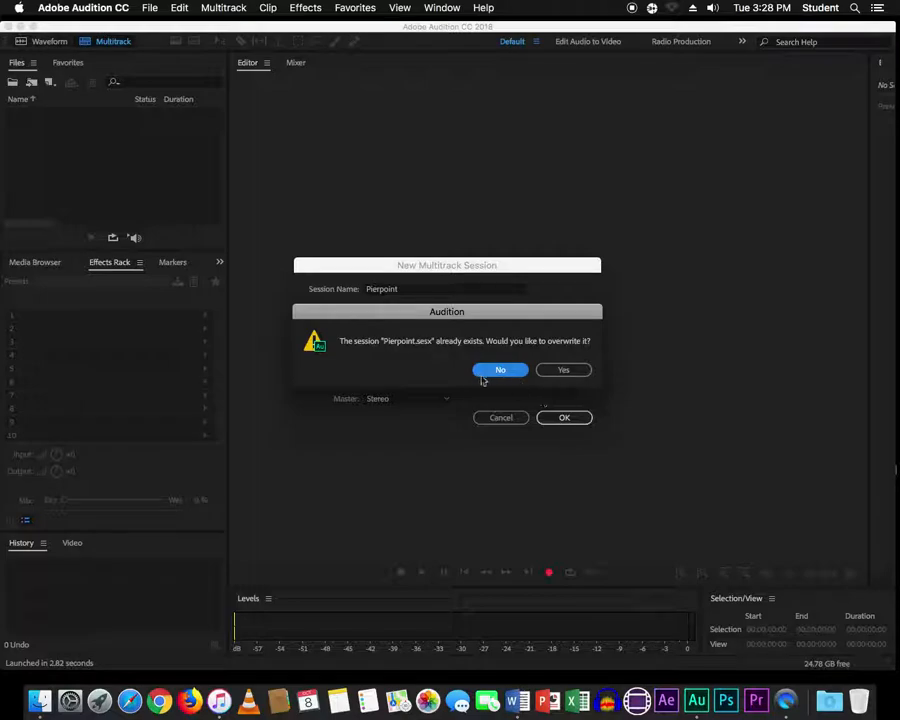
{"action": "left_click", "coordinate": [576, 370]}
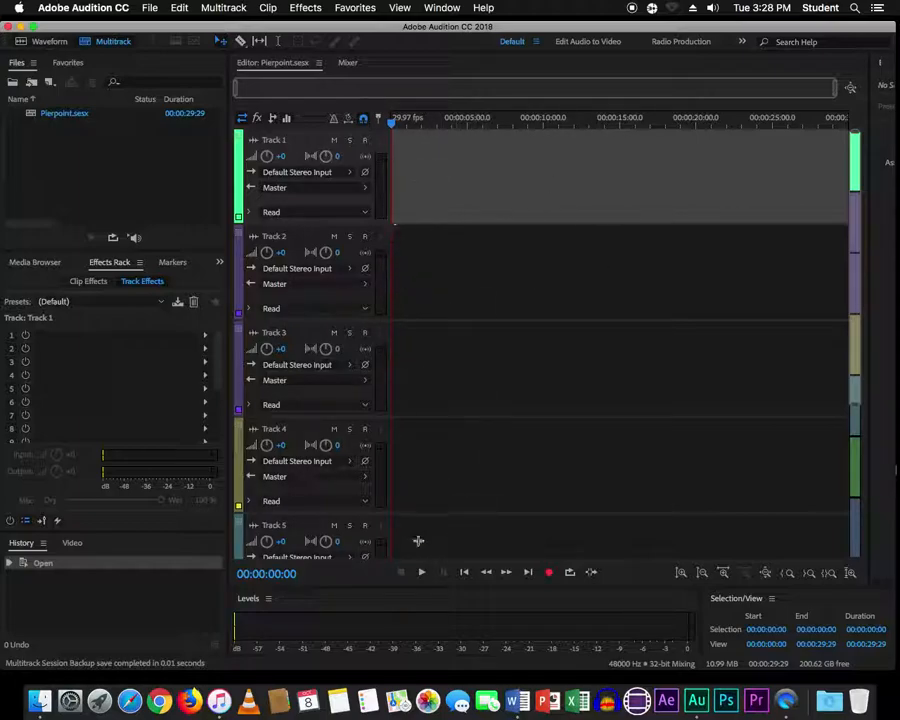
- Import pier point VO.wav and place it on Track 1 as a 48000 Hz copy
{"action": "right_click", "coordinate": [66, 153]}
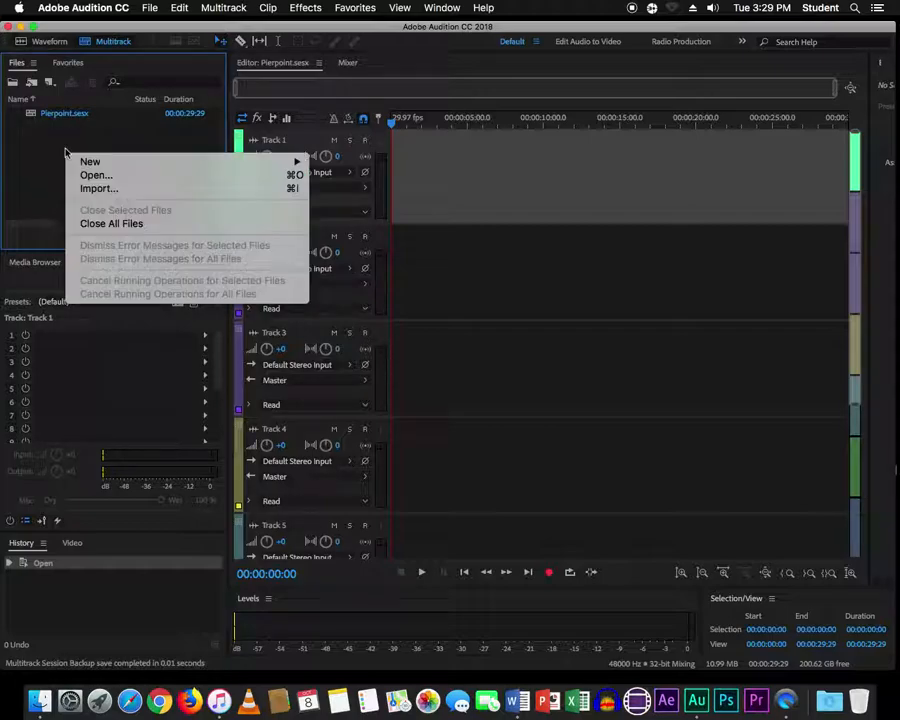
{"action": "left_click", "coordinate": [102, 189]}
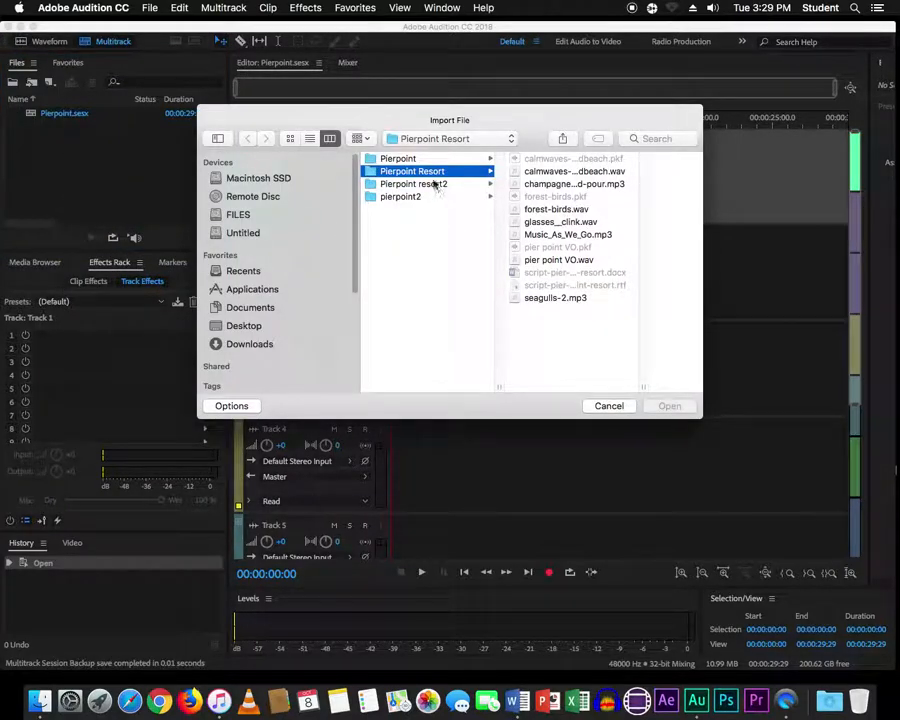
{"action": "left_click", "coordinate": [558, 261]}
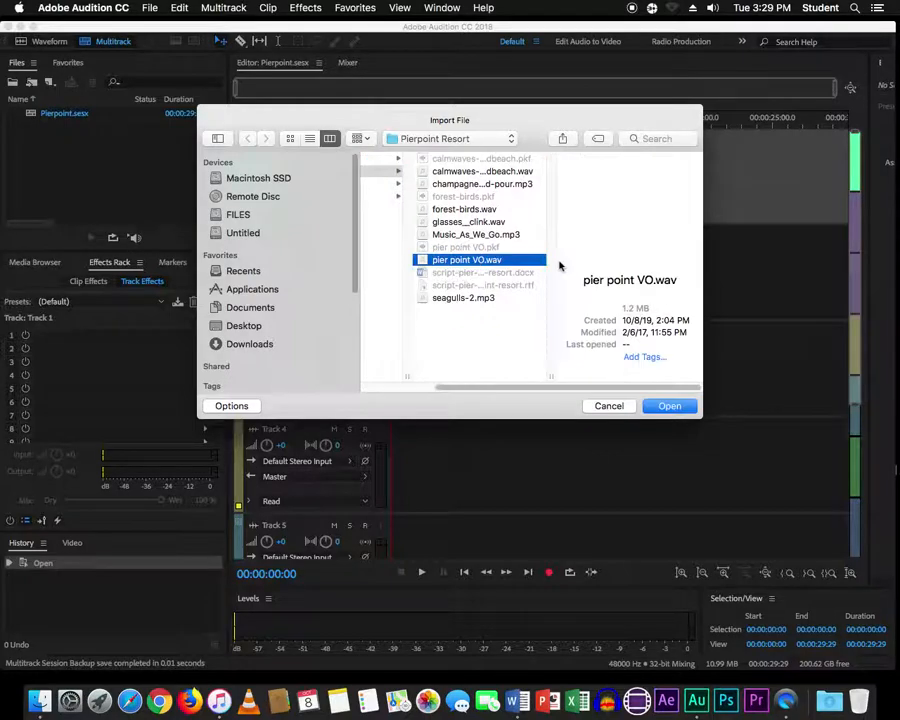
{"action": "left_click", "coordinate": [670, 406]}
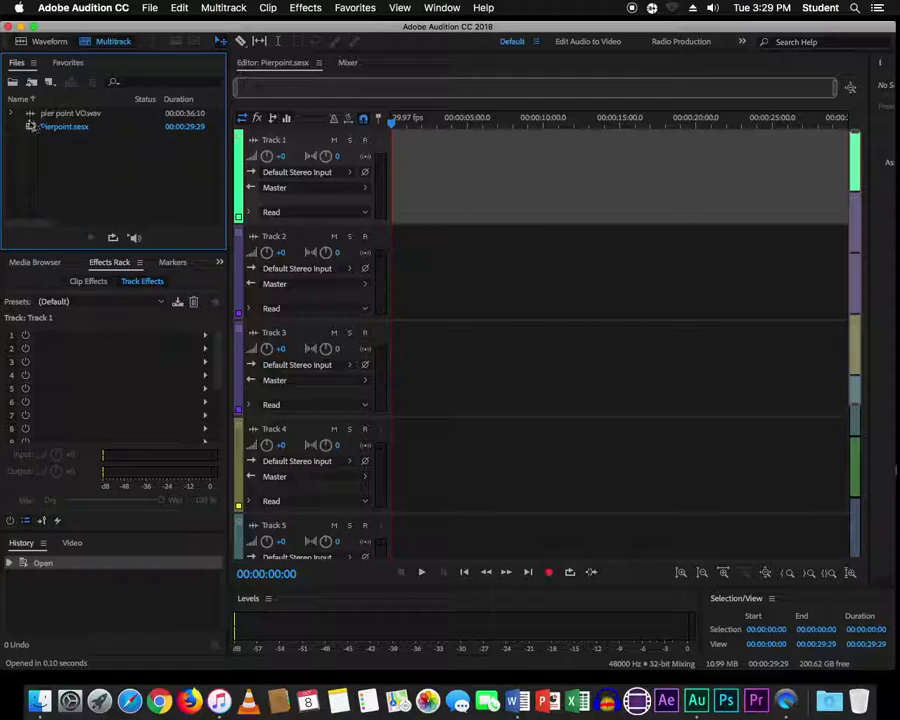
{"action": "left_click_drag", "start_coordinate": [24, 114], "coordinate": [432, 175]}
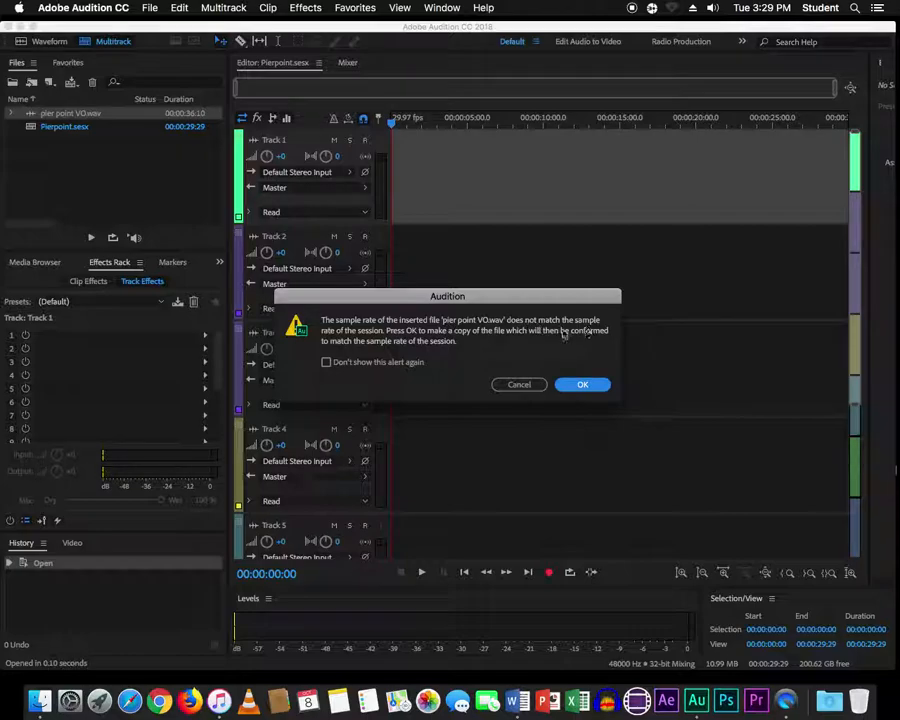
{"action": "left_click", "coordinate": [586, 386]}
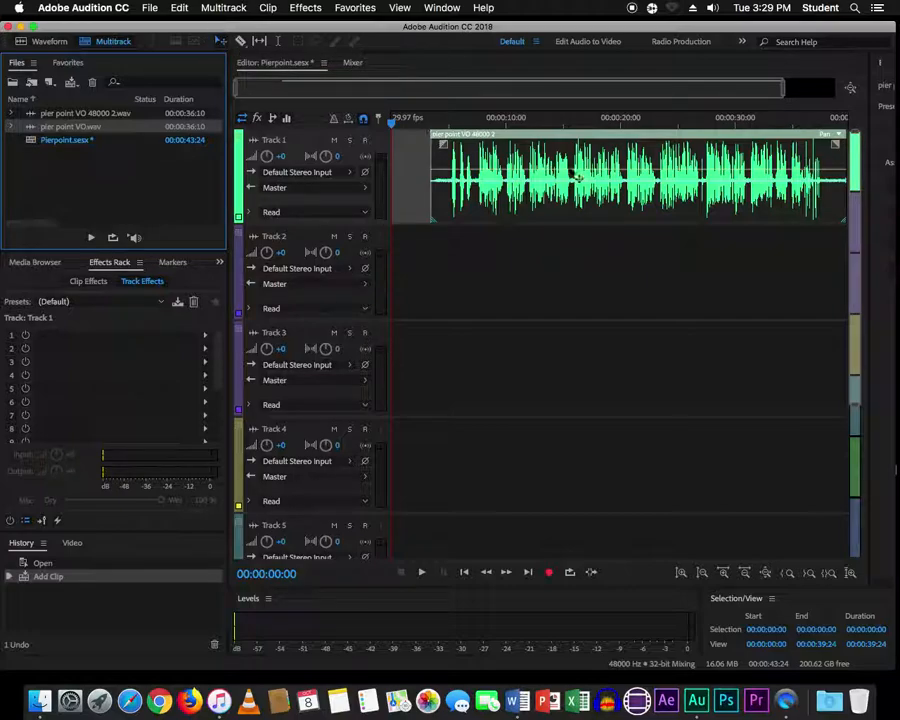
- Move the VO clip to 0:00 on Track 1 and preview the opening
{"action": "left_click_drag", "start_coordinate": [566, 157], "coordinate": [532, 157]}
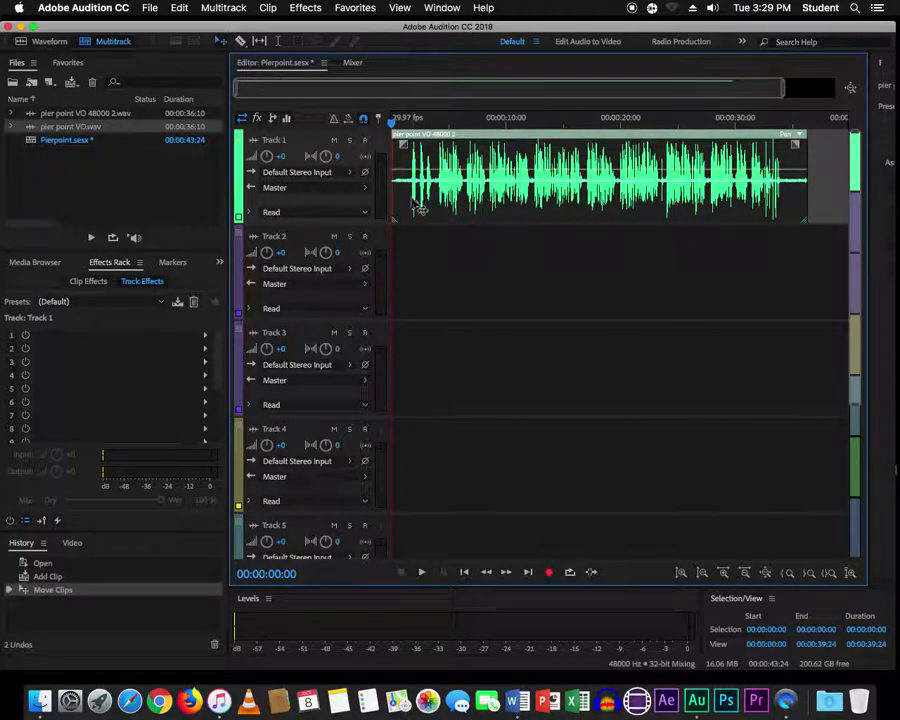
{"action": "key", "text": "space"}
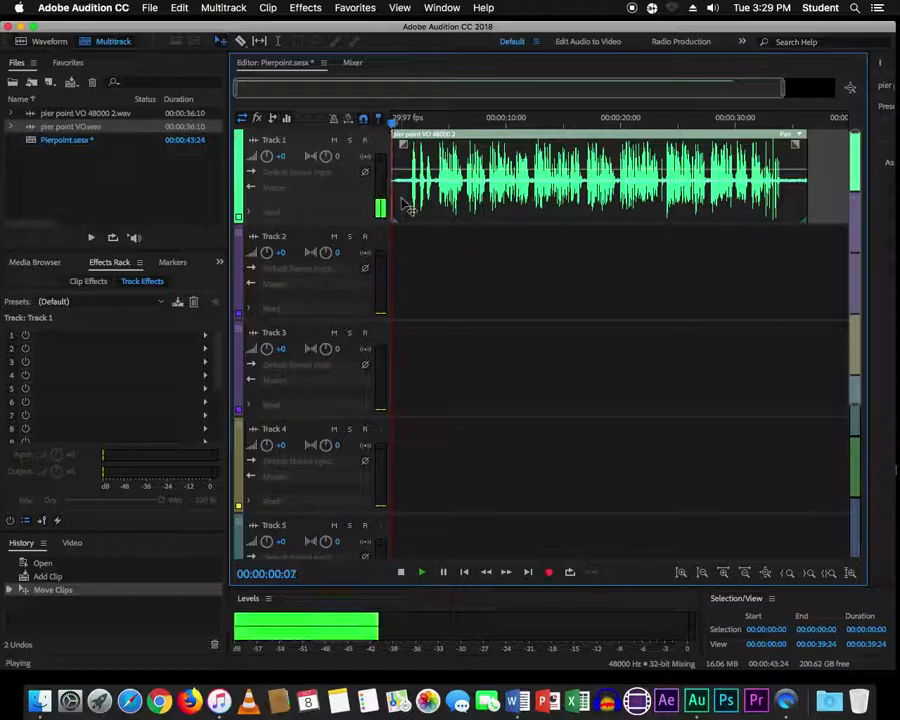
{"action": "key", "text": "space"}
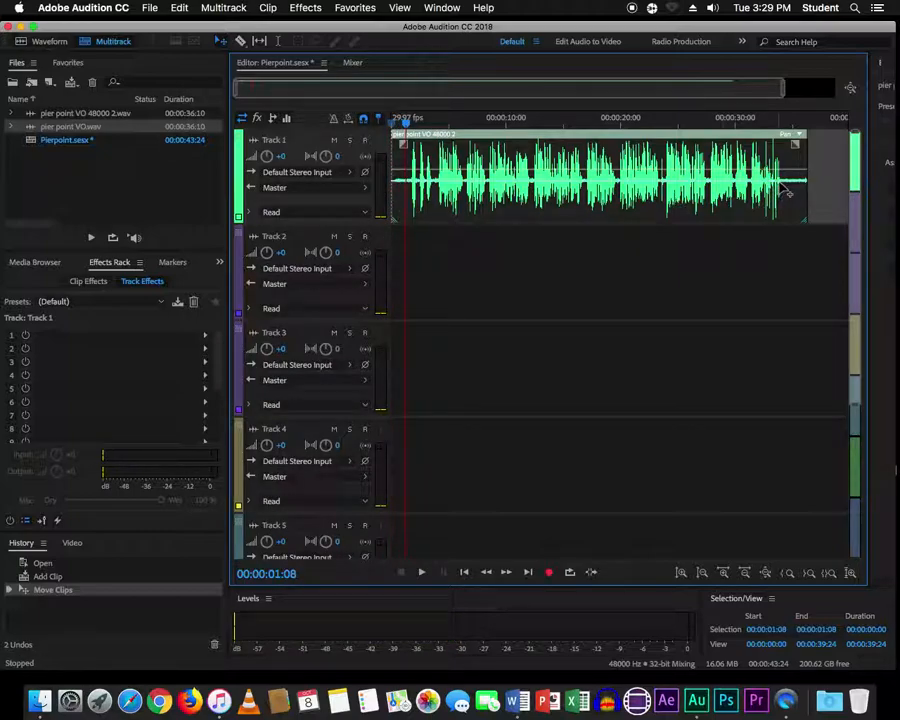
- Add a volume keyframe near the clip's end and preview from 00:00:34:05
{"action": "left_click", "coordinate": [787, 180]}
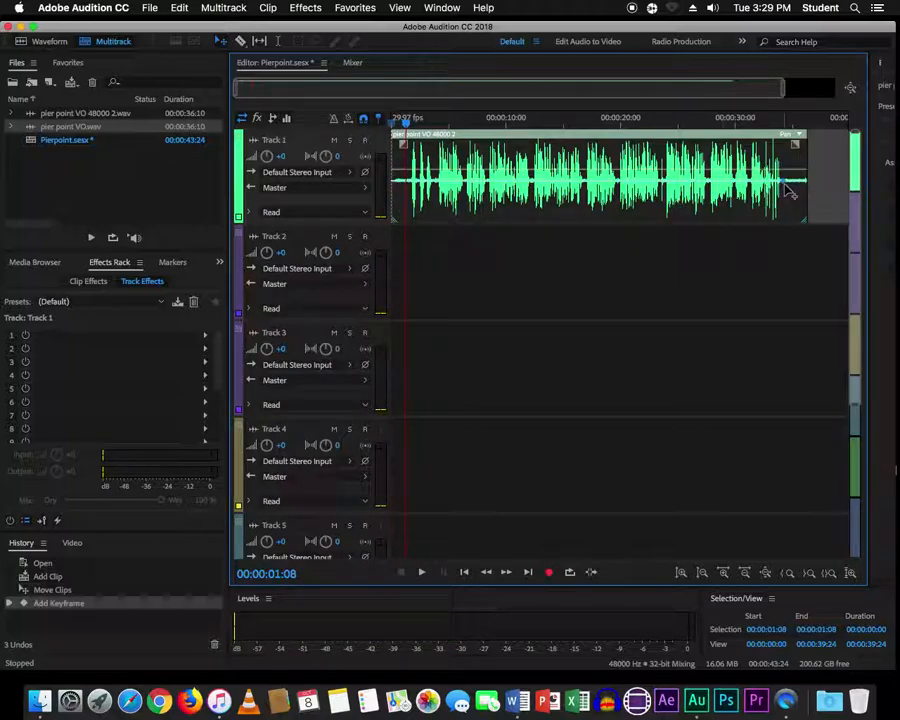
{"action": "left_click", "coordinate": [785, 124]}
{"action": "key", "text": "space"}
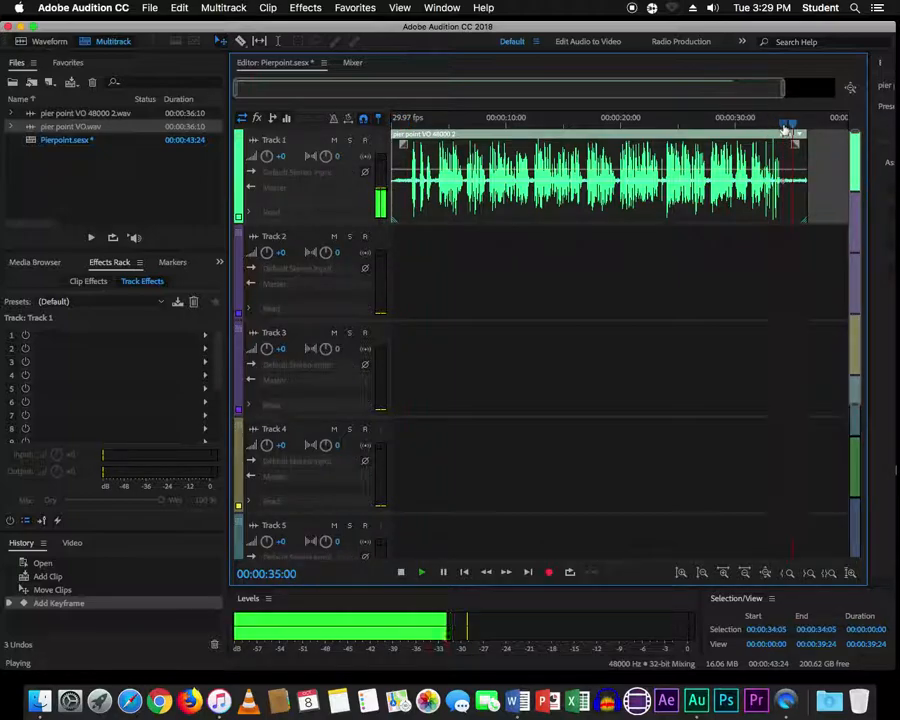
{"action": "key", "text": "space"}
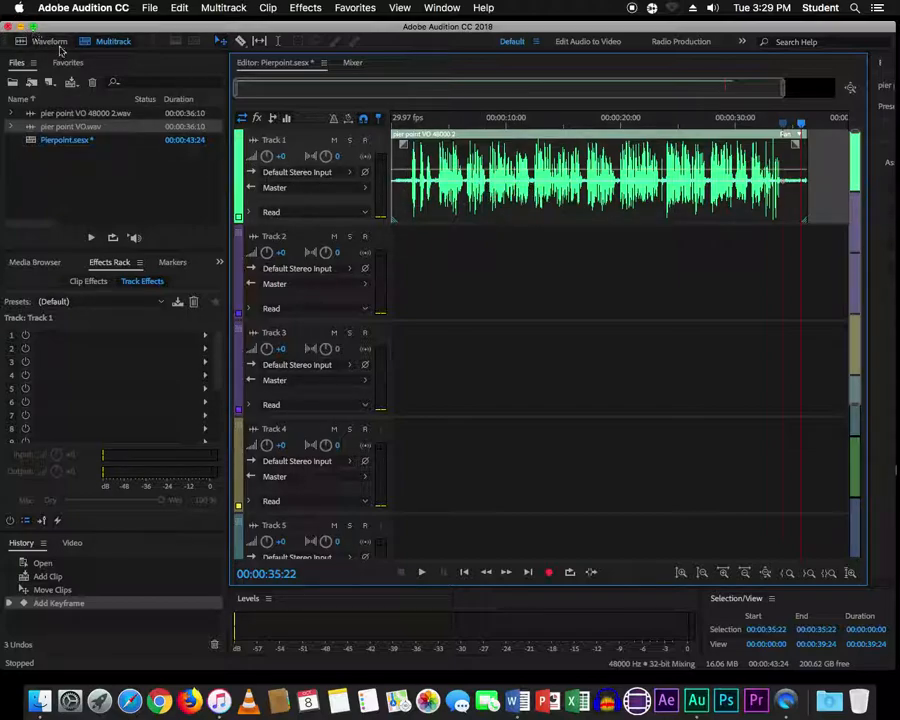
- Open the VO file in the Waveform editor and play a short stretch near its start
{"action": "left_click", "coordinate": [52, 42]}
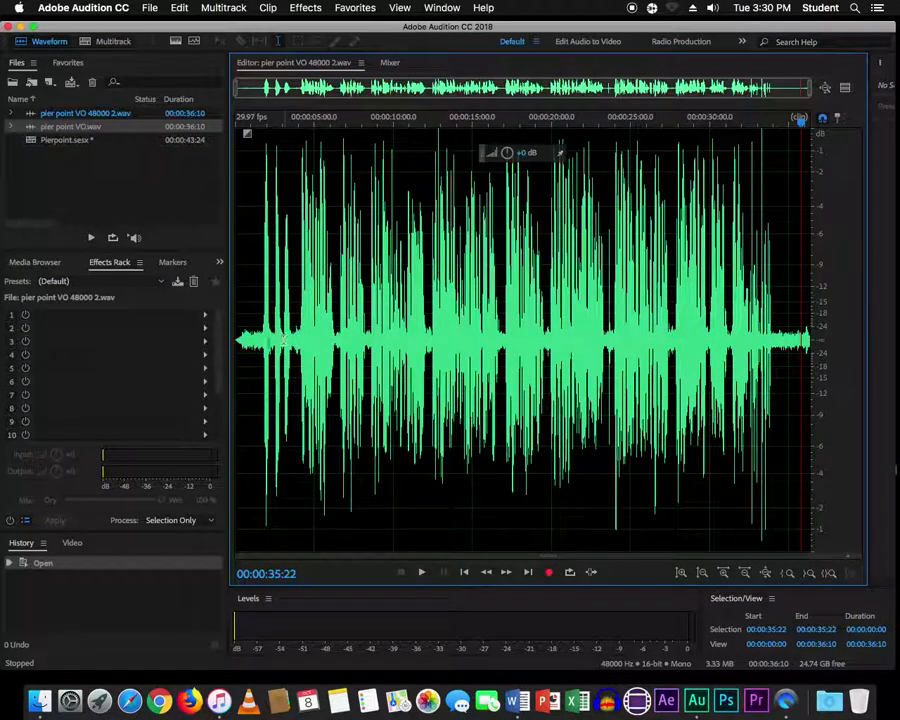
{"action": "left_click_drag", "start_coordinate": [249, 343], "coordinate": [261, 342]}
{"action": "key", "text": "space"}
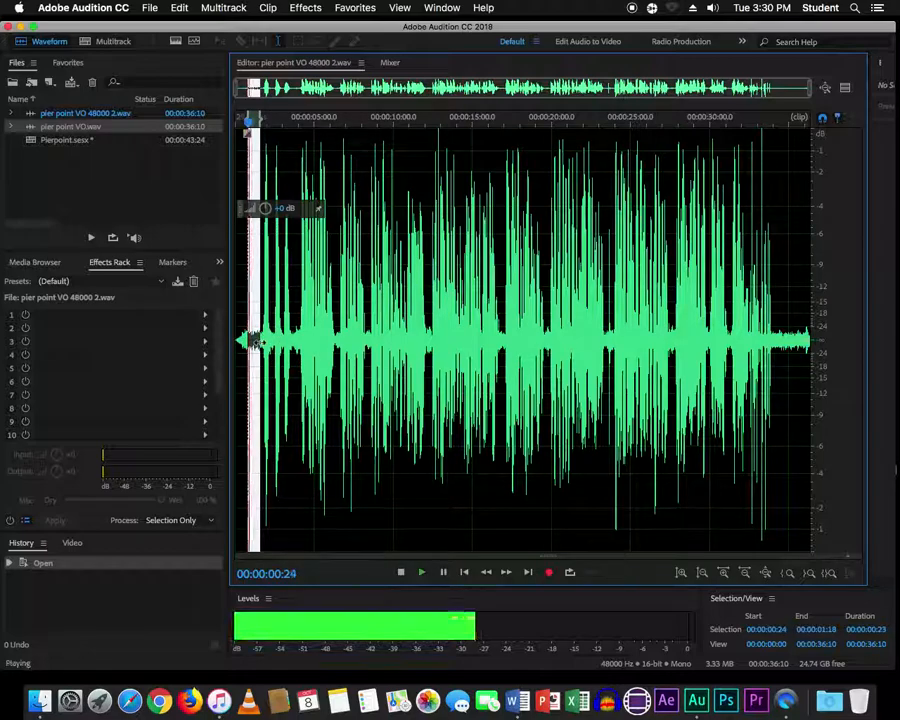
- Select and play the 34:05–34:28 stretch near the recording's end
{"action": "left_click", "coordinate": [775, 340]}
{"action": "left_click_drag", "start_coordinate": [775, 340], "coordinate": [801, 340]}
{"action": "key", "text": "space"}
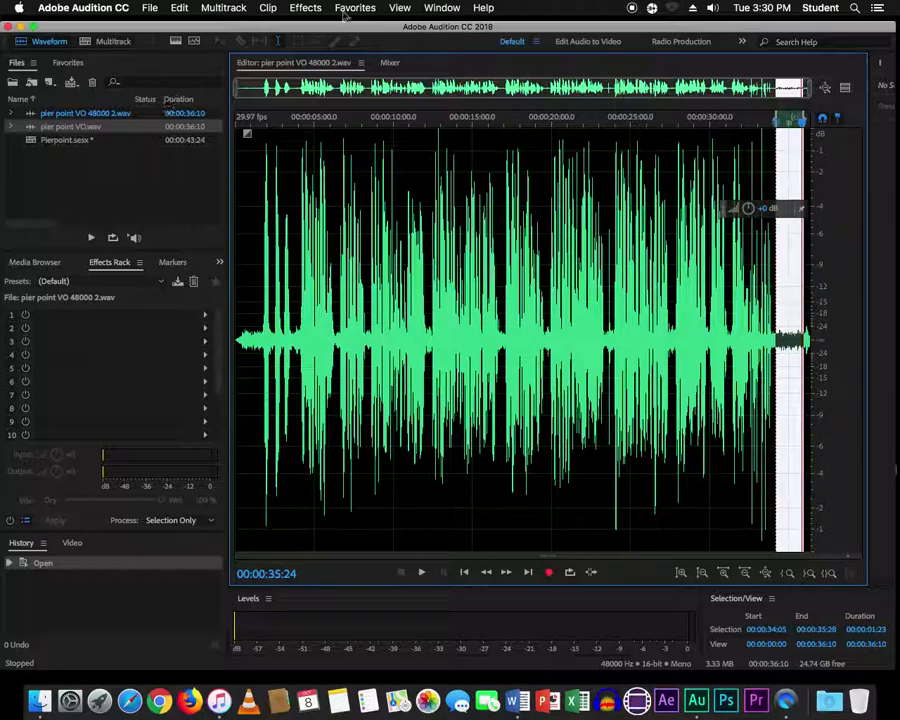
- Capture a noise print from the selected quiet stretch at the voiceover's end
{"action": "left_click", "coordinate": [306, 8]}
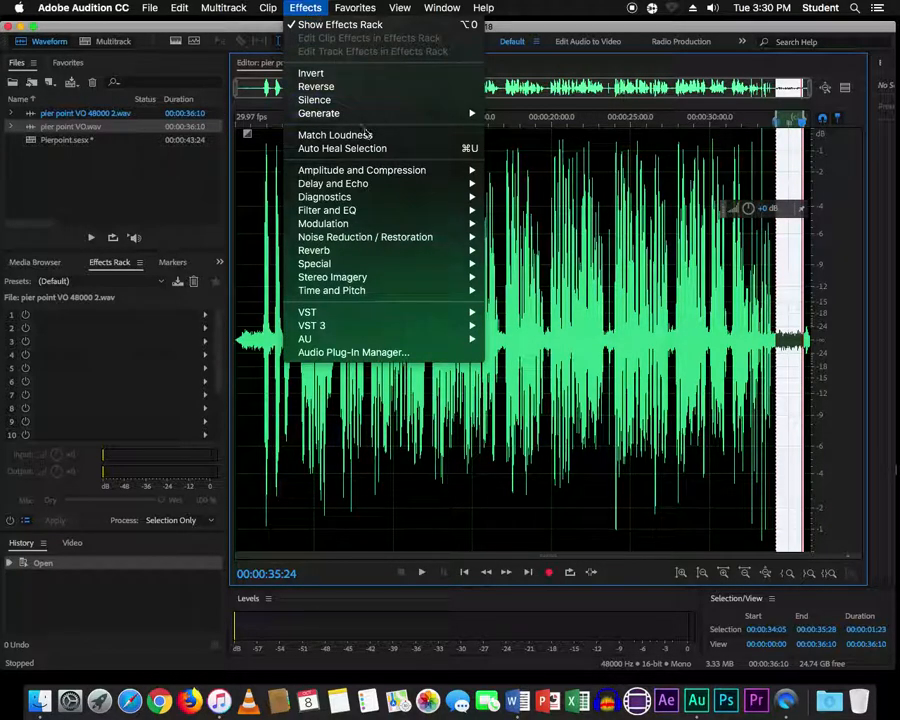
{"action": "mouse_move", "coordinate": [400, 237]}
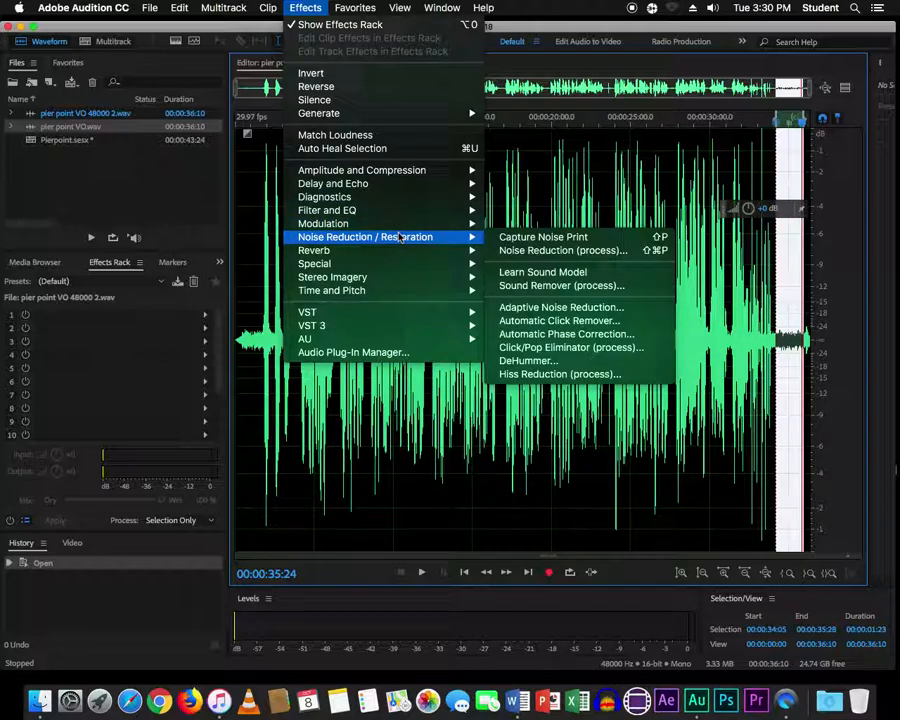
{"action": "left_click", "coordinate": [565, 243]}
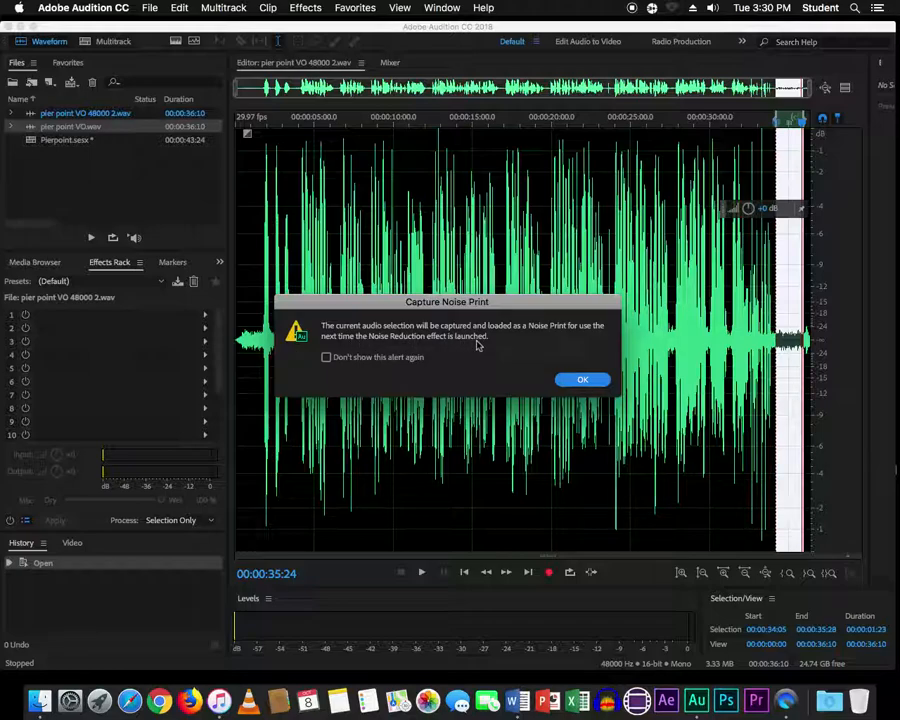
{"action": "left_click", "coordinate": [583, 382]}
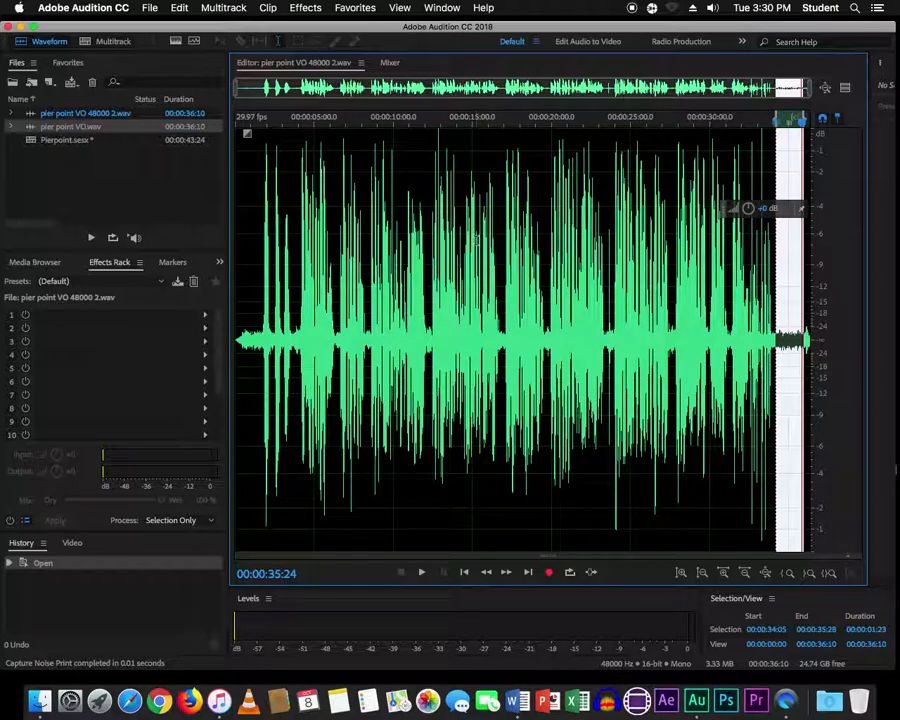
- Select the whole voiceover waveform and bring up Effects > Noise Reduction/Restoration
{"action": "key", "text": "super+a"}
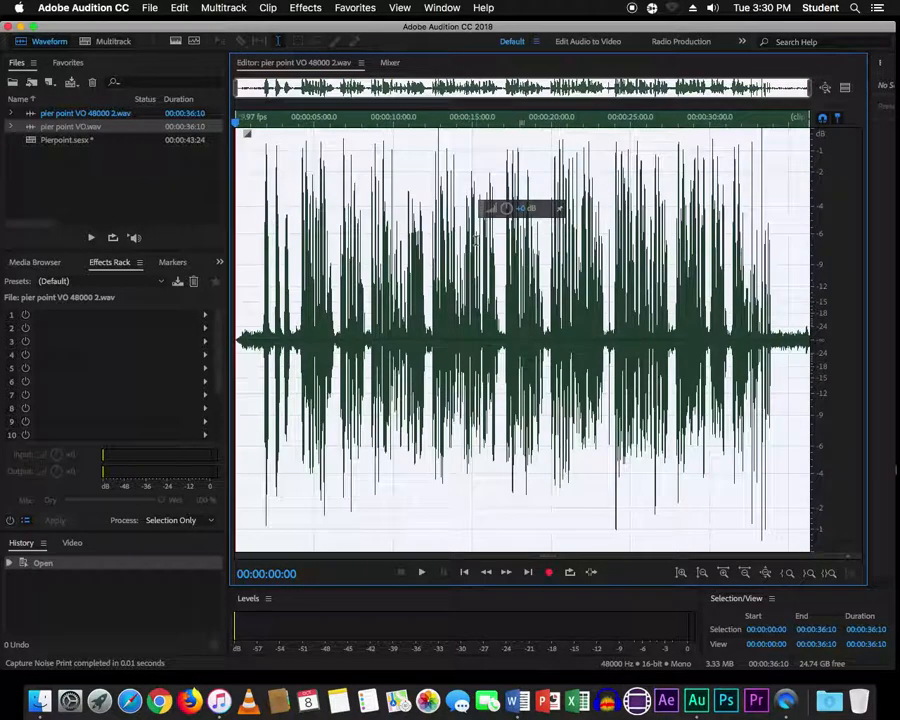
{"action": "left_click", "coordinate": [316, 10]}
{"action": "mouse_move", "coordinate": [441, 248]}
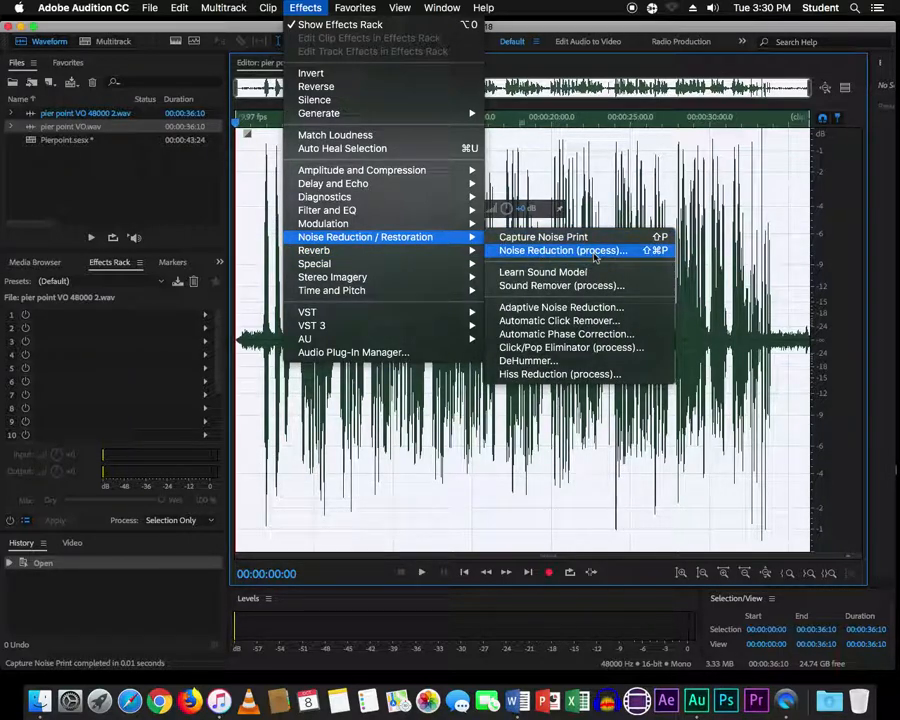
- Preview and apply Noise Reduction at 80% and 24.4 dB to the whole voiceover
{"action": "left_click", "coordinate": [596, 256]}
{"action": "left_click_drag", "start_coordinate": [495, 217], "coordinate": [498, 144]}
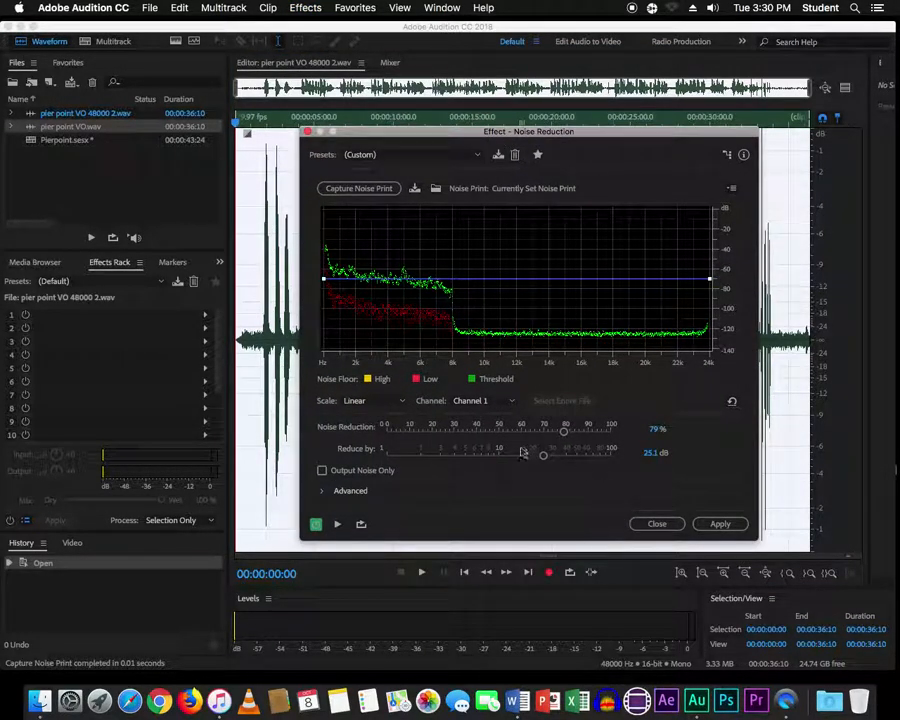
{"action": "left_click_drag", "start_coordinate": [565, 429], "coordinate": [546, 460]}
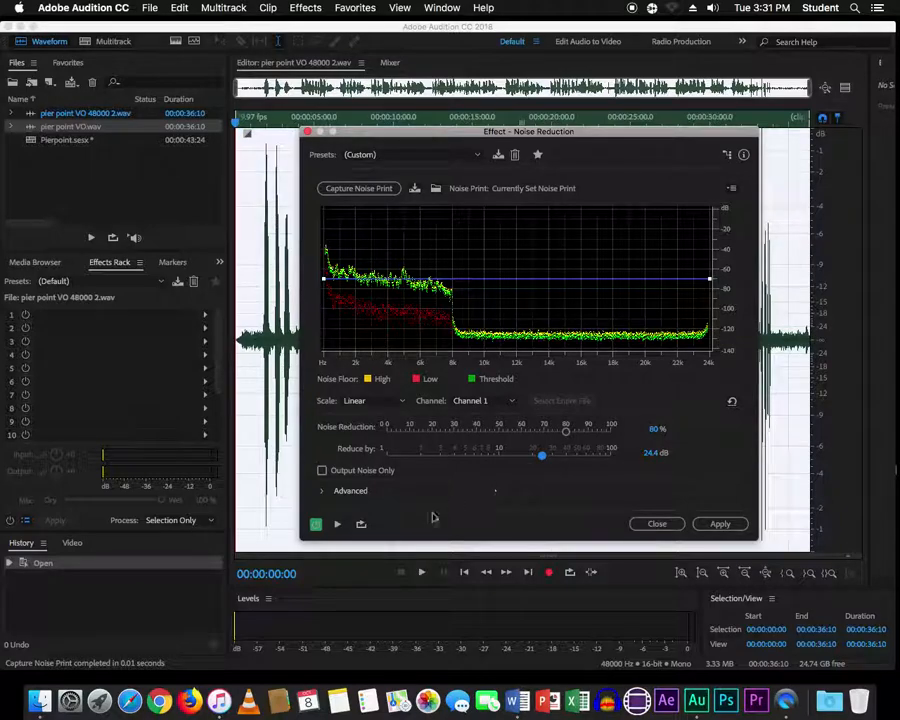
{"action": "left_click", "coordinate": [340, 526]}
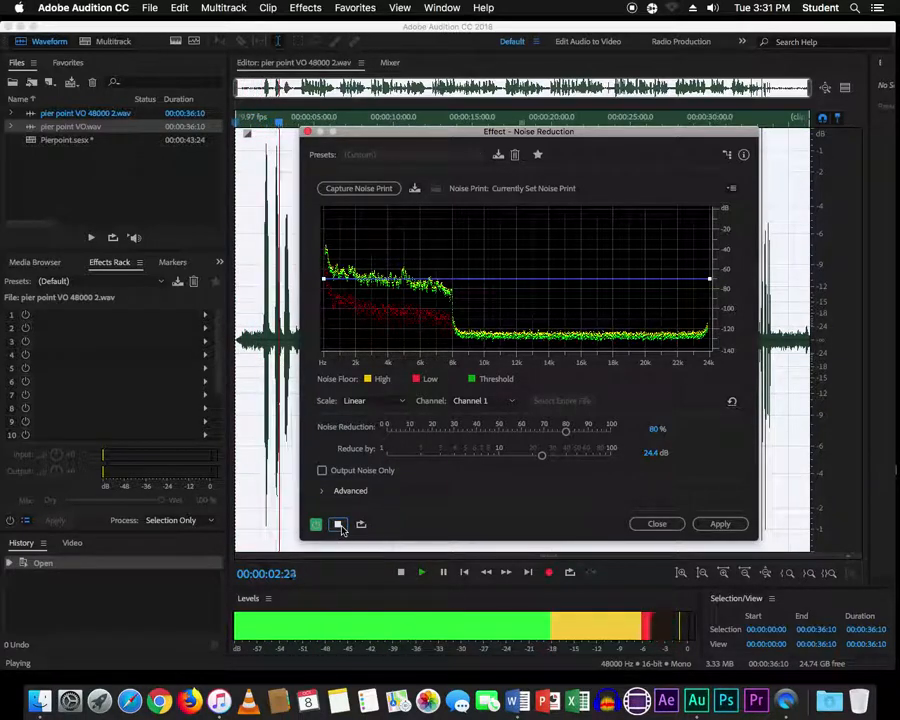
{"action": "left_click", "coordinate": [339, 525]}
{"action": "left_click", "coordinate": [726, 528]}
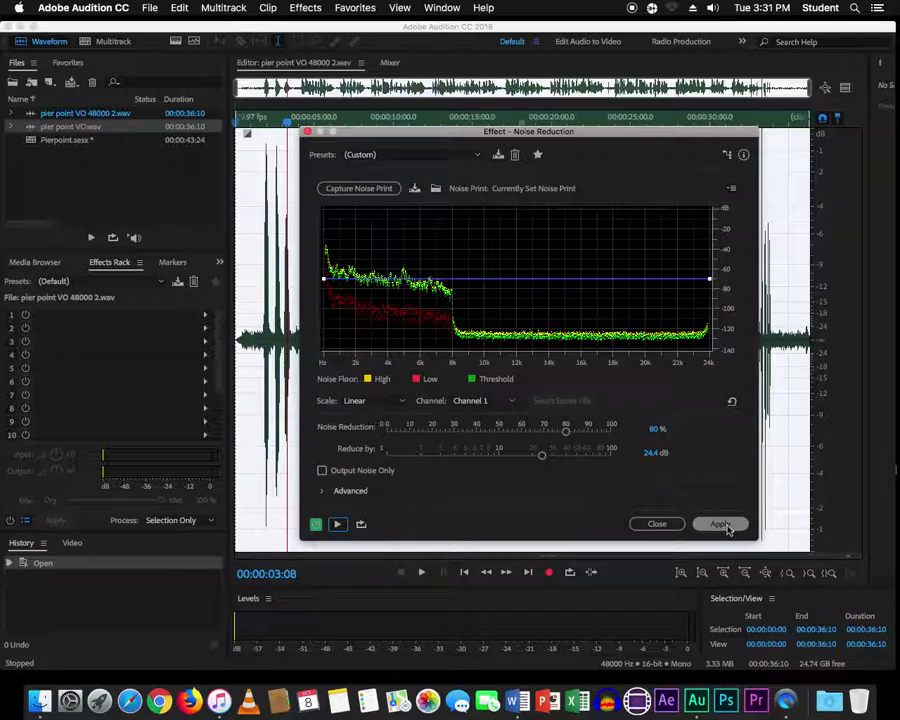
{"action": "left_click", "coordinate": [720, 524]}
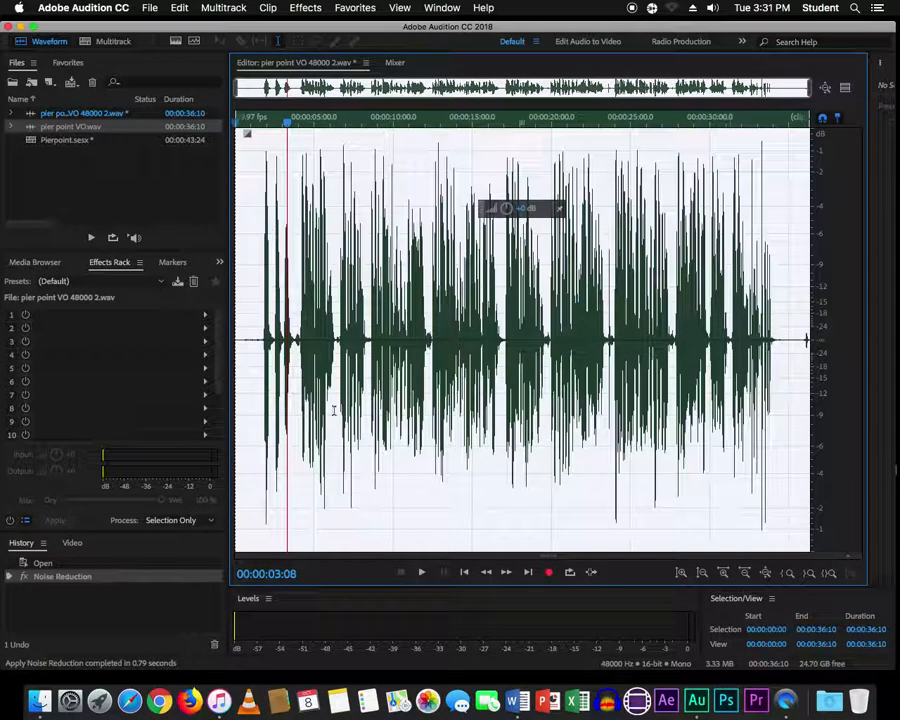
- Play back the cleaned-up voiceover from near the beginning
{"action": "left_click", "coordinate": [256, 339]}
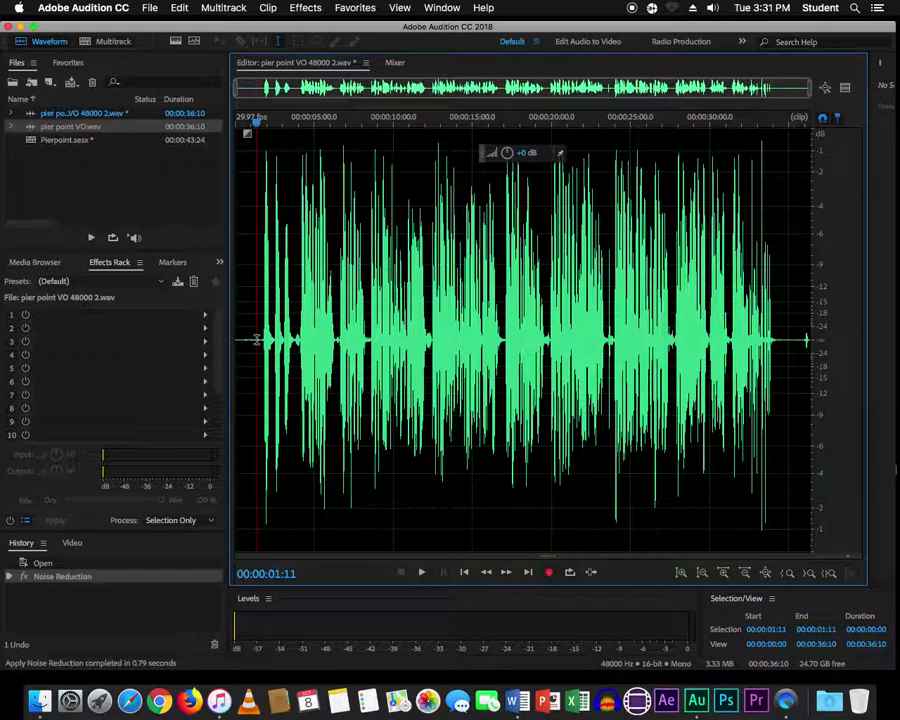
{"action": "key", "text": "space"}
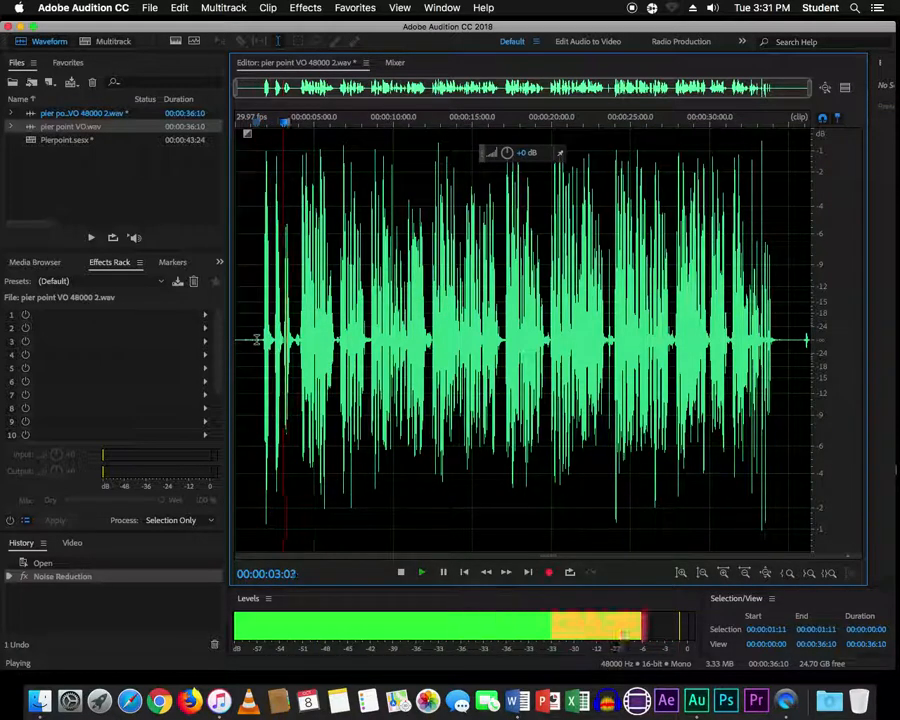
{"action": "key", "text": "space"}
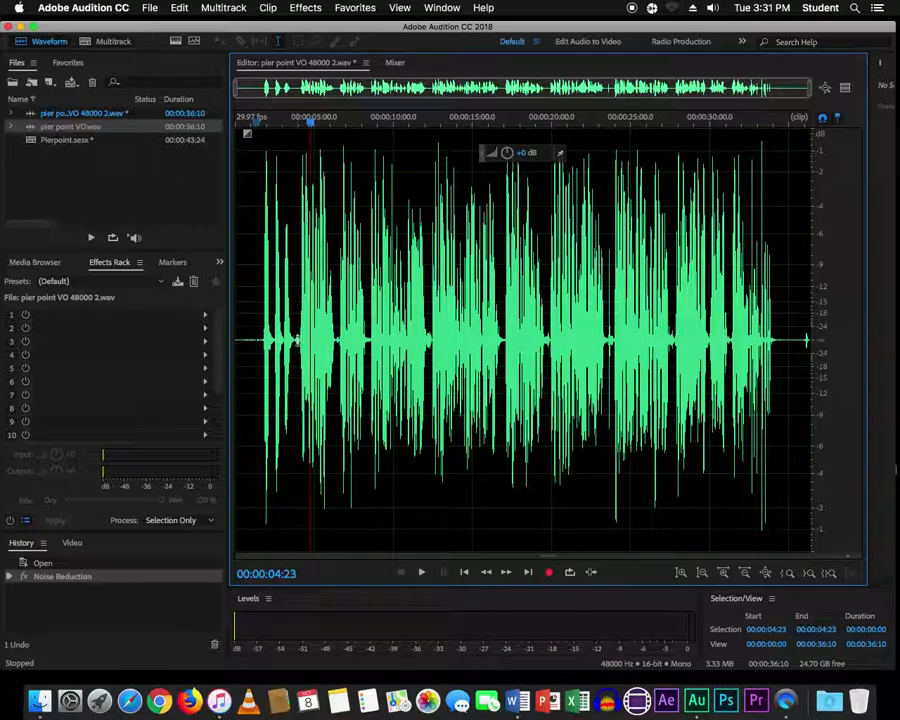
- Delete the silent opening from 0:00 to 3:26
{"action": "left_click_drag", "start_coordinate": [297, 340], "coordinate": [236, 340]}
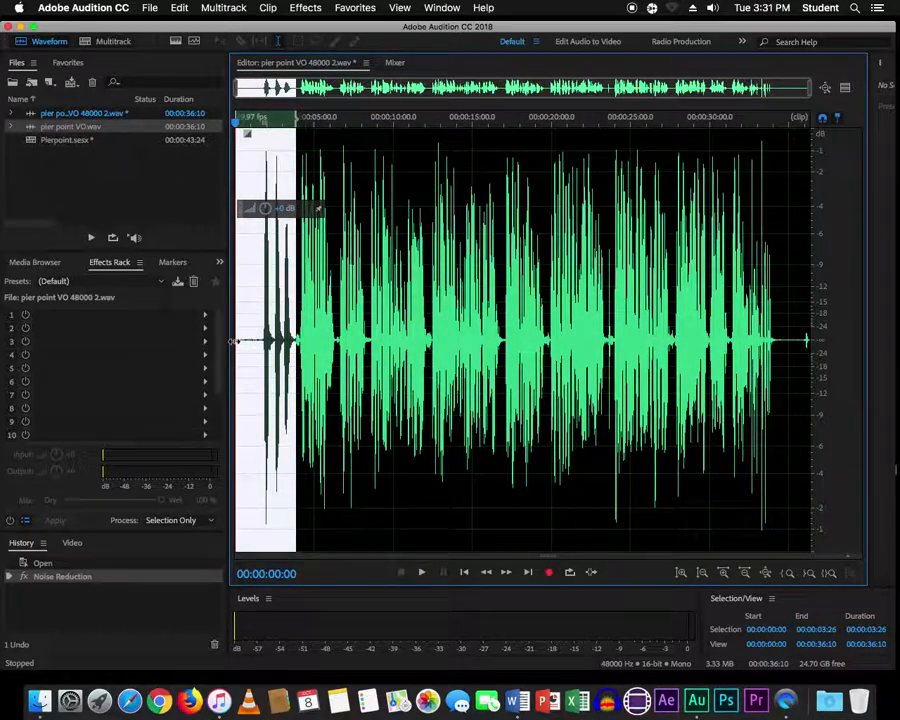
{"action": "key", "text": "Delete"}
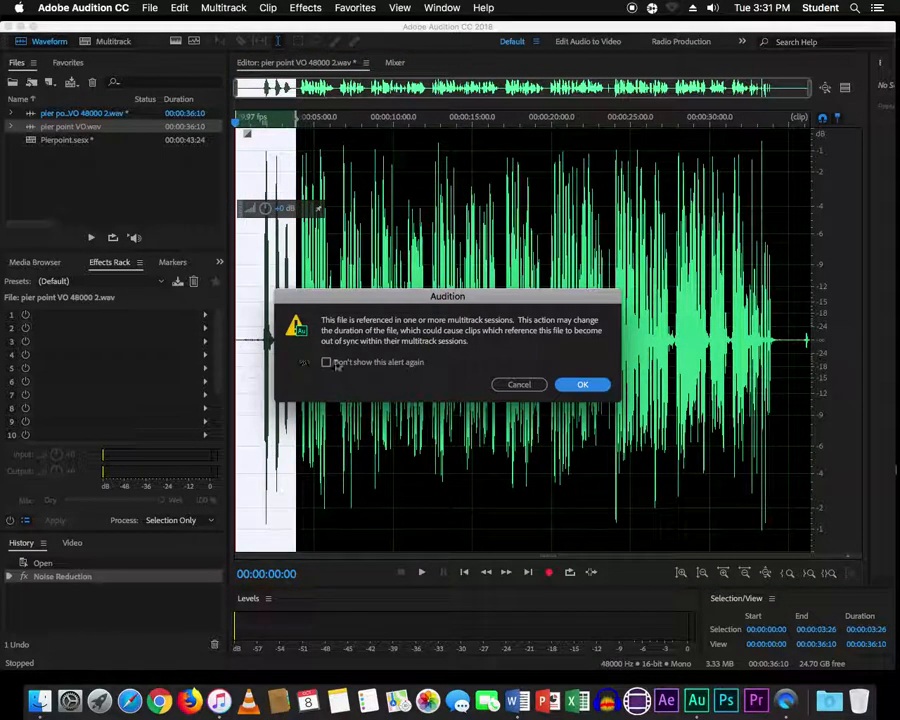
{"action": "left_click", "coordinate": [584, 385]}
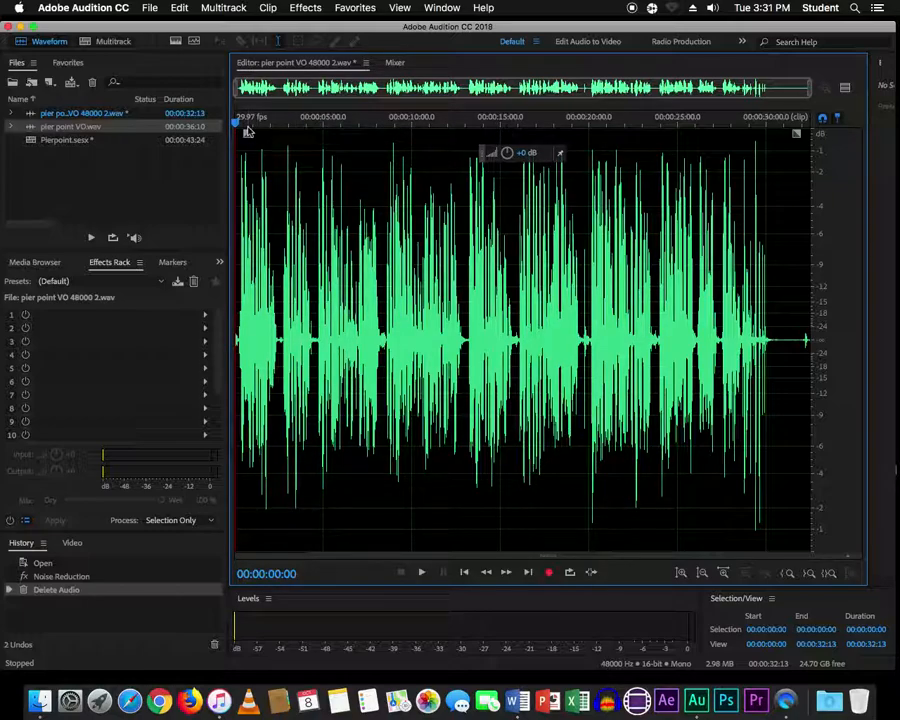
- Zoom in and delete the leftover leading frames, leaving the file 32:06 long
{"action": "scroll", "coordinate": [248, 131], "scroll_direction": "up", "scroll_amount": 3}
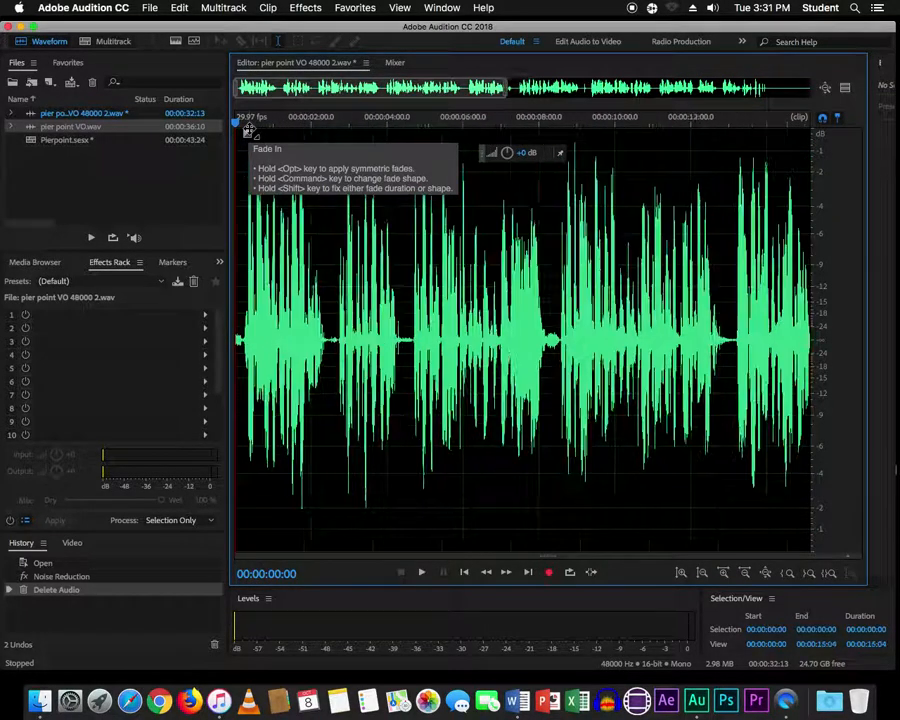
{"action": "scroll", "coordinate": [248, 131], "scroll_direction": "up", "scroll_amount": 5}
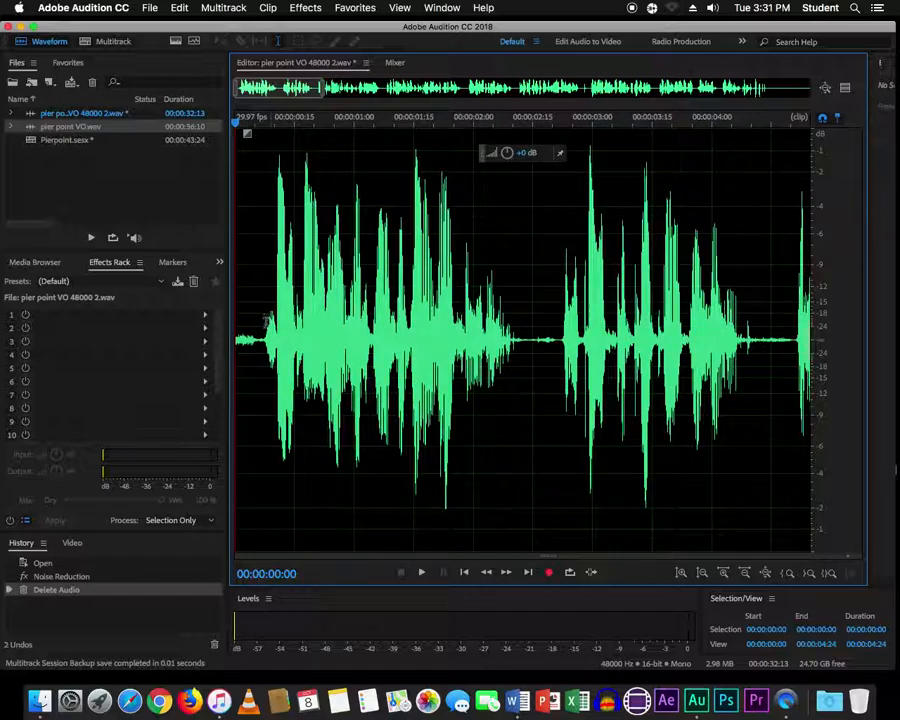
{"action": "scroll", "coordinate": [266, 320], "scroll_direction": "up", "scroll_amount": 1}
{"action": "left_click_drag", "start_coordinate": [272, 341], "coordinate": [232, 345]}
{"action": "key", "text": "Delete"}
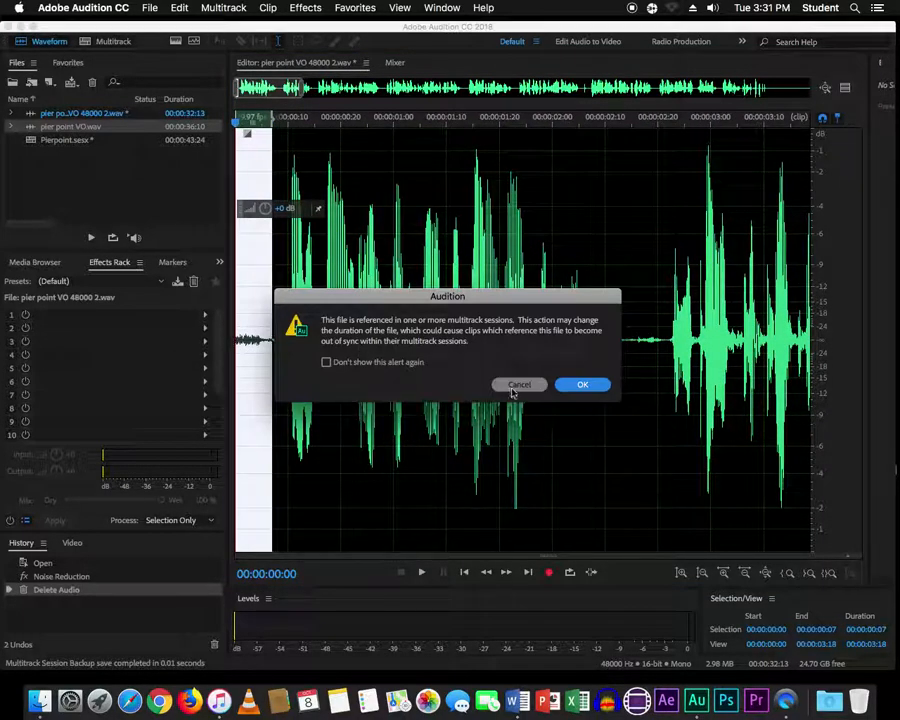
{"action": "left_click", "coordinate": [582, 386]}
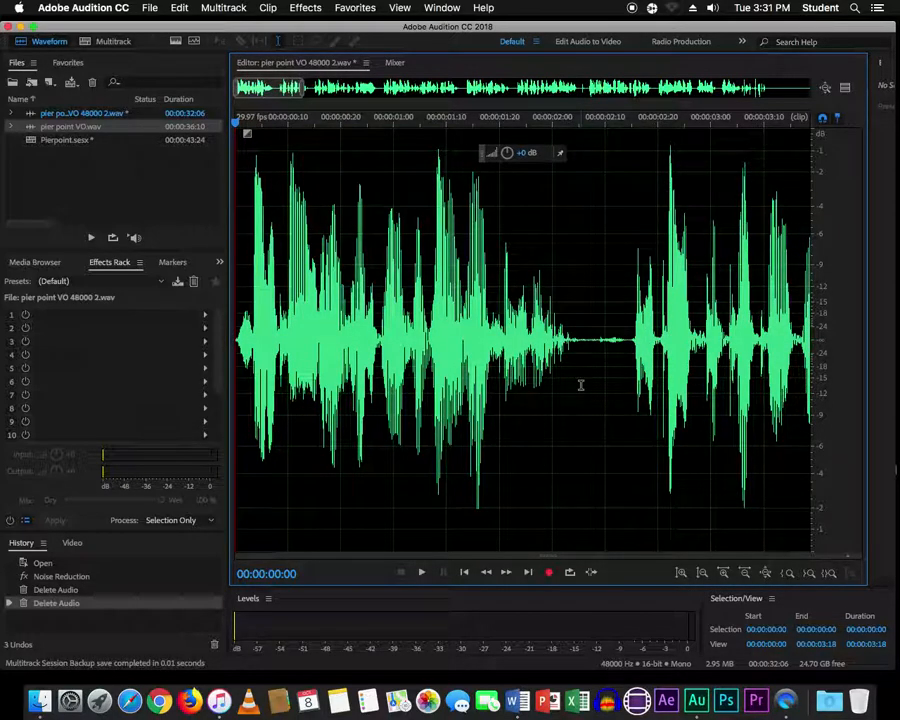
- Jump to the voiceover's end and play from about 28:20 to locate the last words
{"action": "key", "text": "End"}
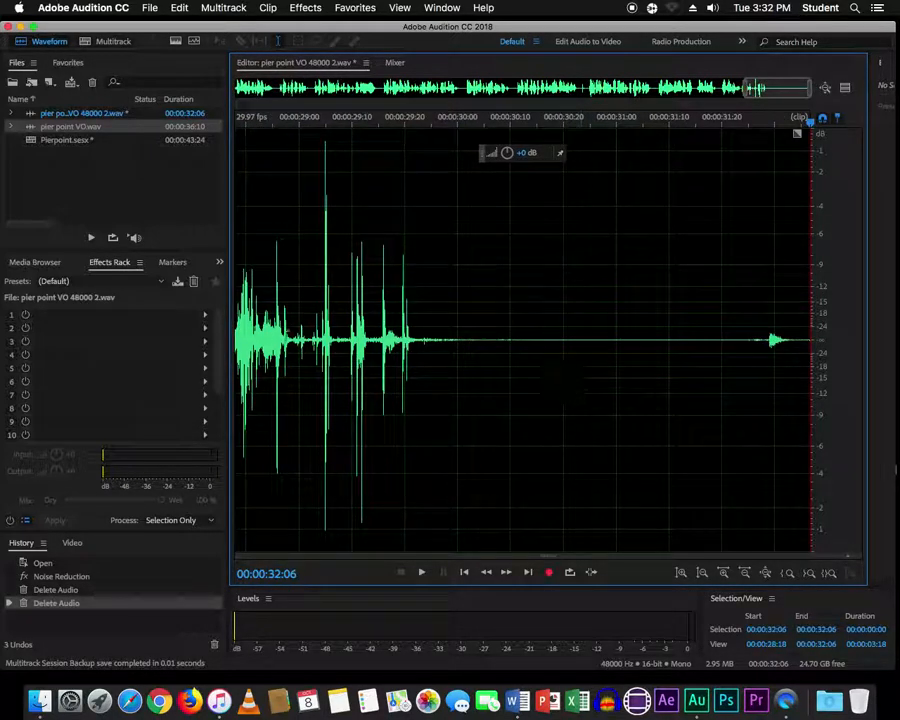
{"action": "left_click", "coordinate": [255, 341]}
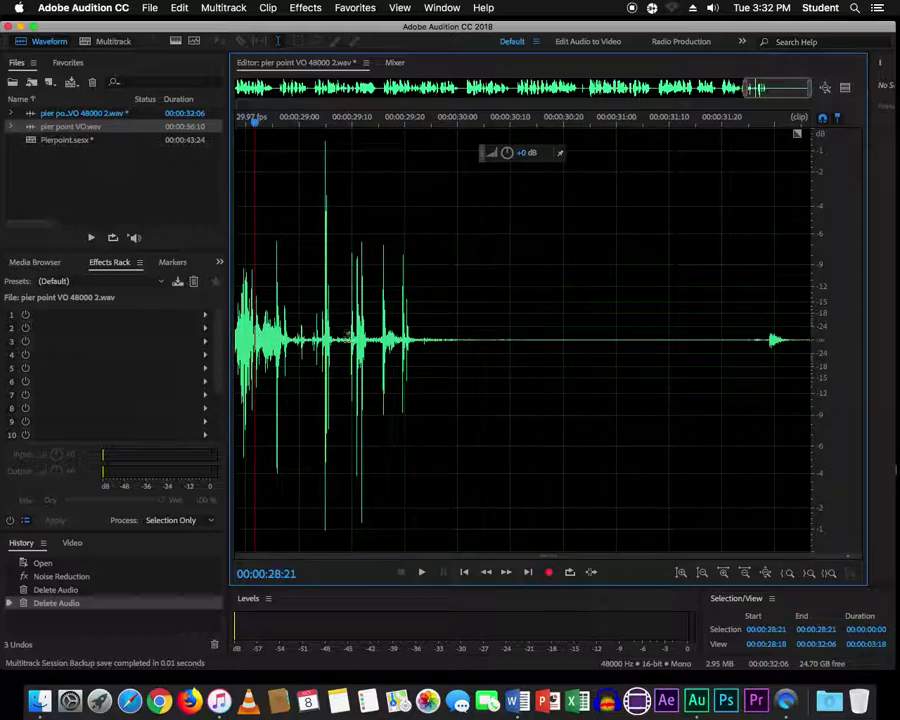
{"action": "left_click", "coordinate": [240, 341]}
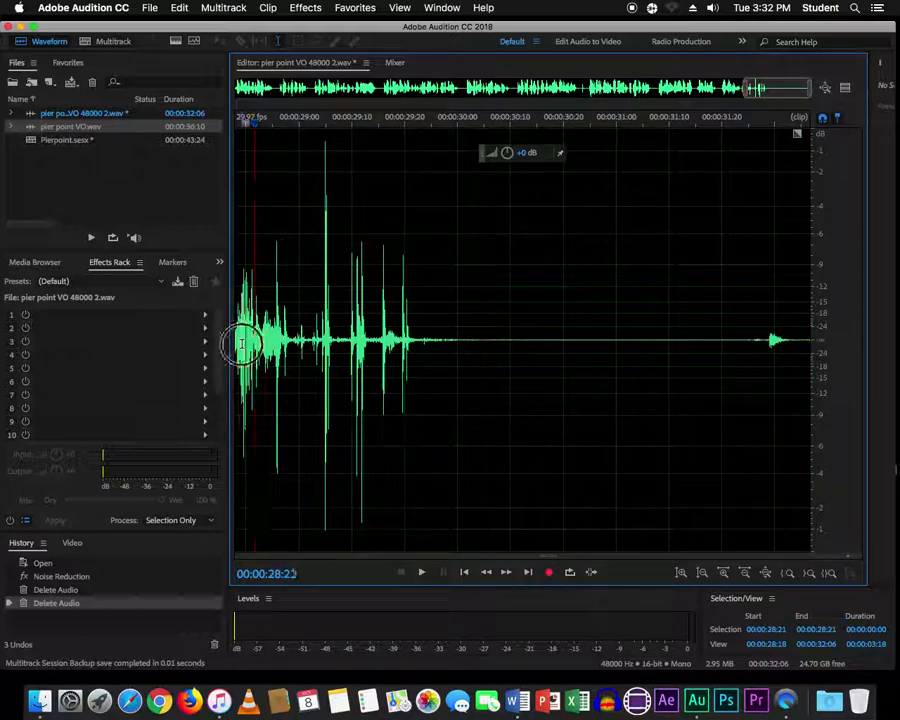
{"action": "key", "text": "space"}
{"action": "key", "text": "space"}
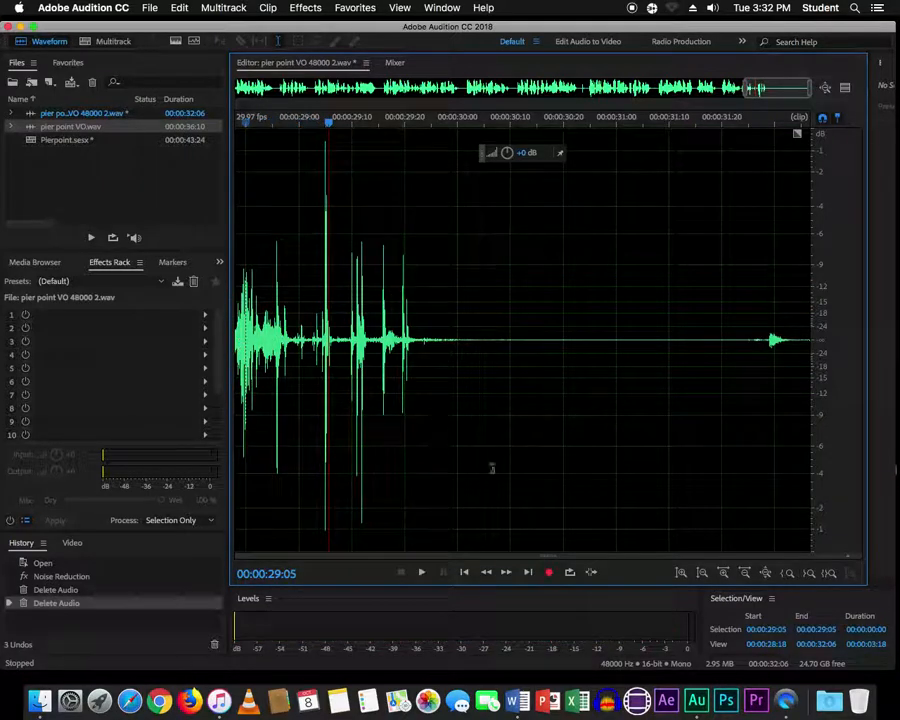
{"action": "left_click_drag", "start_coordinate": [783, 88], "coordinate": [745, 88]}
{"action": "left_click", "coordinate": [376, 341]}
- Replay the final phrase several times from about 27:07 to pin down where speech ends
{"action": "key", "text": "space"}
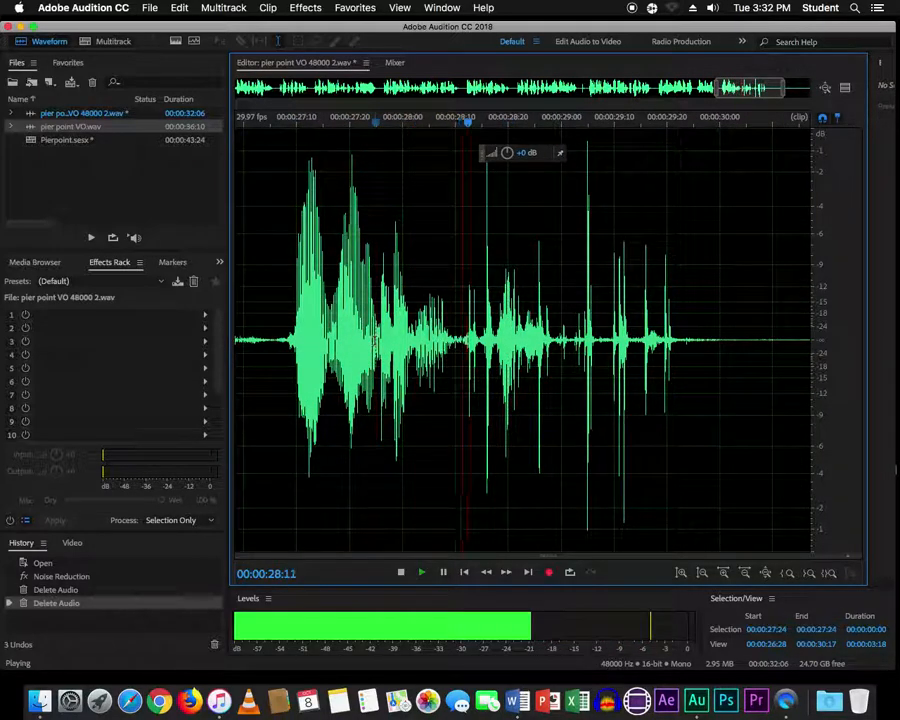
{"action": "key", "text": "space"}
{"action": "left_click", "coordinate": [298, 338]}
{"action": "key", "text": "space"}
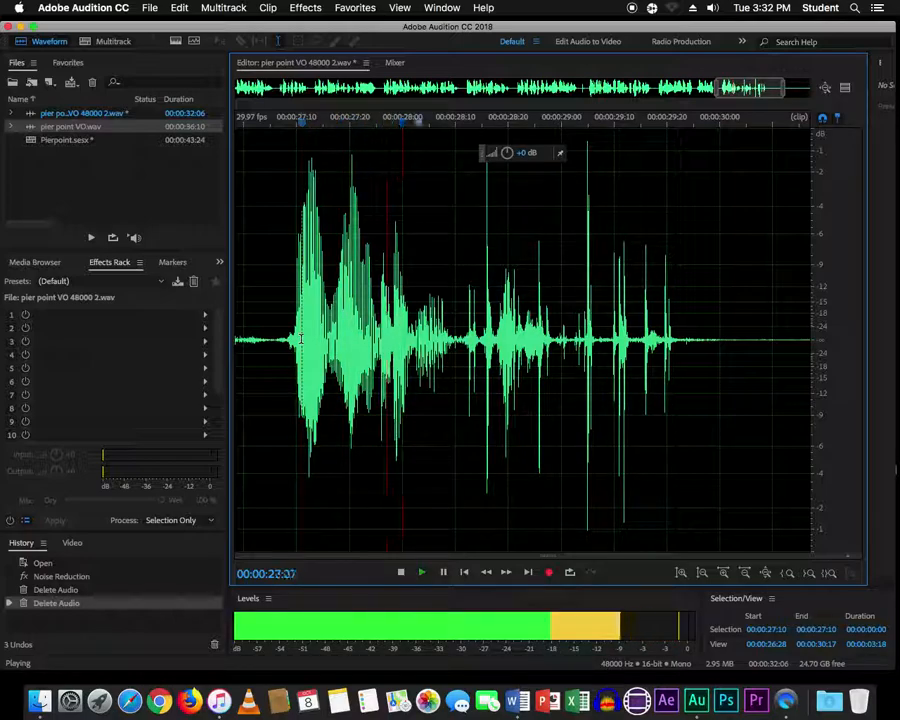
{"action": "key", "text": "space"}
{"action": "left_click", "coordinate": [293, 338]}
{"action": "key", "text": "space"}
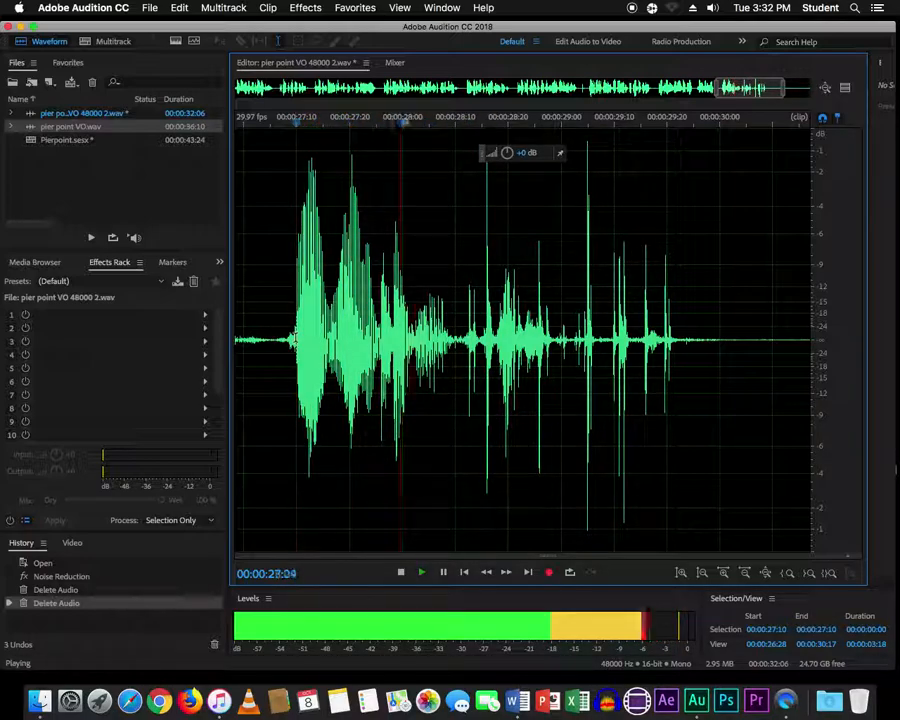
{"action": "key", "text": "space"}
- Delete everything from 28:10 to the file end and confirm the multitrack warning
{"action": "left_click_drag", "start_coordinate": [455, 341], "coordinate": [855, 351]}
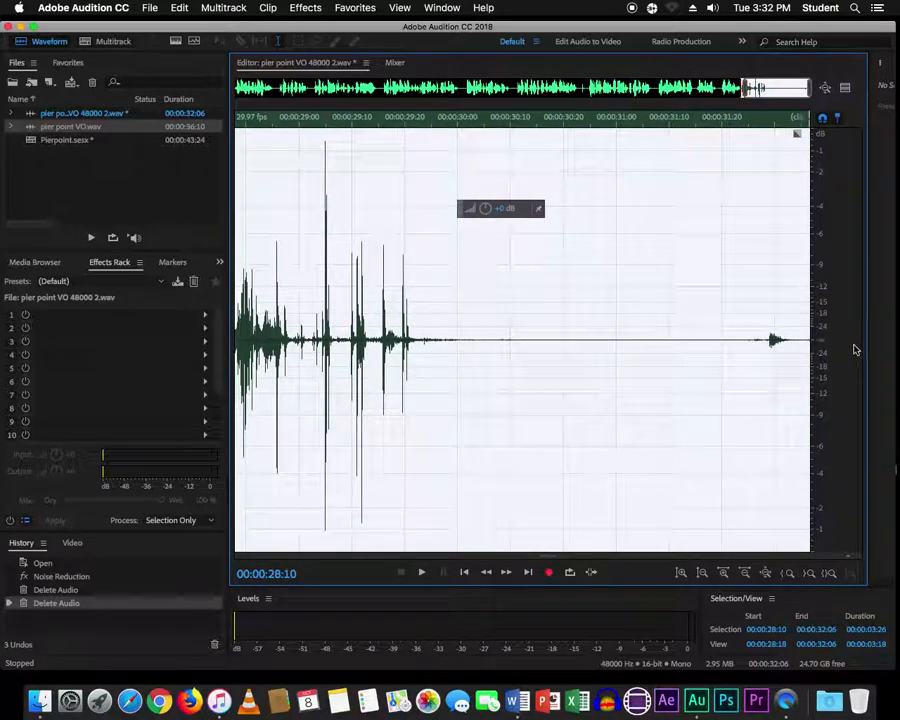
{"action": "key", "text": "Delete"}
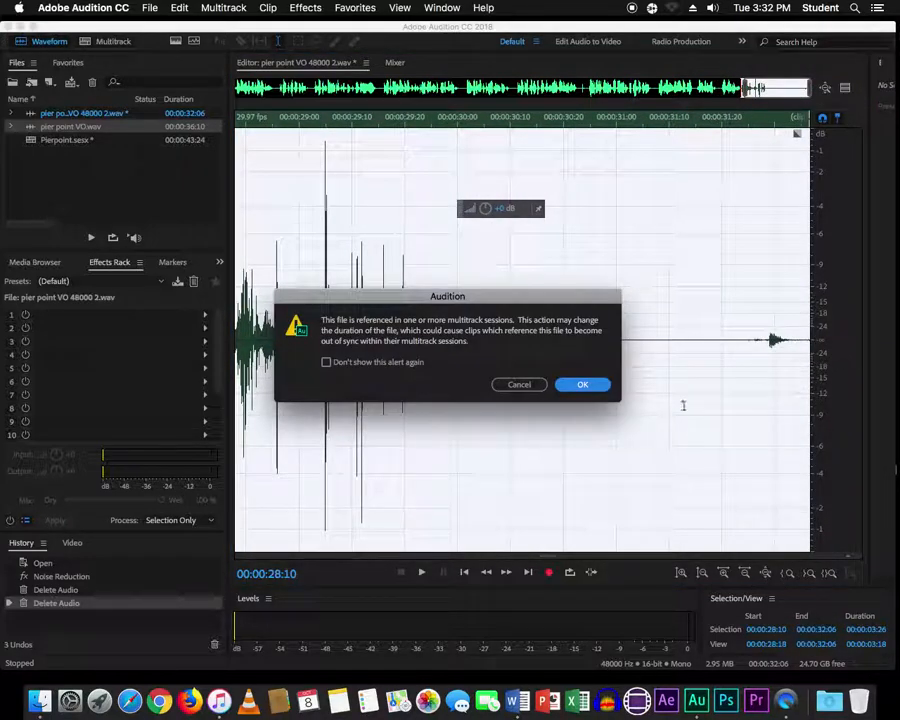
{"action": "left_click", "coordinate": [588, 384]}
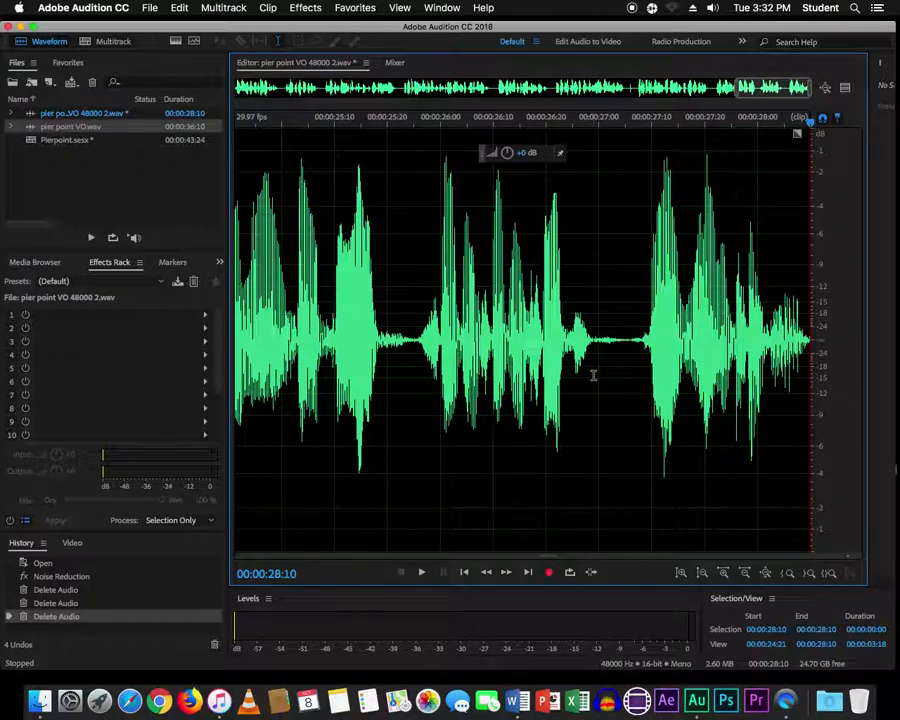
- Zoom out to the full trimmed voiceover and play it from the start and from 8 seconds
{"action": "key", "text": "backslash"}
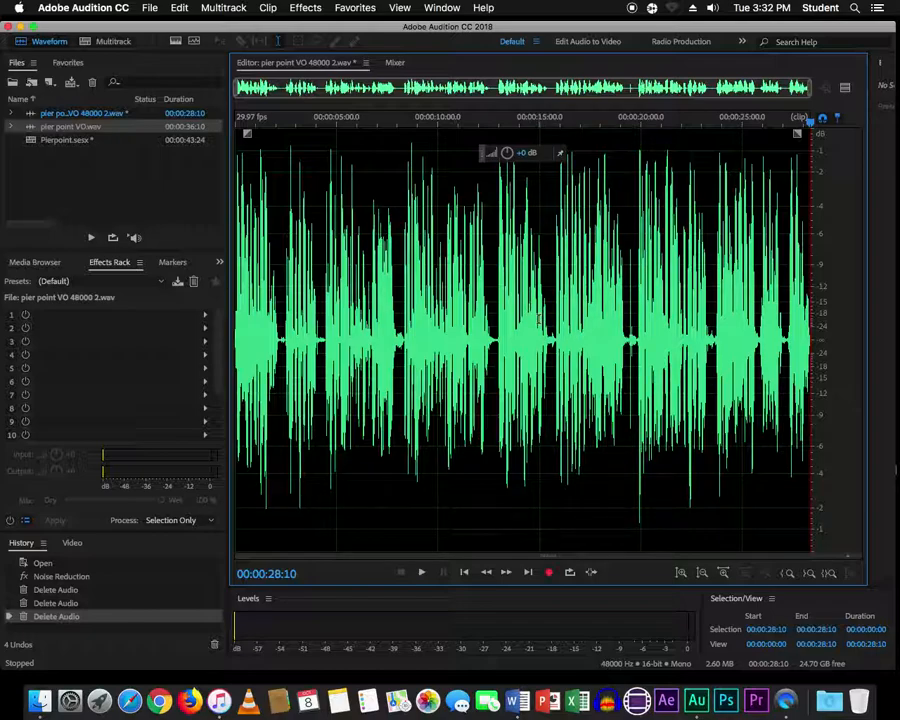
{"action": "key", "text": "space"}
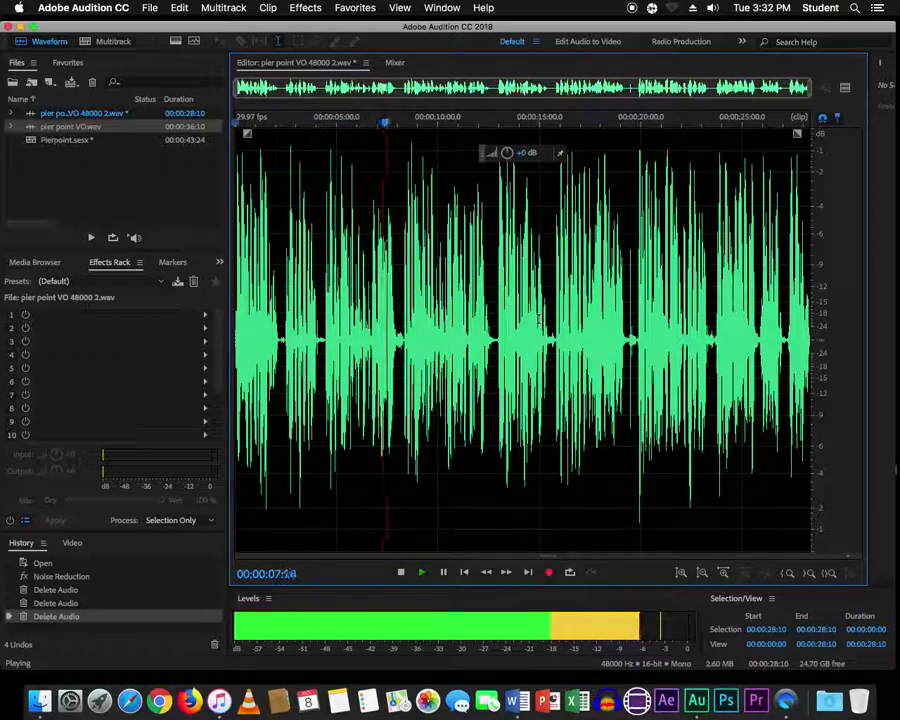
{"action": "key", "text": "space"}
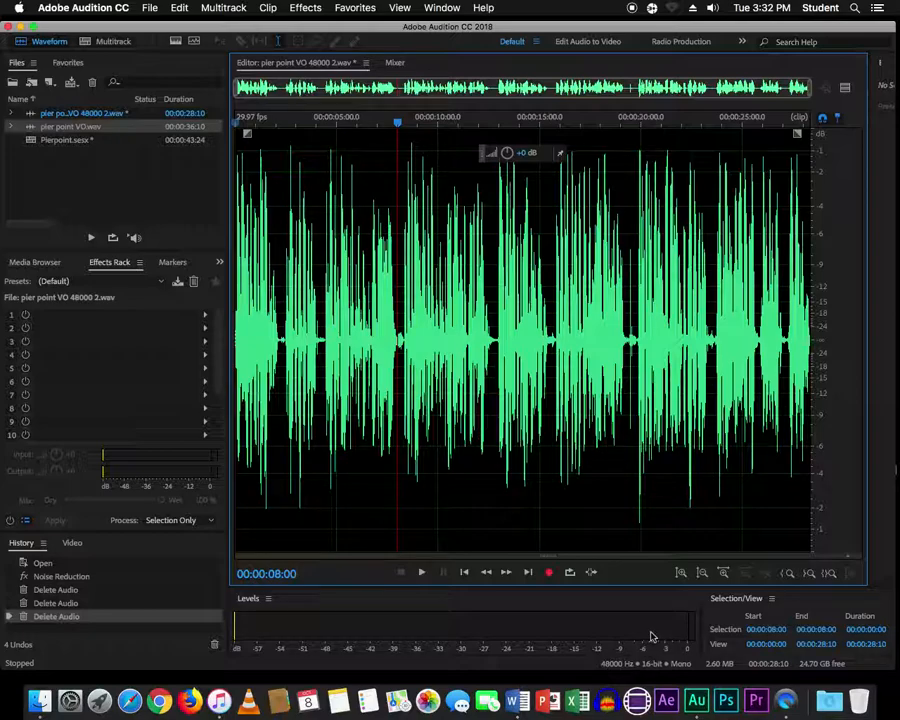
{"action": "key", "text": "space"}
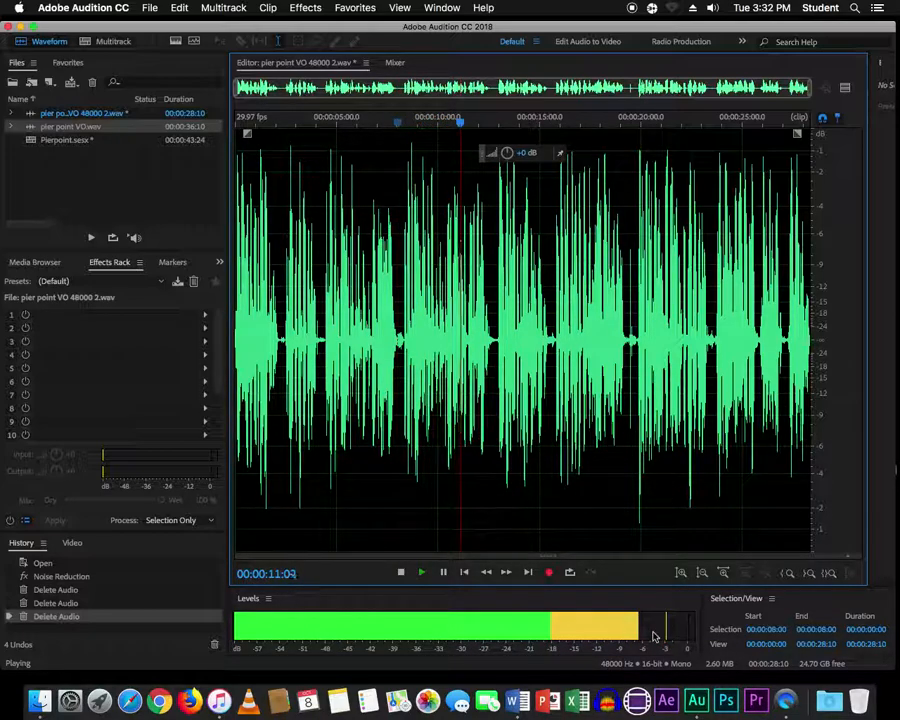
{"action": "key", "text": "space"}
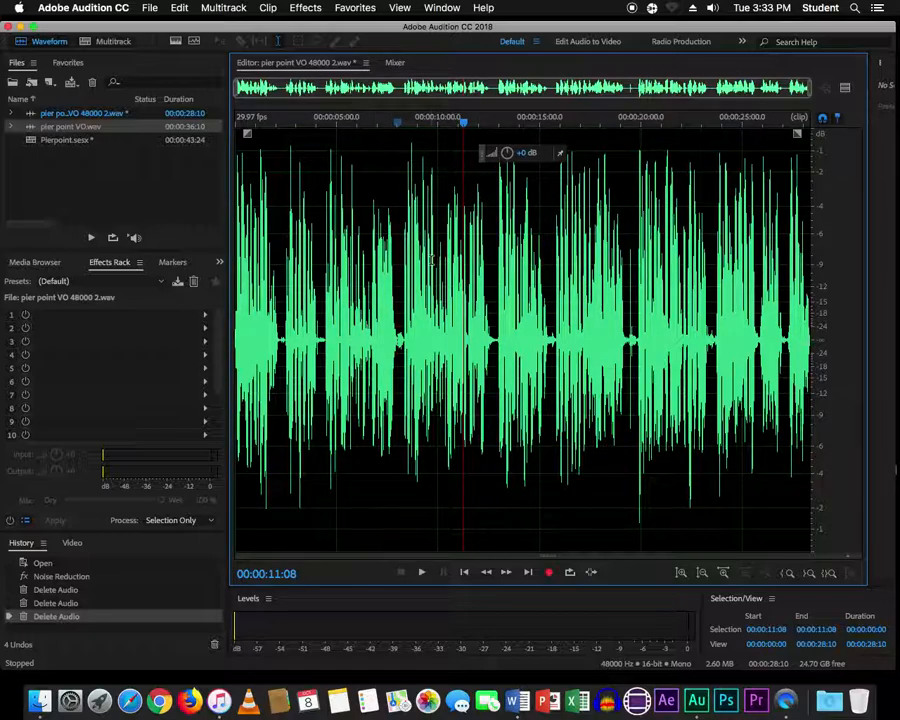
- Select the entire voice-over and bring up the Stretch and Pitch (process) effect
{"action": "key", "text": "super+a"}
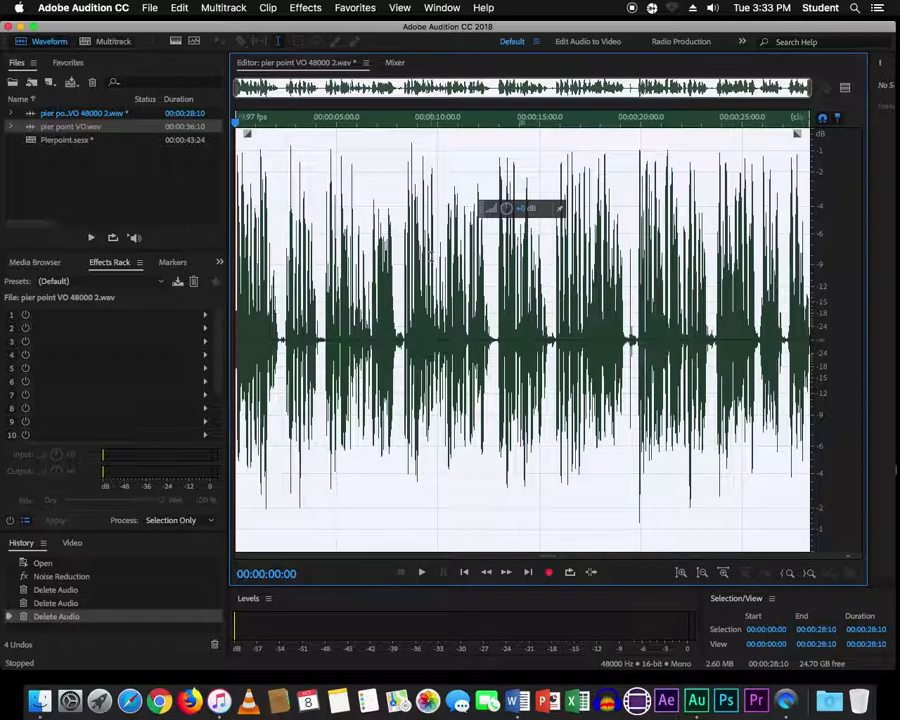
{"action": "left_click", "coordinate": [316, 10]}
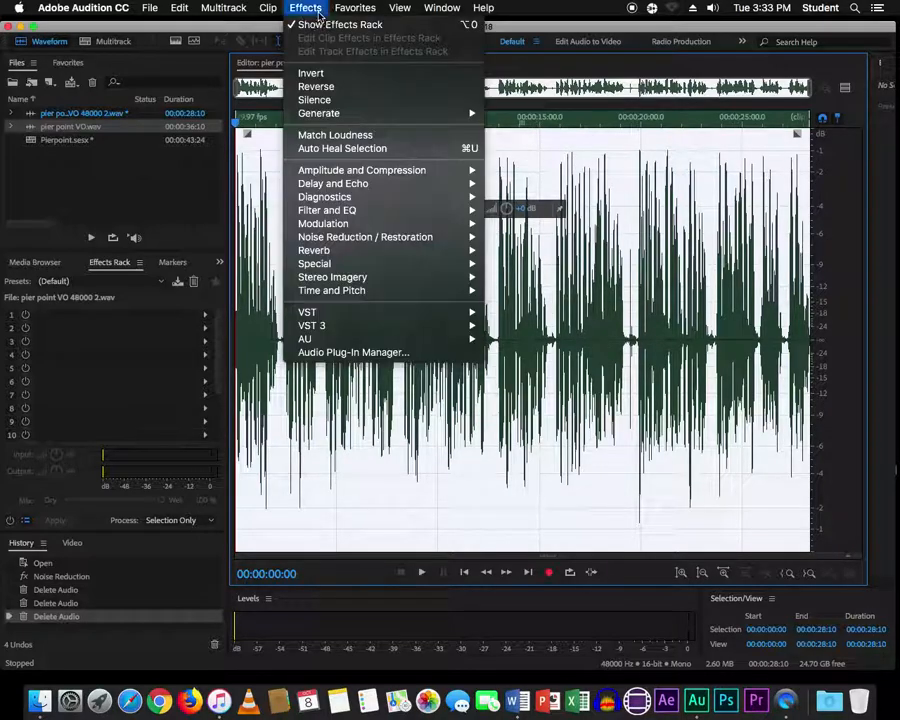
{"action": "mouse_move", "coordinate": [381, 296]}
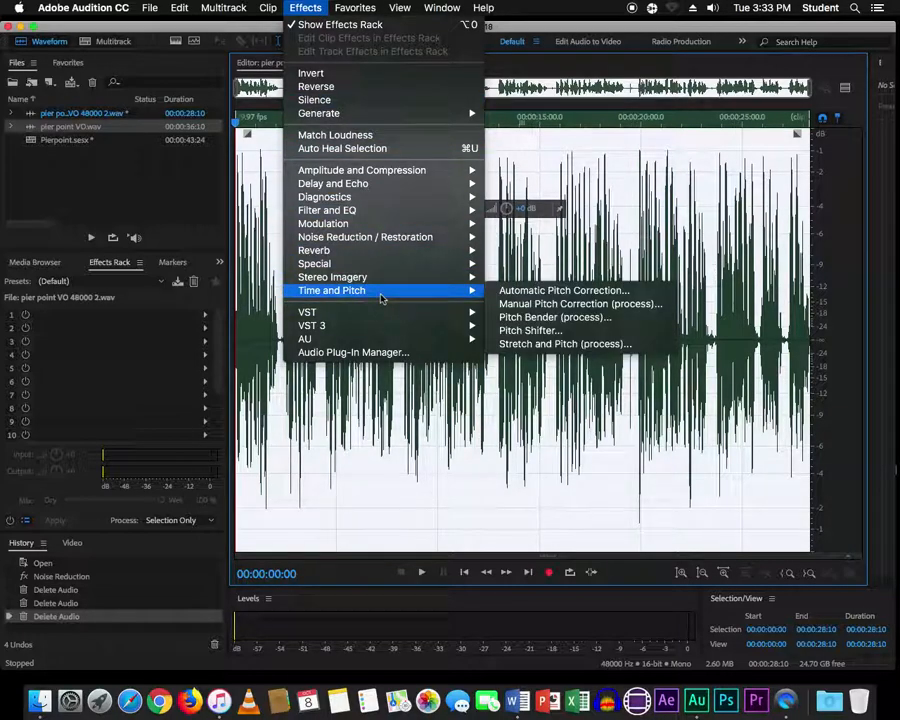
{"action": "left_click", "coordinate": [563, 345]}
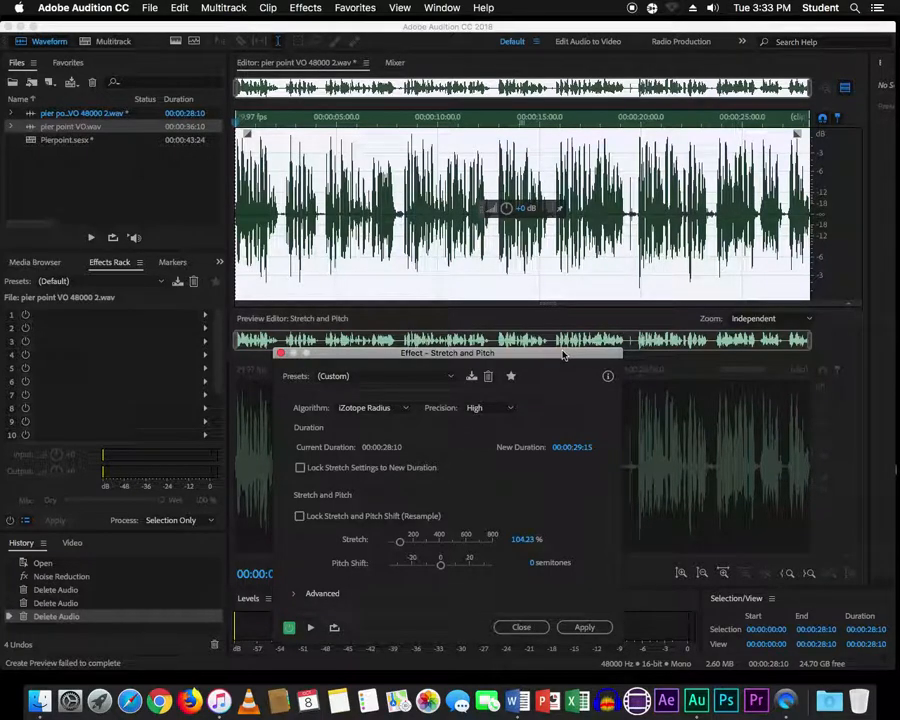
{"action": "left_click_drag", "start_coordinate": [543, 360], "coordinate": [593, 239]}
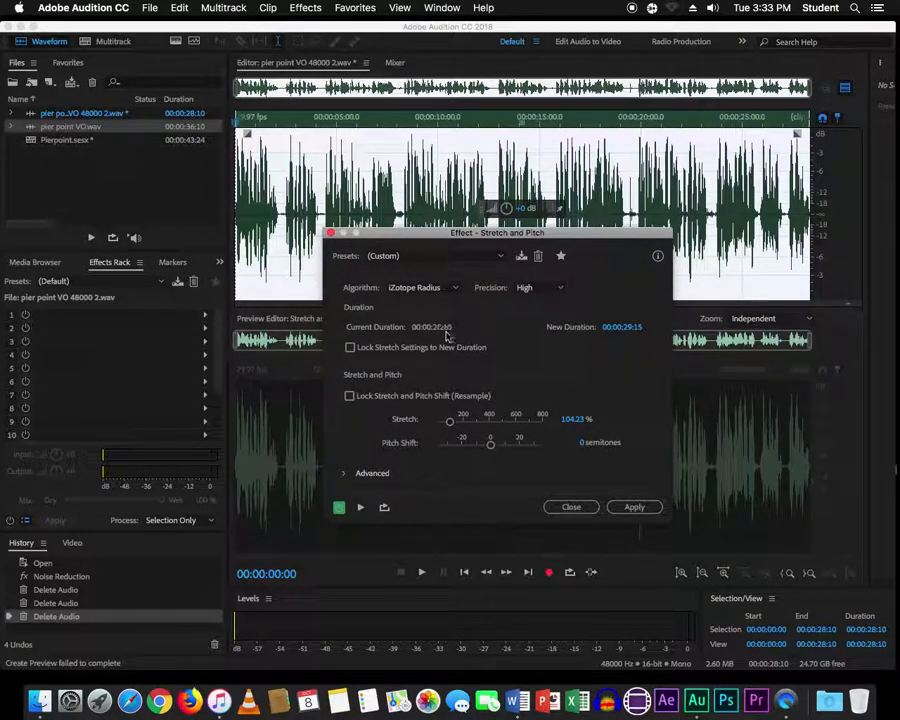
- Set New Duration to 00:00:29:15, apply the stretch, and play back the result
{"action": "left_click", "coordinate": [628, 328]}
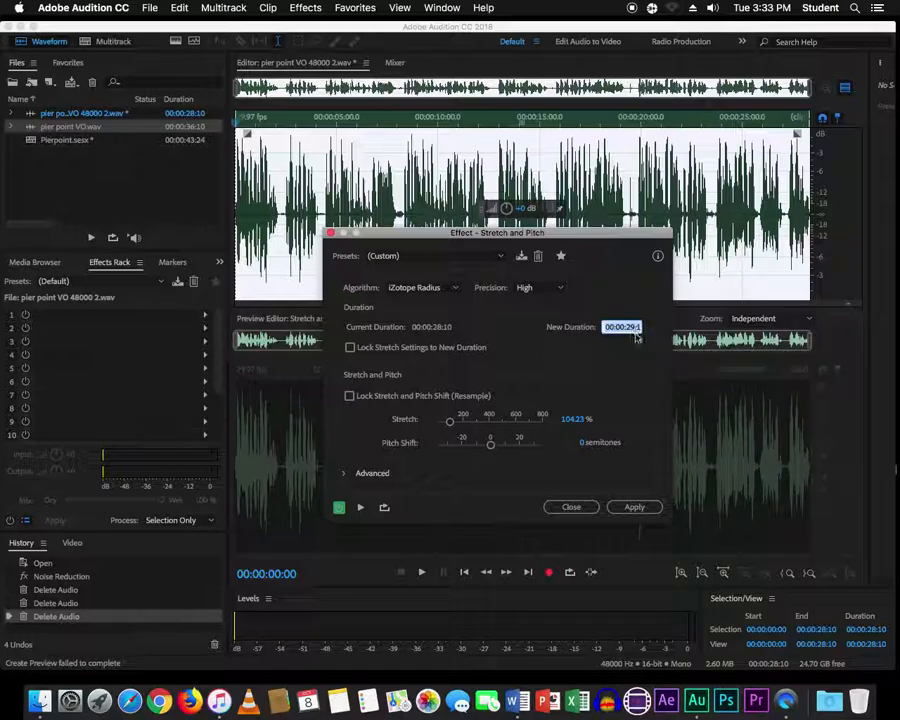
{"action": "left_click", "coordinate": [636, 327]}
{"action": "key", "text": "BackSpace"}
{"action": "key", "text": "BackSpace"}
{"action": "type", "text": "24"}
{"action": "left_click_drag", "start_coordinate": [638, 327], "coordinate": [651, 329]}
{"action": "type", "text": "15"}
{"action": "left_click", "coordinate": [641, 508]}
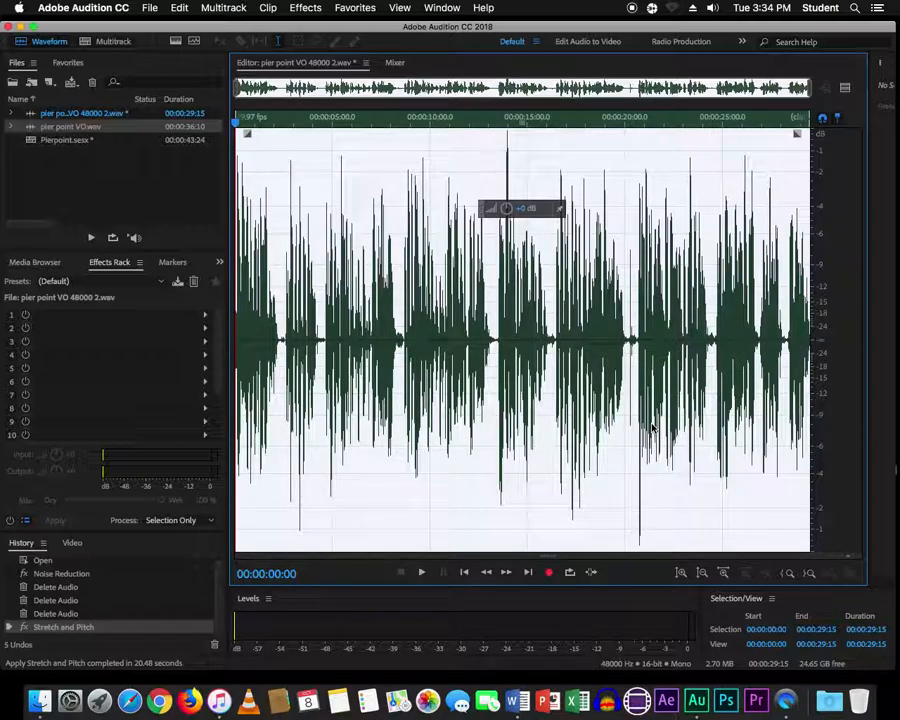
{"action": "key", "text": "space"}
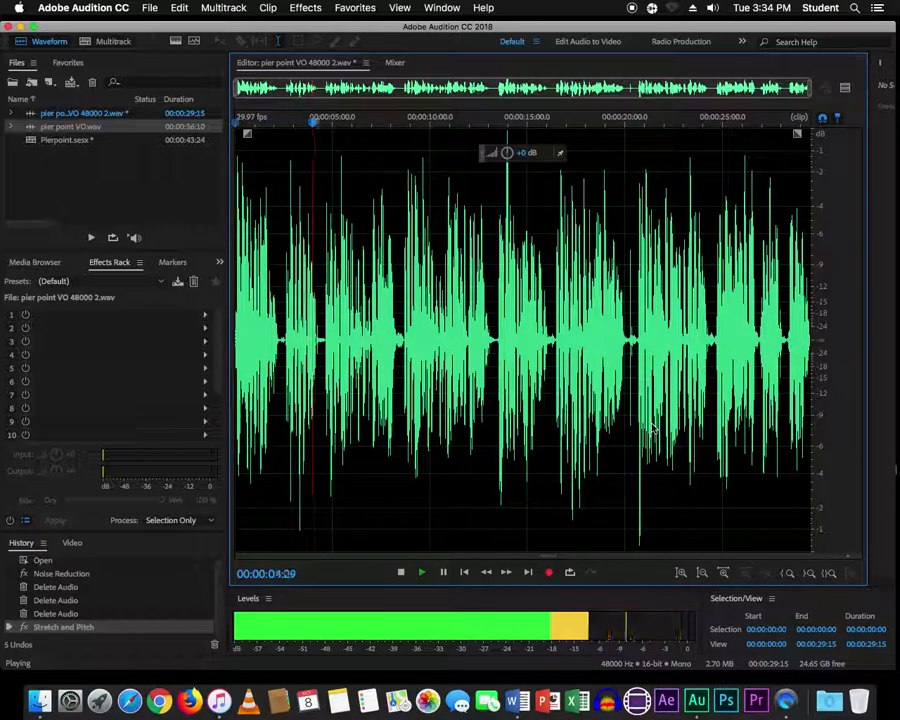
{"action": "key", "text": "space"}
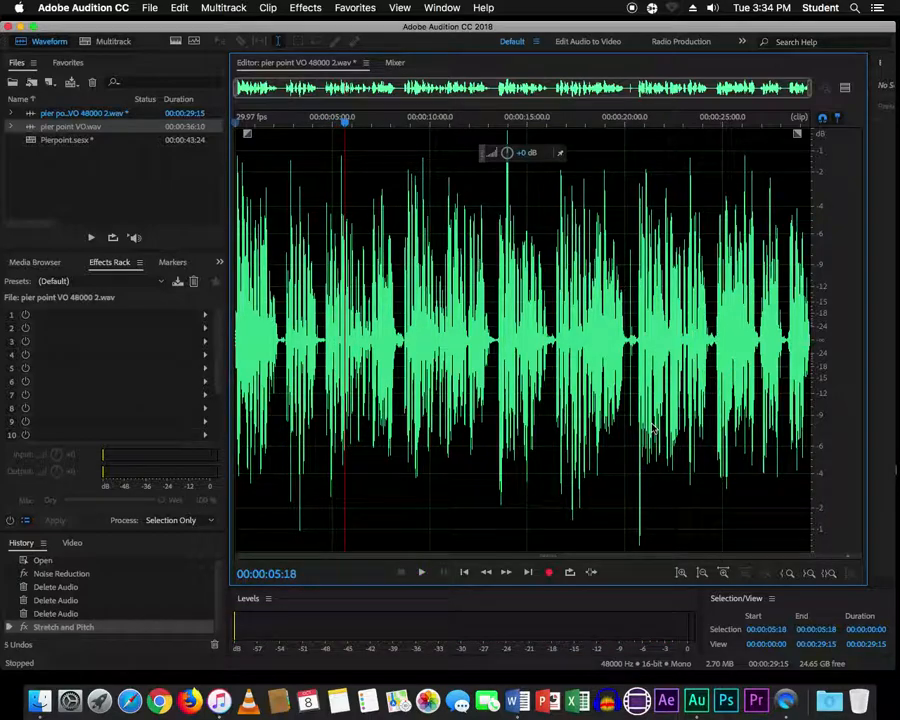
- In the Pierpoint multitrack session, find the voice-over's end near 0:29 and check the Word script
{"action": "left_click", "coordinate": [114, 41]}
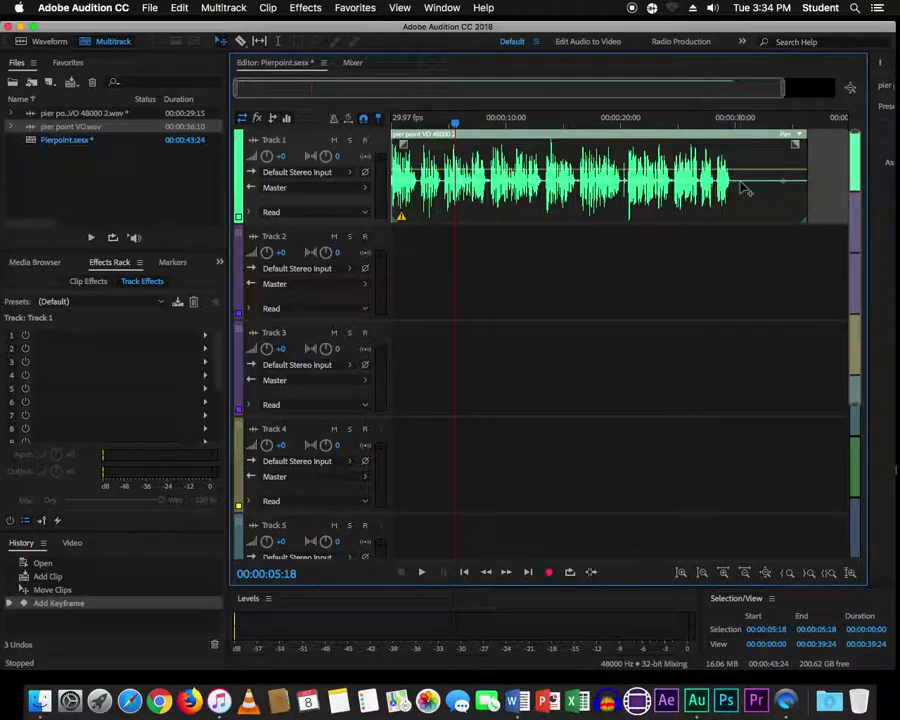
{"action": "left_click_drag", "start_coordinate": [455, 122], "coordinate": [731, 127]}
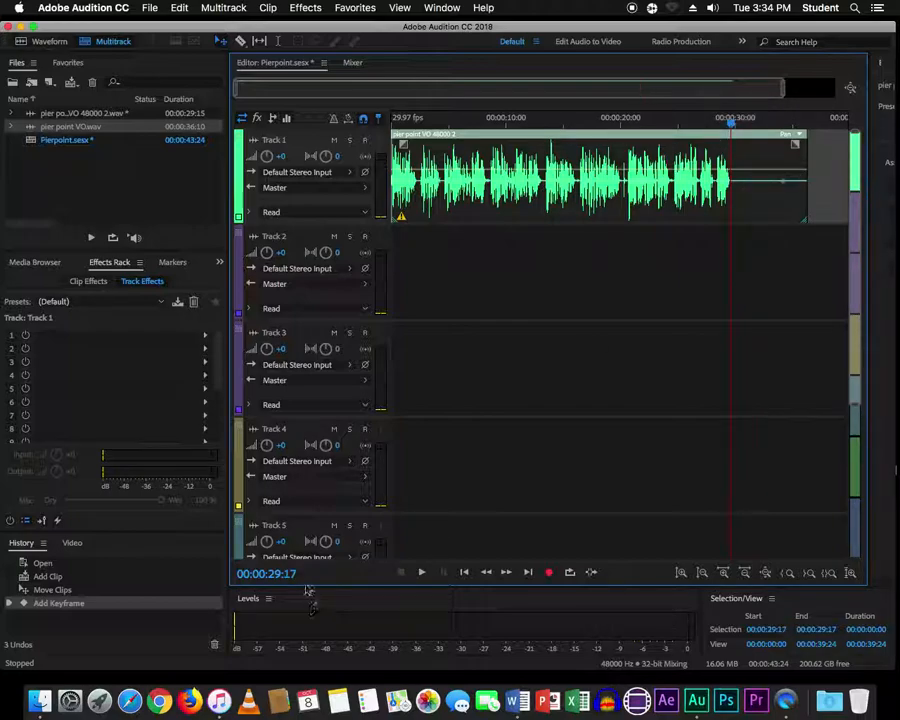
{"action": "key", "text": "Left"}
{"action": "key", "text": "Left"}
{"action": "key", "text": "Left"}
{"action": "key", "text": "Left"}
{"action": "key", "text": "Left"}
{"action": "key", "text": "Left"}
{"action": "key", "text": "Left"}
{"action": "key", "text": "Left"}
{"action": "key", "text": "Left"}
{"action": "key", "text": "Right"}
{"action": "key", "text": "Right"}
{"action": "key", "text": "Right"}
{"action": "key", "text": "Right"}
{"action": "key", "text": "Right"}
{"action": "key", "text": "Right"}
{"action": "key", "text": "Right"}
{"action": "key", "text": "Right"}
{"action": "key", "text": "Right"}
{"action": "key", "text": "Right"}
{"action": "key", "text": "Right"}
{"action": "key", "text": "Right"}
{"action": "key", "text": "Right"}
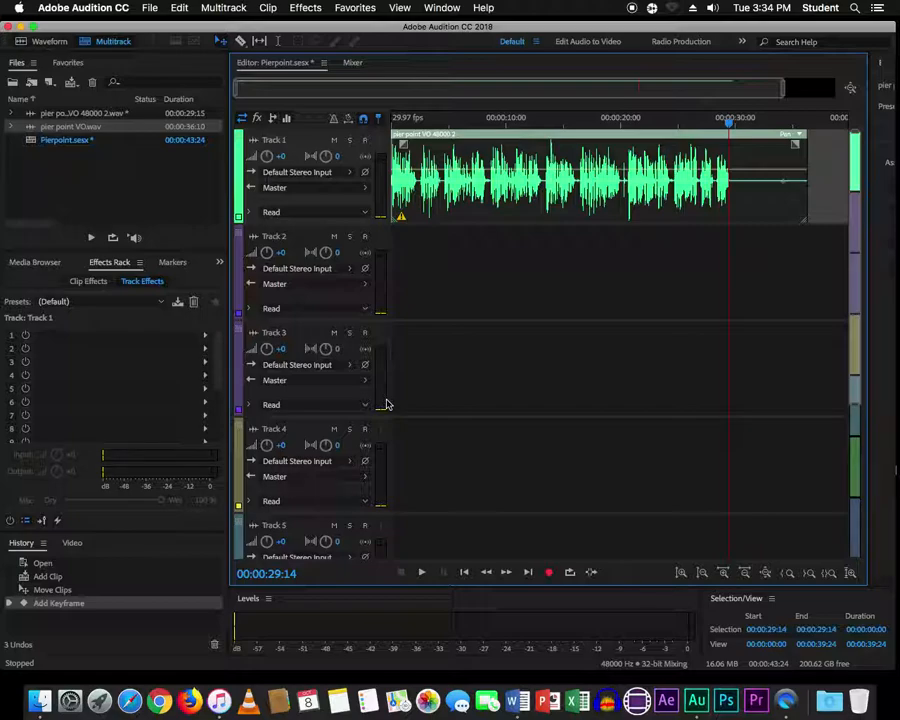
{"action": "key", "text": "super+Tab"}
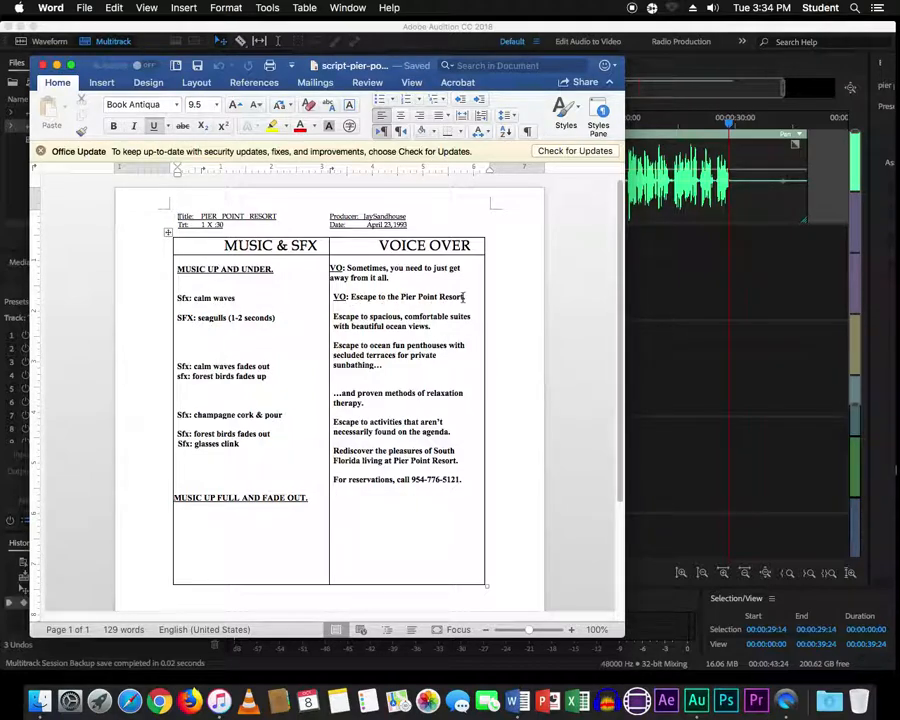
{"action": "key", "text": "super+Tab"}
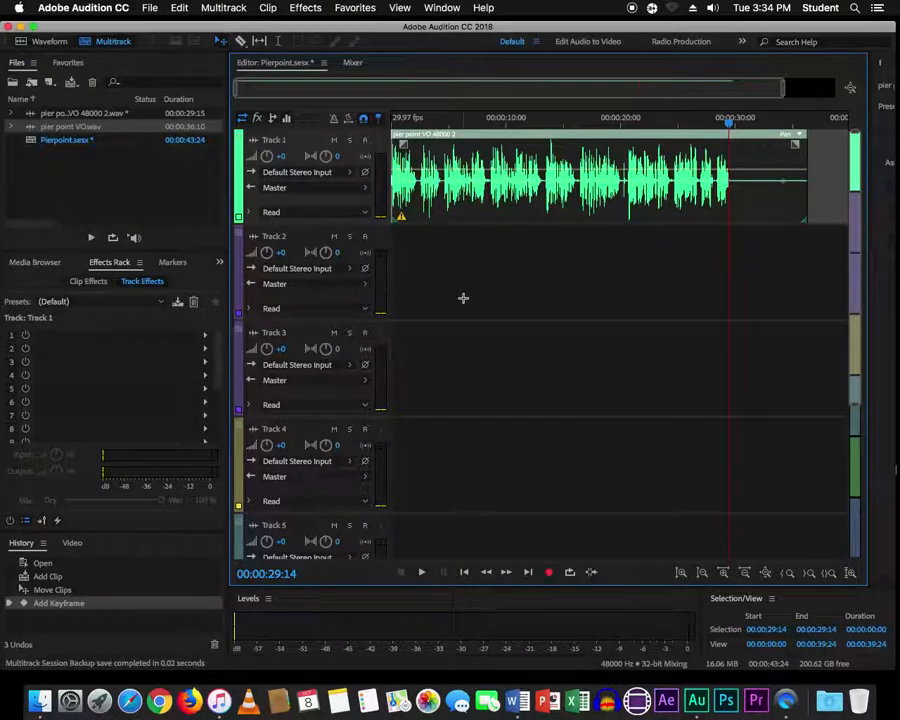
- Import calmwaves-sandbeach.wav into the Files panel
{"action": "right_click", "coordinate": [58, 184]}
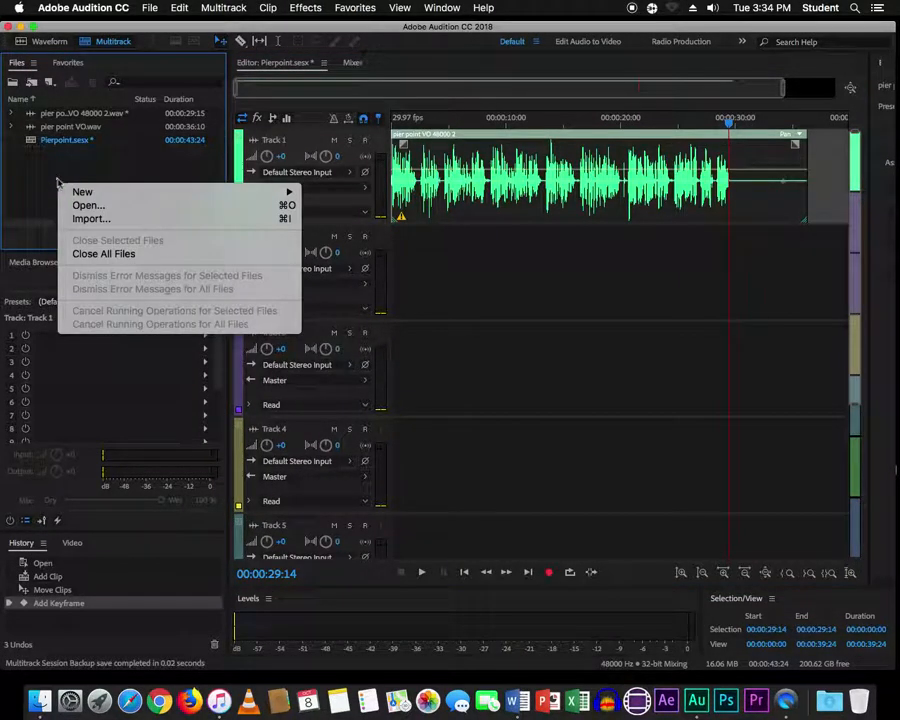
{"action": "left_click", "coordinate": [84, 218]}
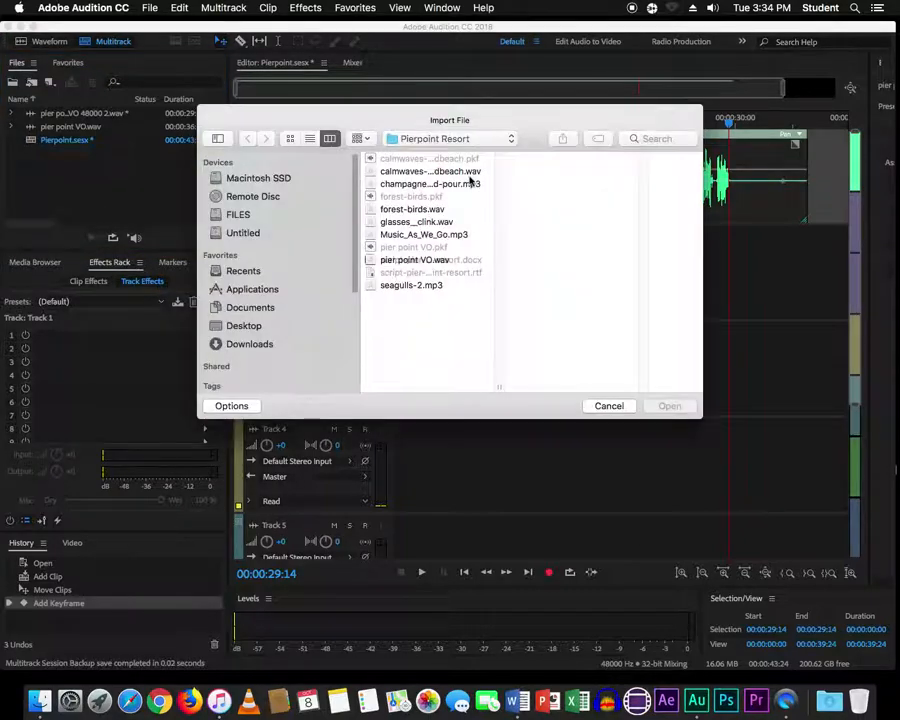
{"action": "left_click", "coordinate": [438, 172]}
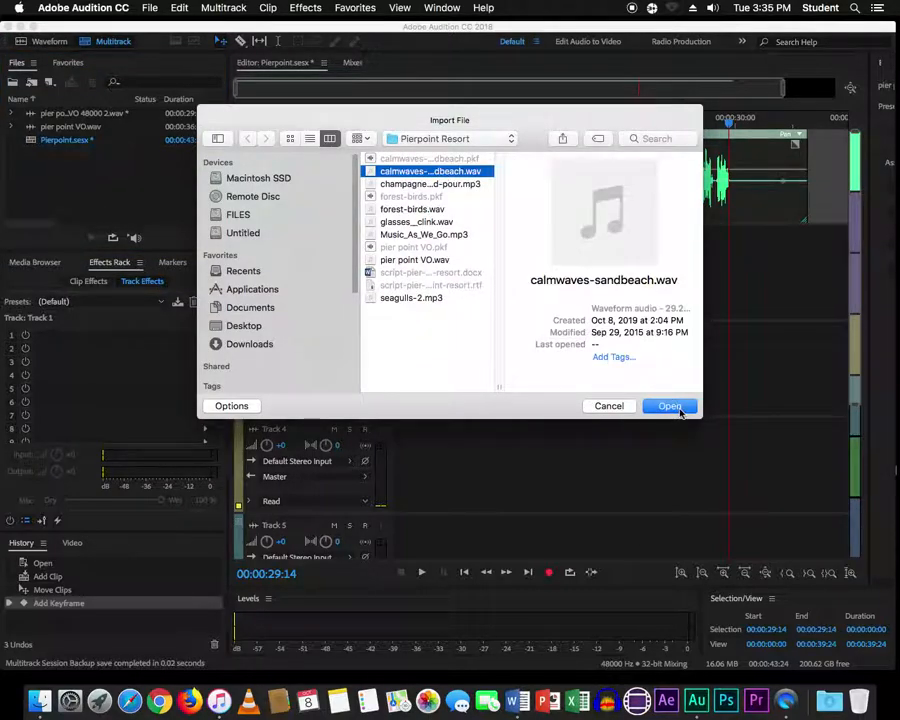
{"action": "left_click", "coordinate": [670, 406]}
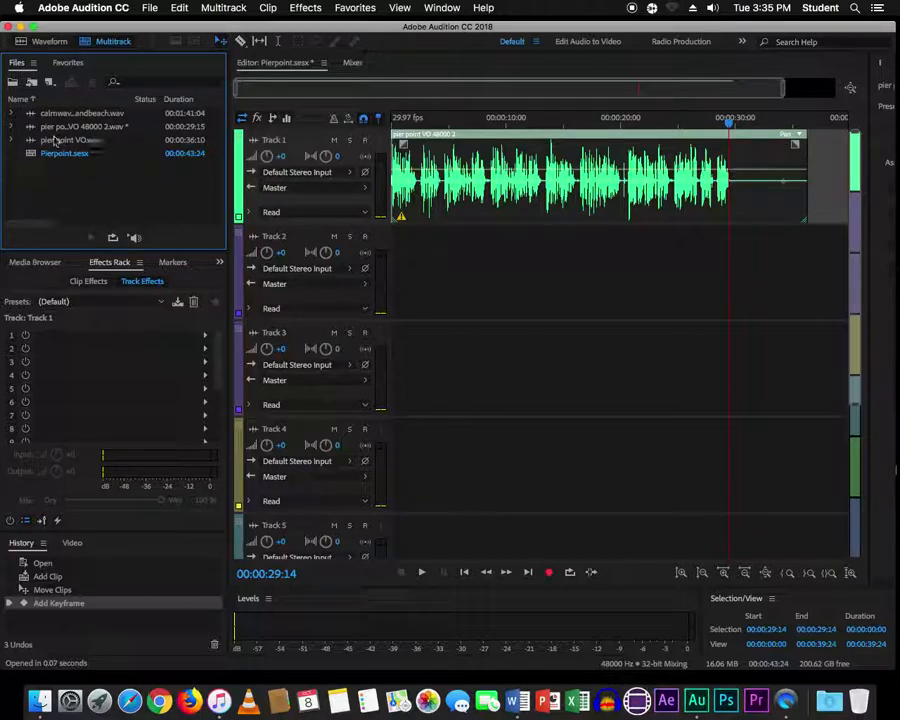
{"action": "left_click_drag", "start_coordinate": [32, 114], "coordinate": [70, 178]}
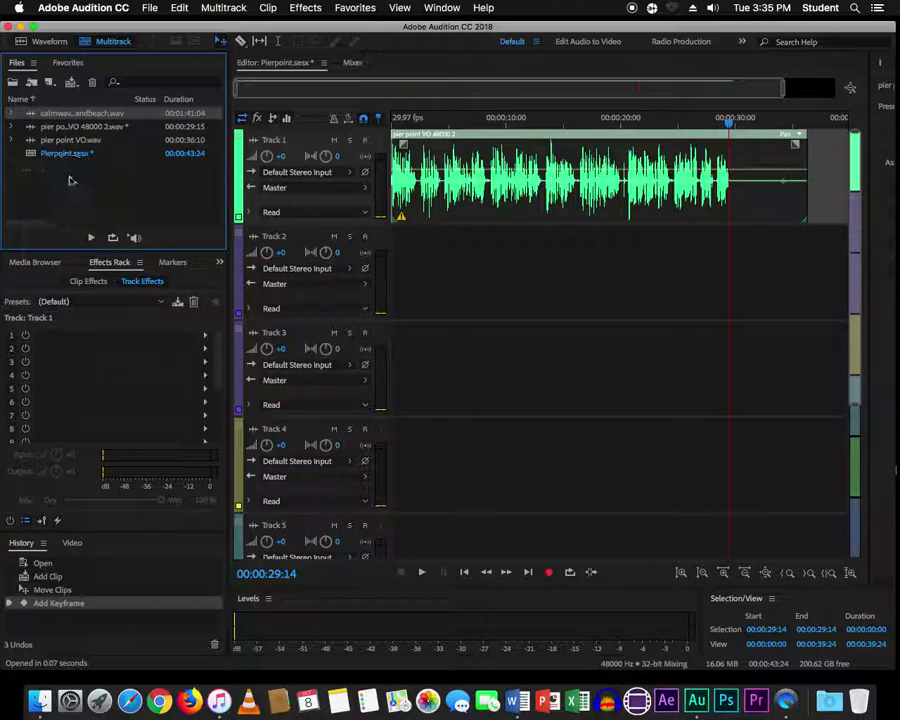
- Place the calmwaves ambience on Track 2 at about 00:00:02:19
{"action": "left_click_drag", "start_coordinate": [397, 126], "coordinate": [390, 129]}
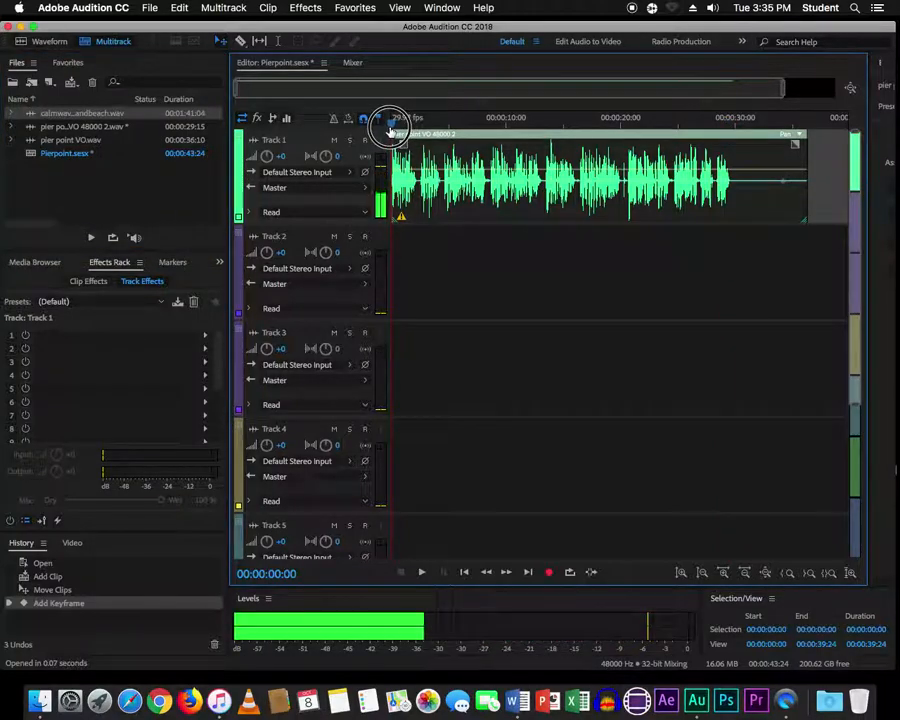
{"action": "key", "text": "space"}
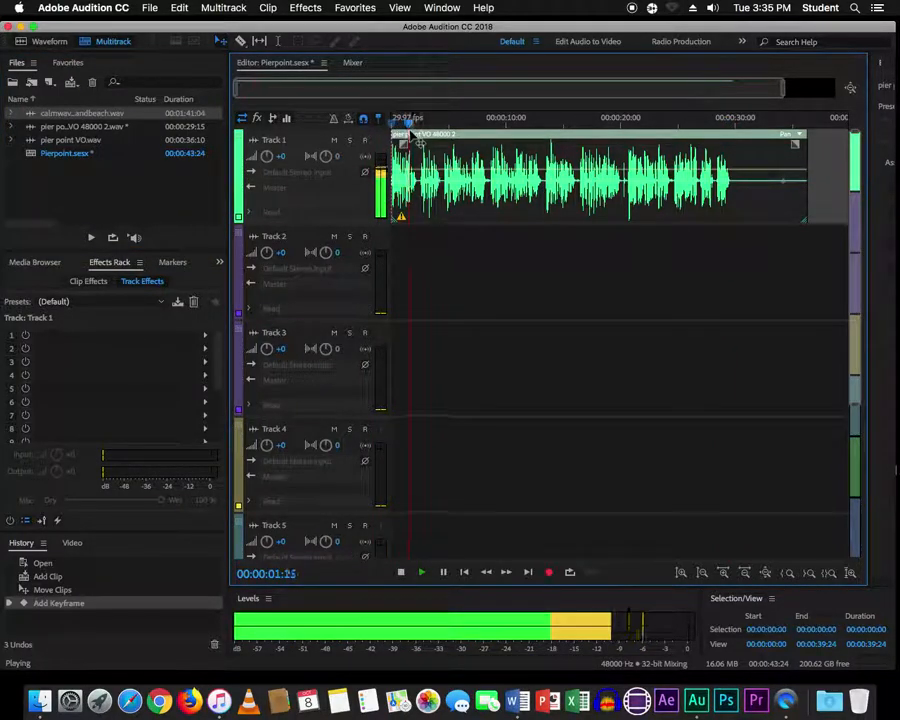
{"action": "left_click", "coordinate": [420, 123]}
{"action": "left_click_drag", "start_coordinate": [422, 122], "coordinate": [420, 122]}
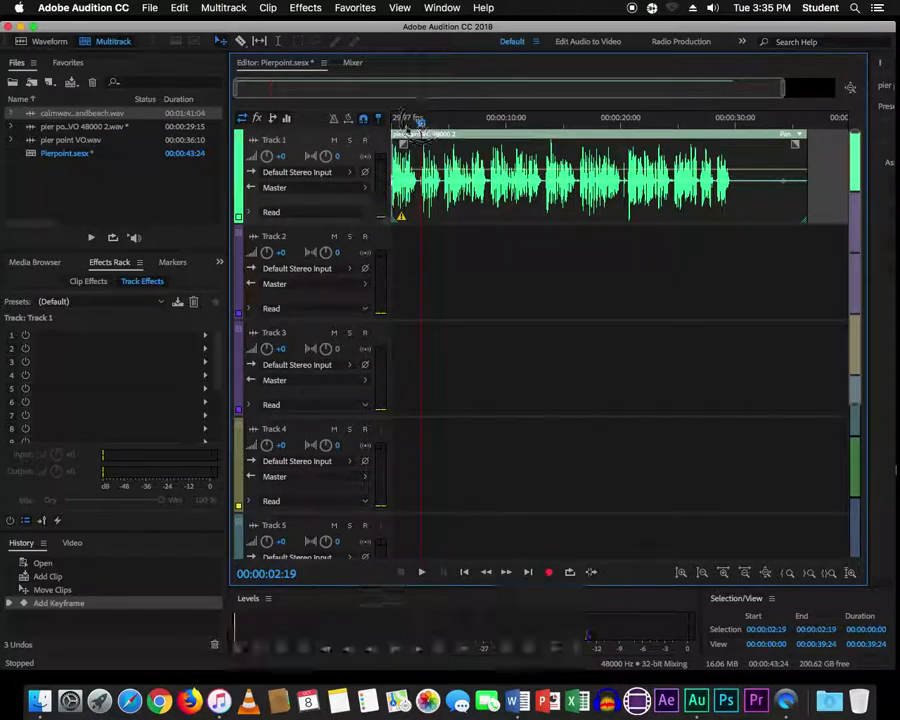
{"action": "left_click_drag", "start_coordinate": [70, 113], "coordinate": [424, 258]}
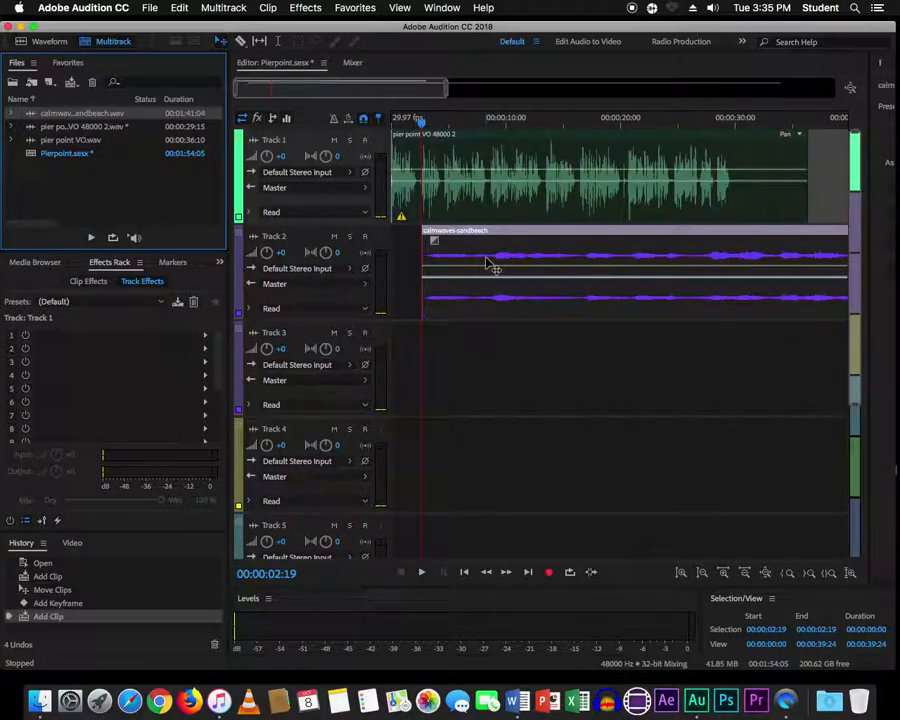
{"action": "key", "text": "space"}
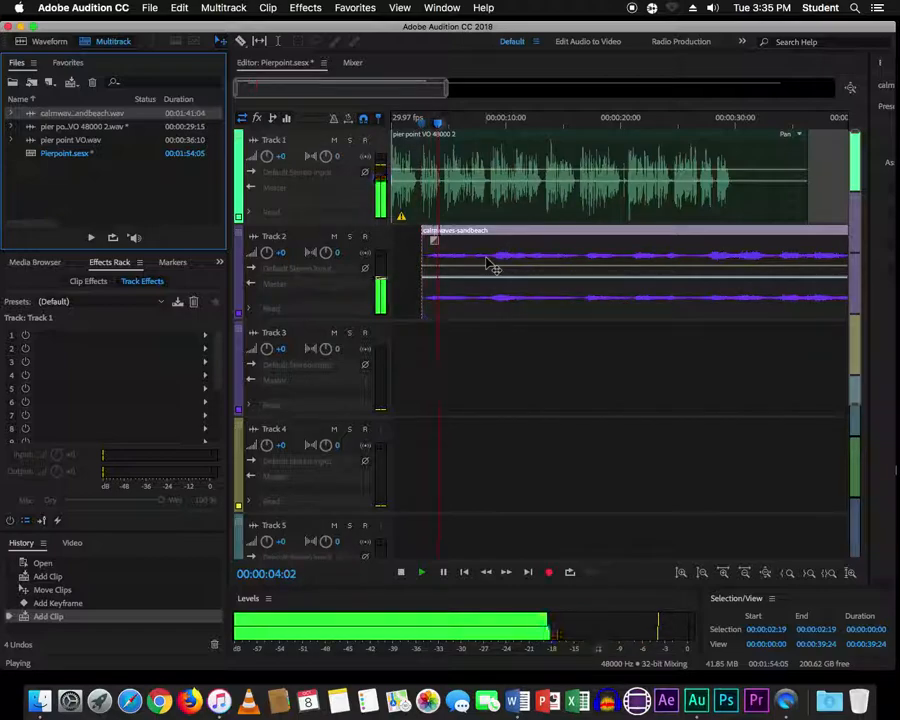
{"action": "key", "text": "space"}
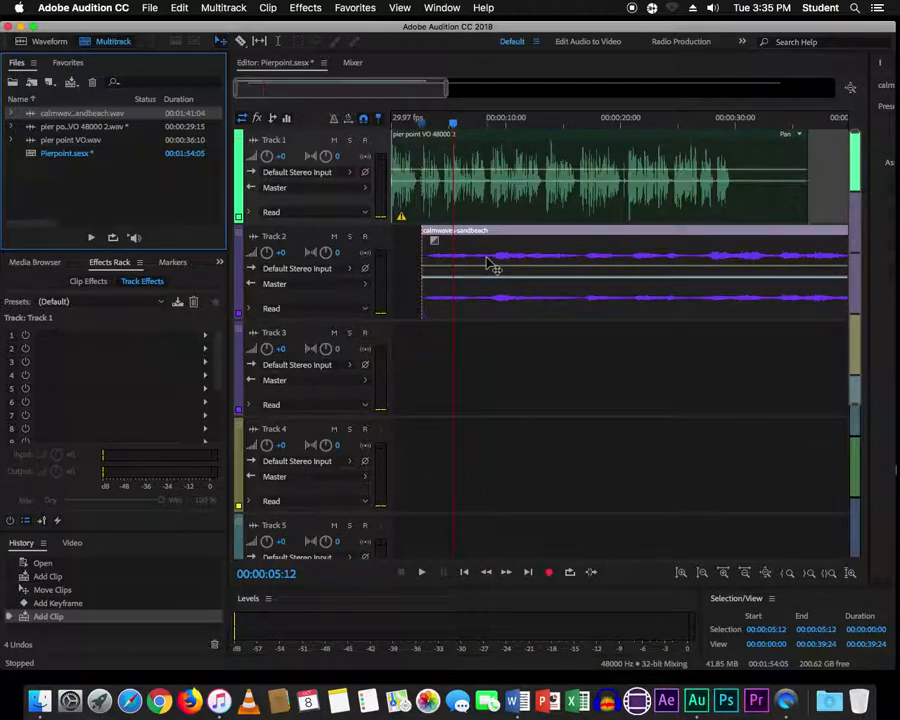
{"action": "key", "text": "super+Tab"}
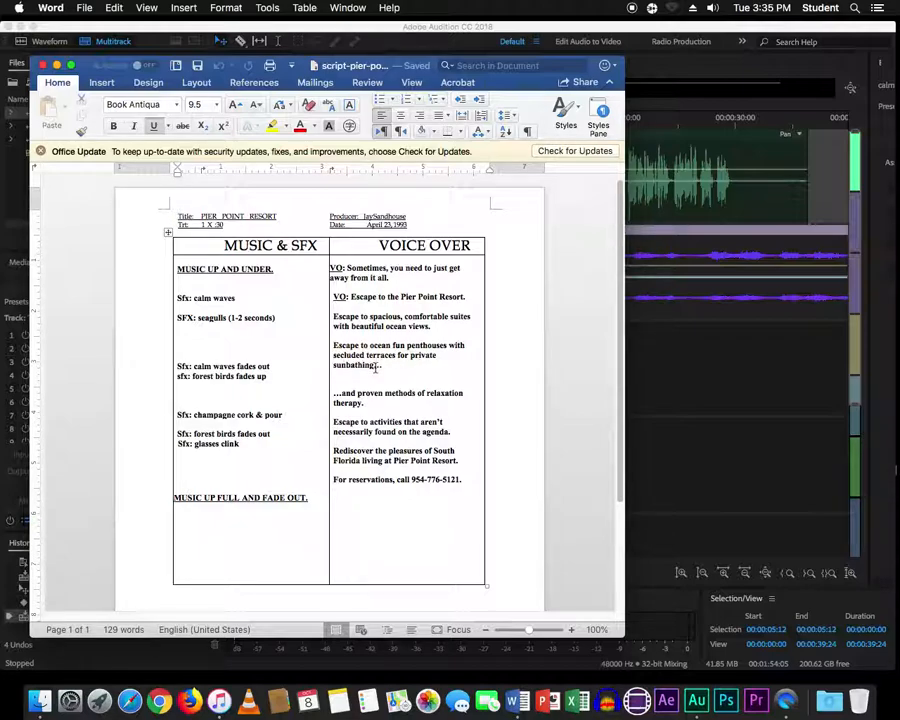
{"action": "key", "text": "super+Tab"}
{"action": "key", "text": "space"}
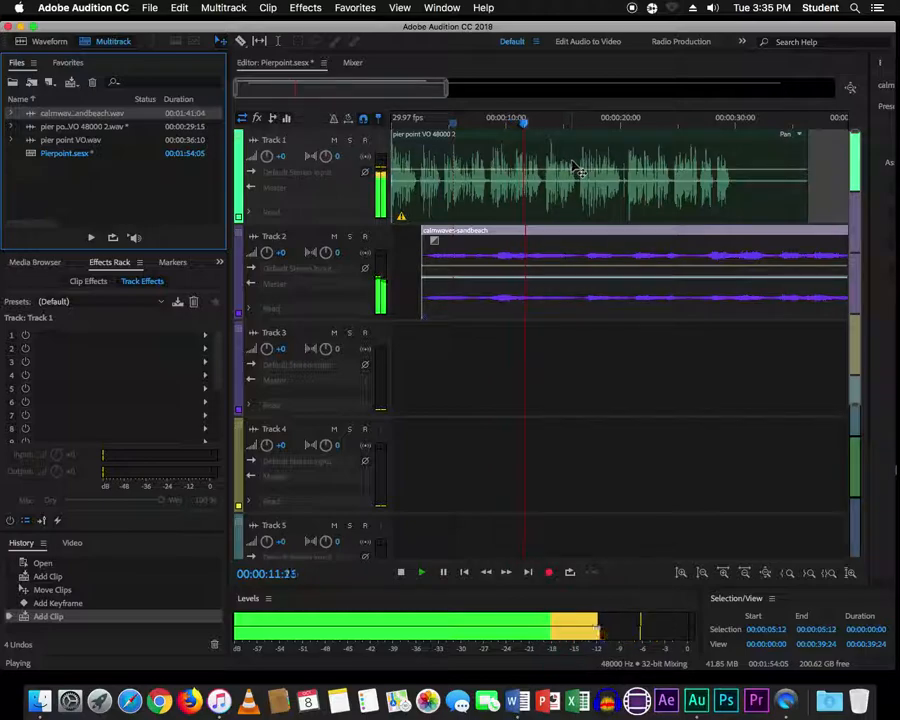
{"action": "key", "text": "space"}
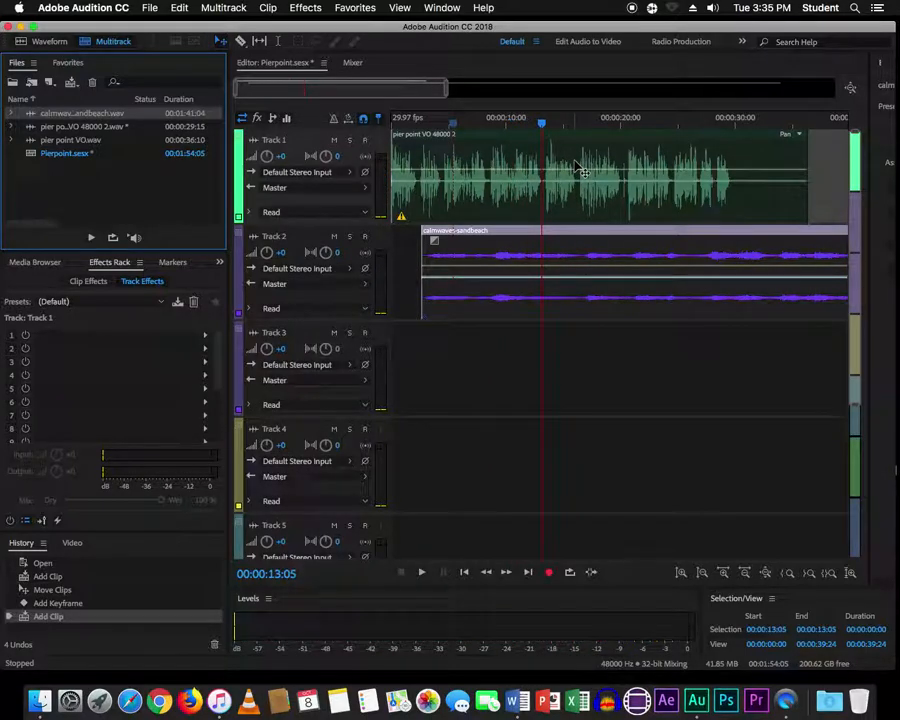
{"action": "scroll", "coordinate": [578, 165], "scroll_direction": "down", "scroll_amount": 3}
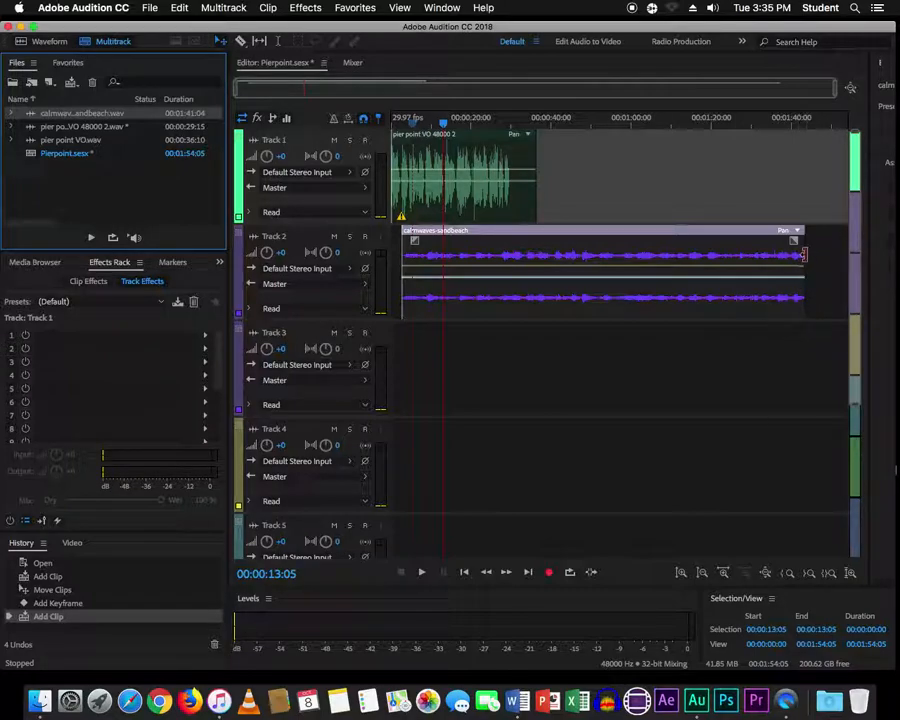
- Trim the calmwaves clip to end near 13:05, add a linear fade-out, and save Pierpoint.sesx
{"action": "left_click_drag", "start_coordinate": [804, 255], "coordinate": [443, 262]}
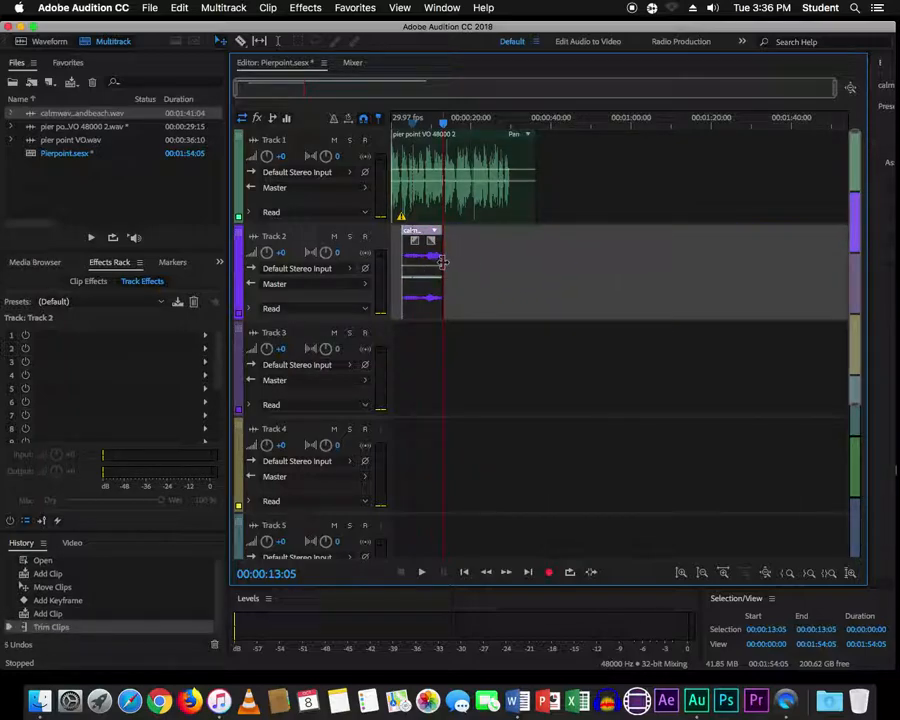
{"action": "scroll", "coordinate": [443, 262], "scroll_direction": "up", "scroll_amount": 3}
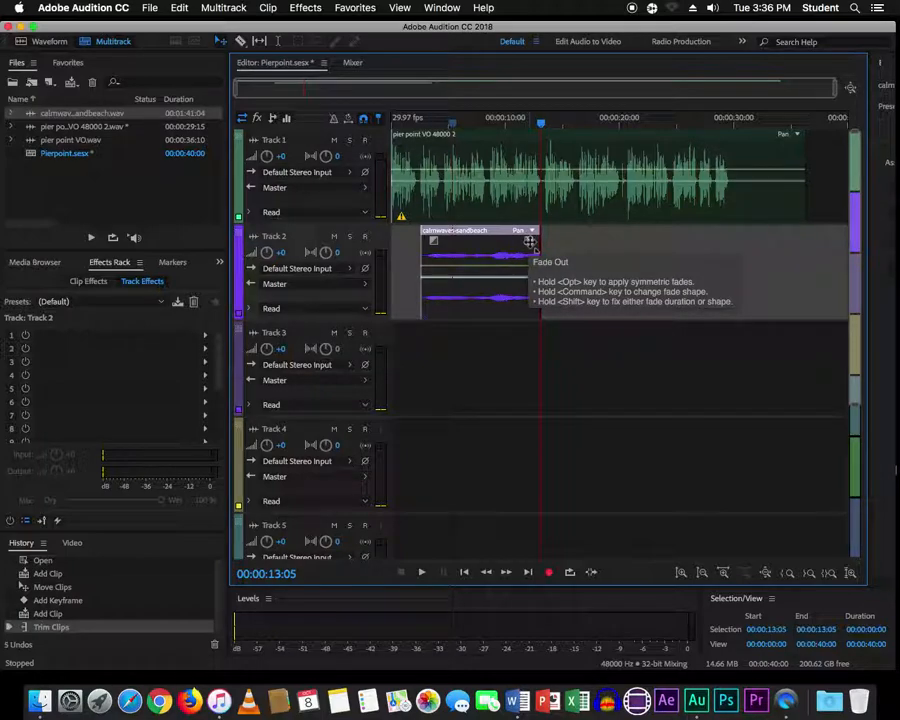
{"action": "left_click_drag", "start_coordinate": [529, 241], "coordinate": [511, 242]}
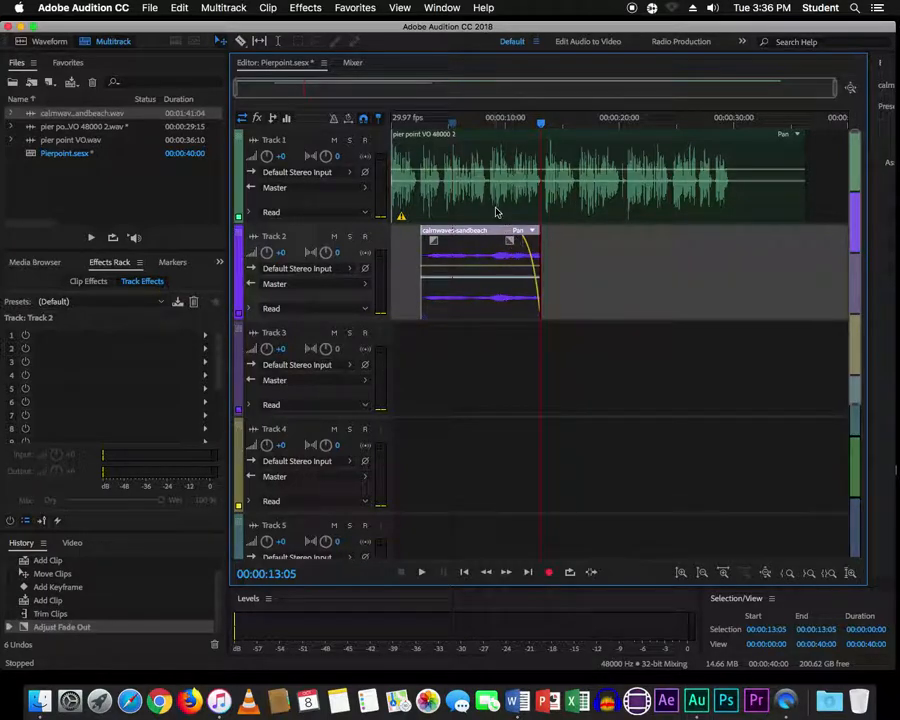
{"action": "key", "text": "super+s"}
{"action": "left_click", "coordinate": [589, 373]}
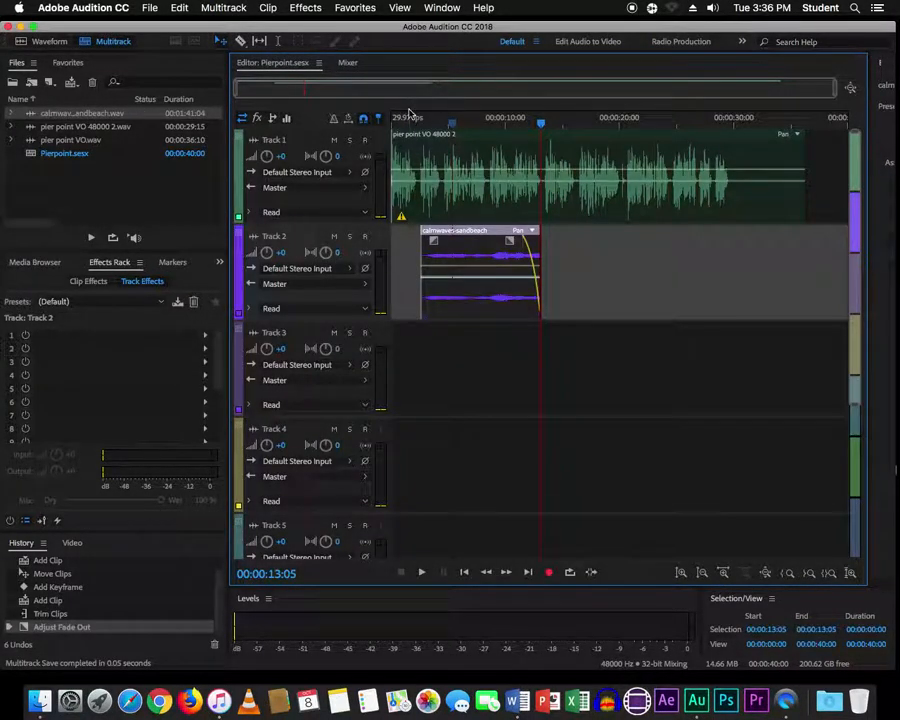
- Lower Track 2's ambience to about -5 dB, check it in playback, and save the session
{"action": "left_click", "coordinate": [408, 117]}
{"action": "key", "text": "space"}
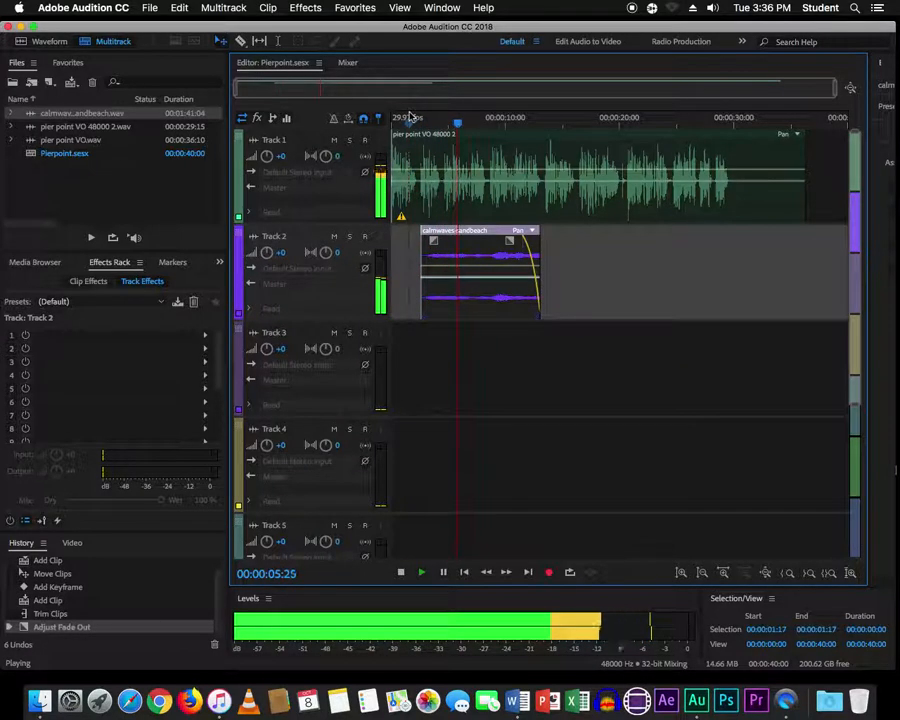
{"action": "key", "text": "space"}
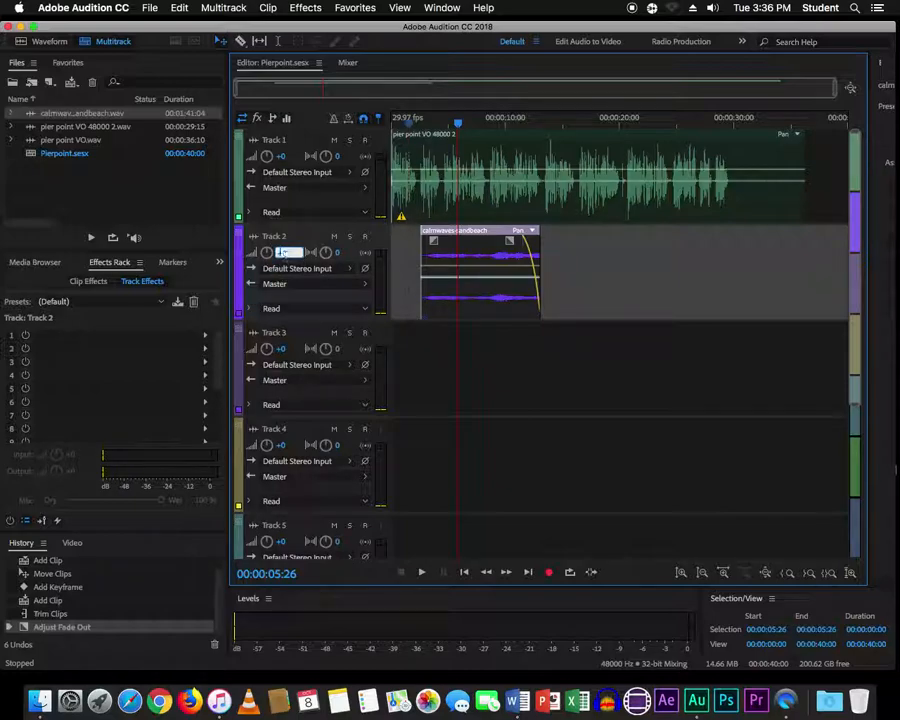
{"action": "key", "text": "Return"}
{"action": "key", "text": "space"}
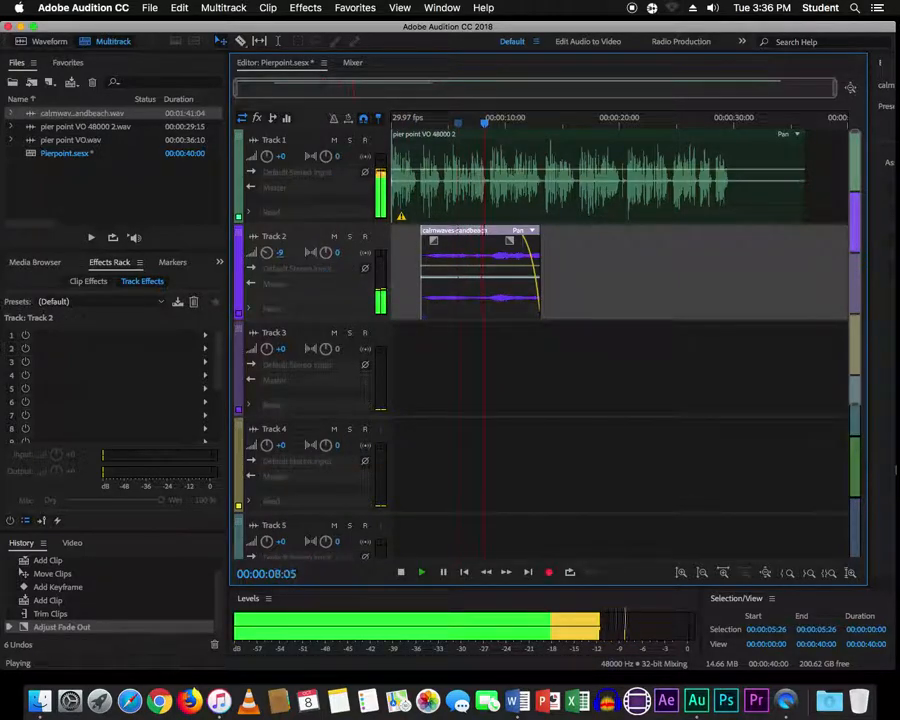
{"action": "key", "text": "space"}
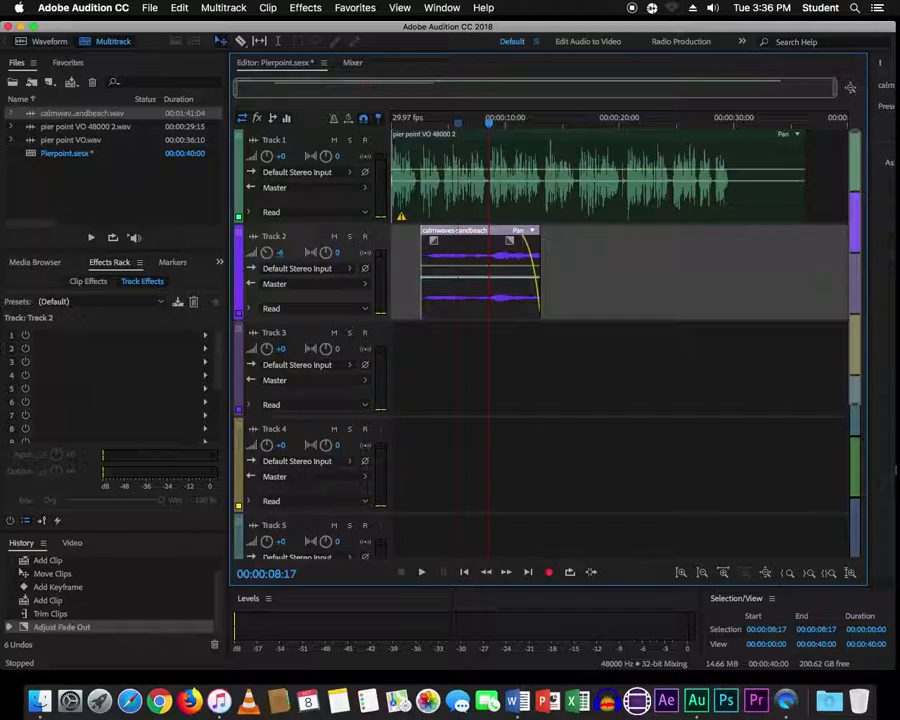
{"action": "left_click", "coordinate": [409, 123]}
{"action": "key", "text": "space"}
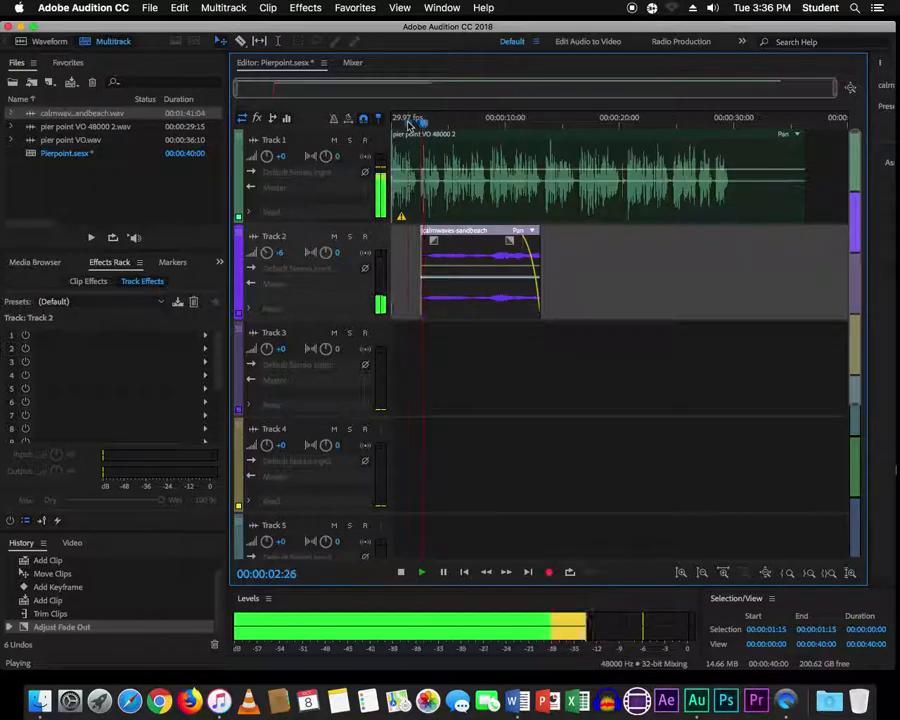
{"action": "key", "text": "space"}
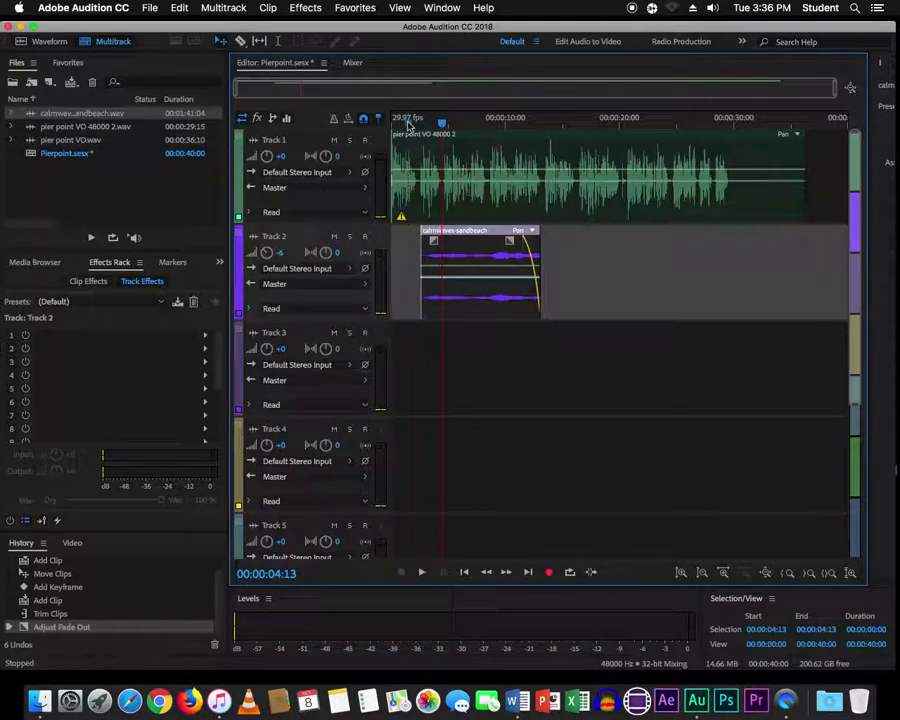
{"action": "key", "text": "super+s"}
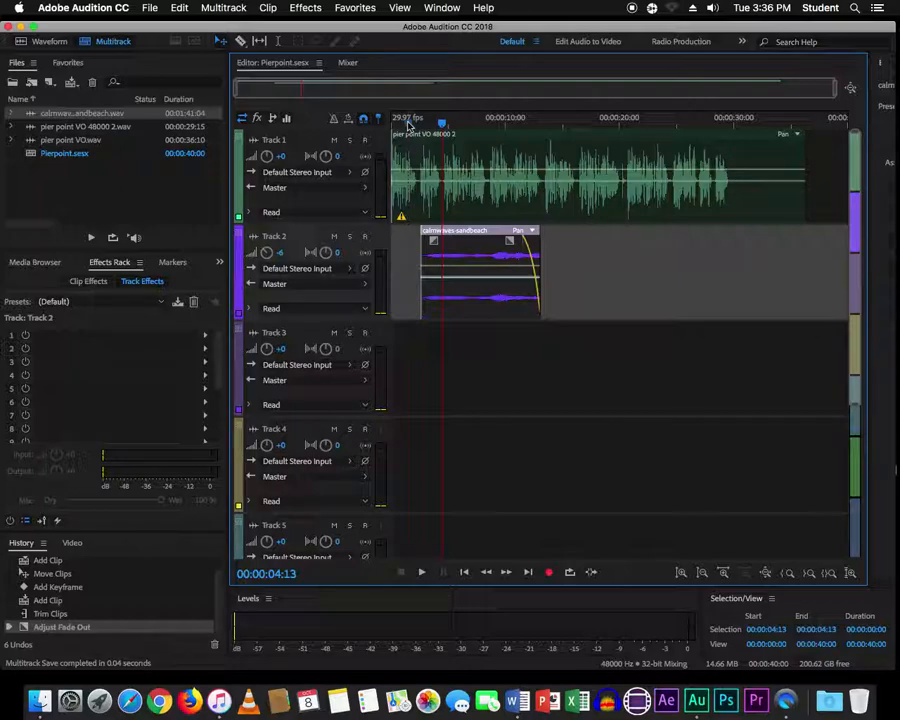
{"action": "key", "text": "super+Tab"}
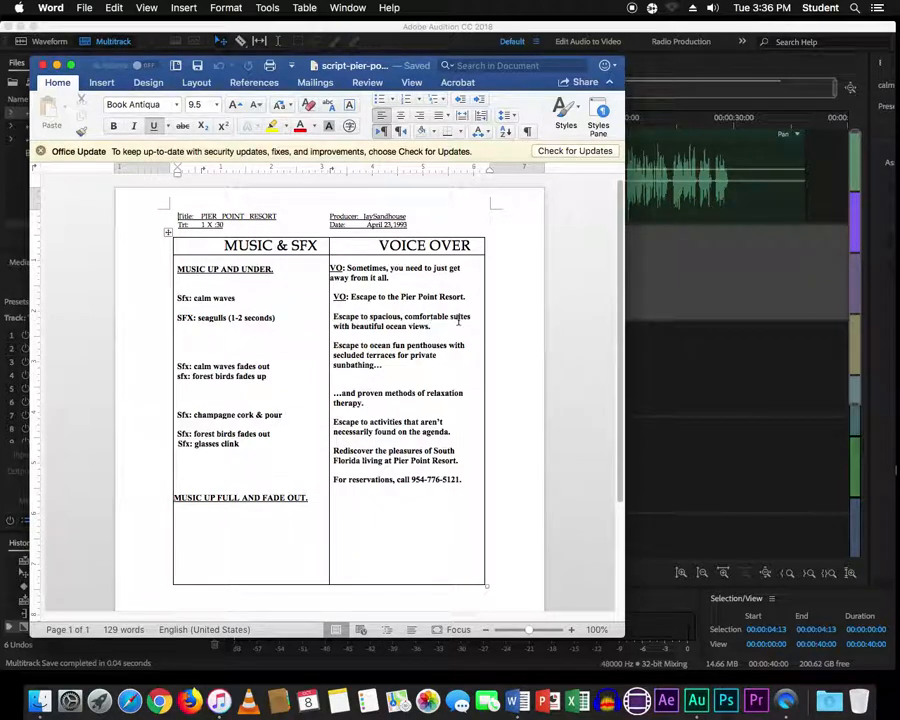
{"action": "key", "text": "super+Tab"}
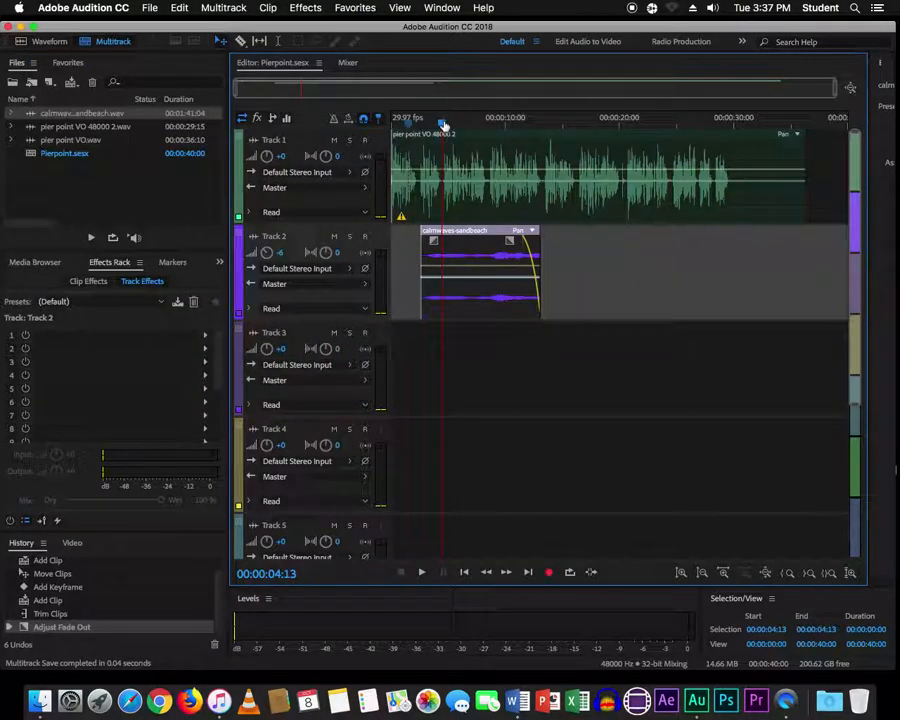
{"action": "left_click_drag", "start_coordinate": [443, 122], "coordinate": [395, 123]}
{"action": "key", "text": "space"}
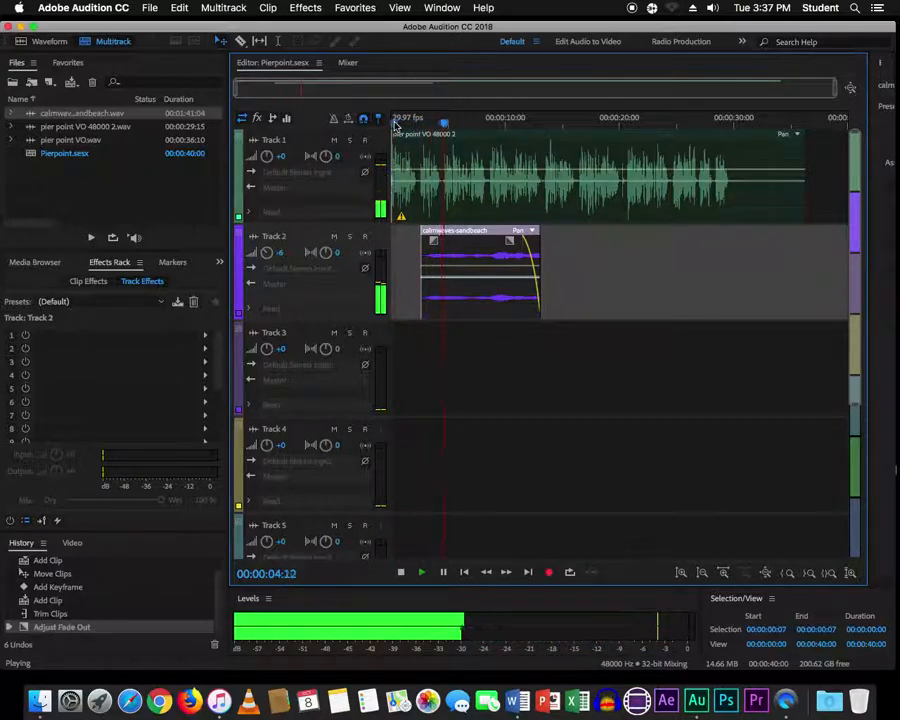
{"action": "key", "text": "space"}
{"action": "left_click_drag", "start_coordinate": [462, 127], "coordinate": [443, 129]}
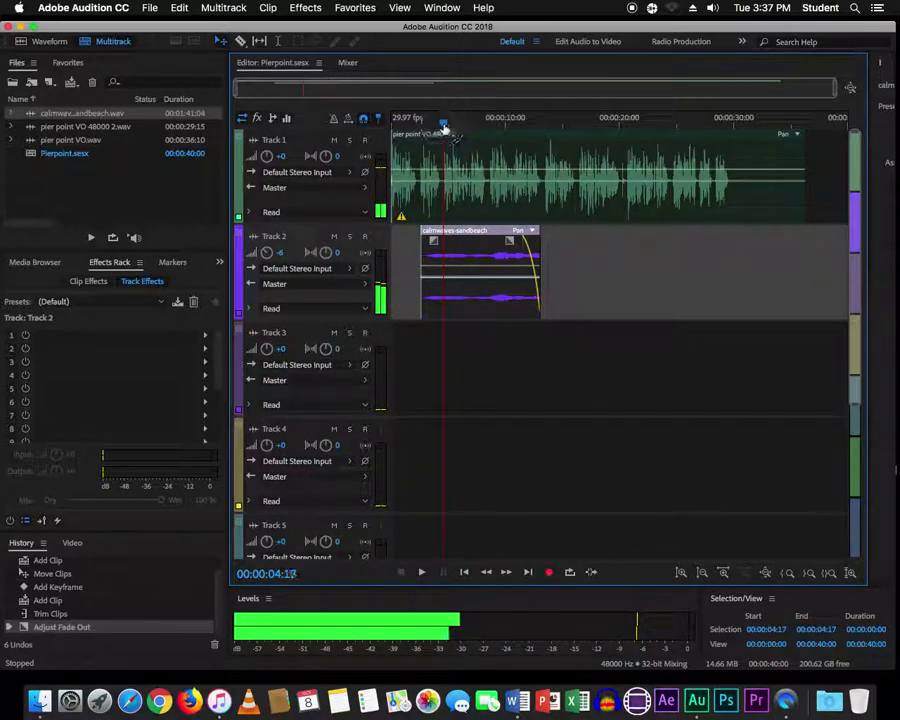
- Import seagulls-2.mp3 and place it on Track 3, converting it to the session rate
{"action": "right_click", "coordinate": [50, 179]}
{"action": "mouse_move", "coordinate": [70, 189]}
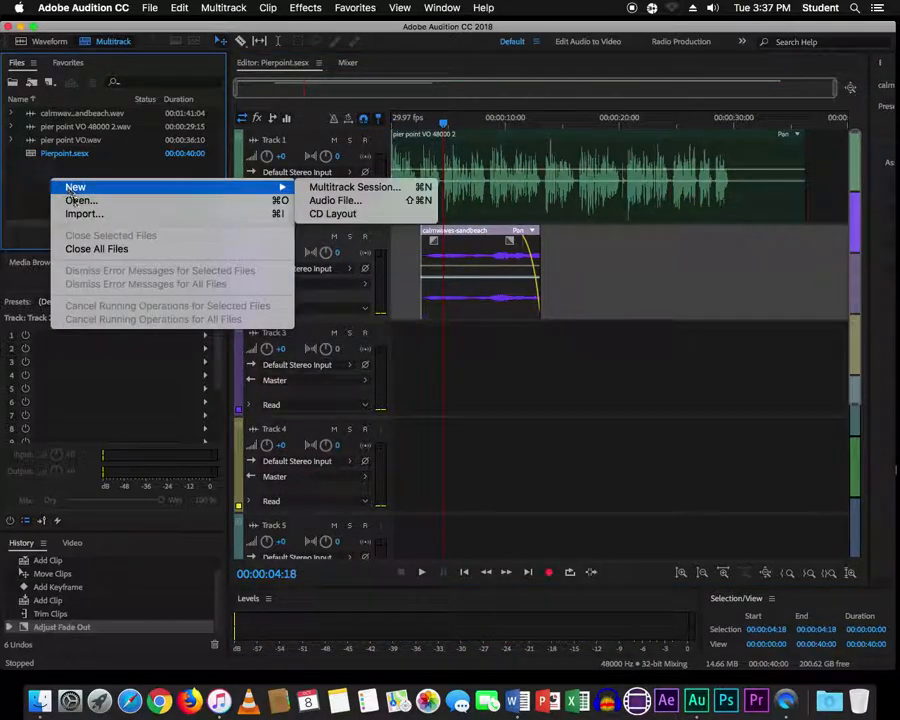
{"action": "left_click", "coordinate": [85, 213]}
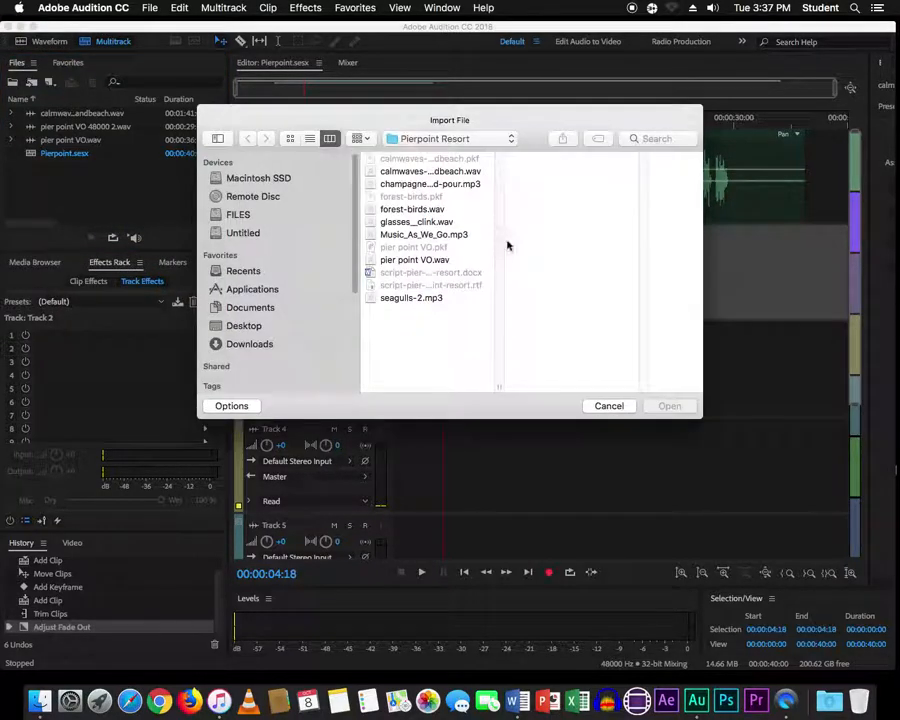
{"action": "left_click", "coordinate": [404, 299]}
{"action": "double_click", "coordinate": [404, 300]}
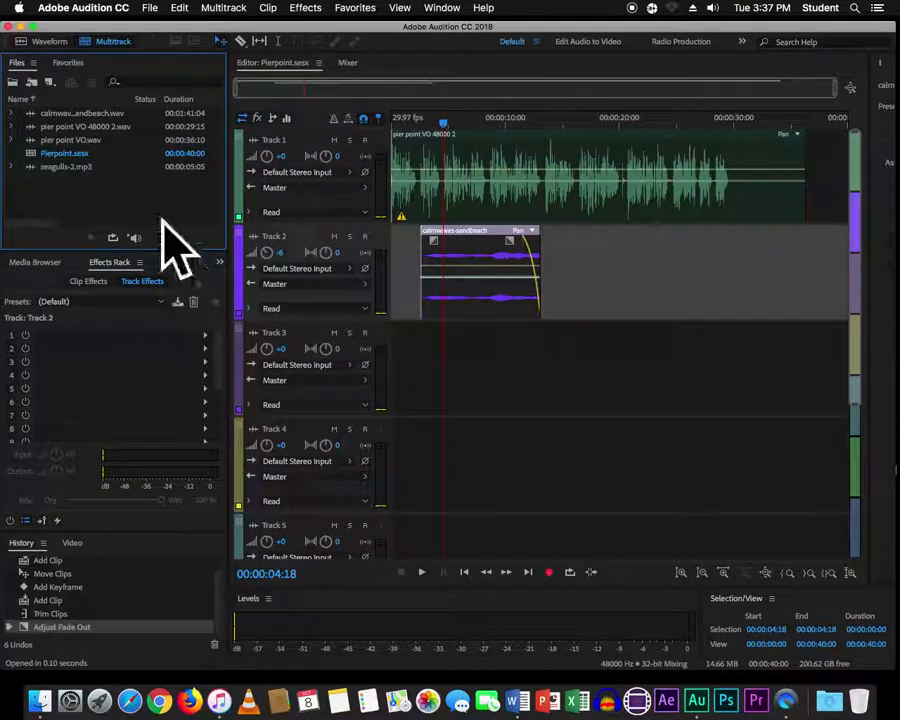
{"action": "left_click_drag", "start_coordinate": [40, 170], "coordinate": [450, 385]}
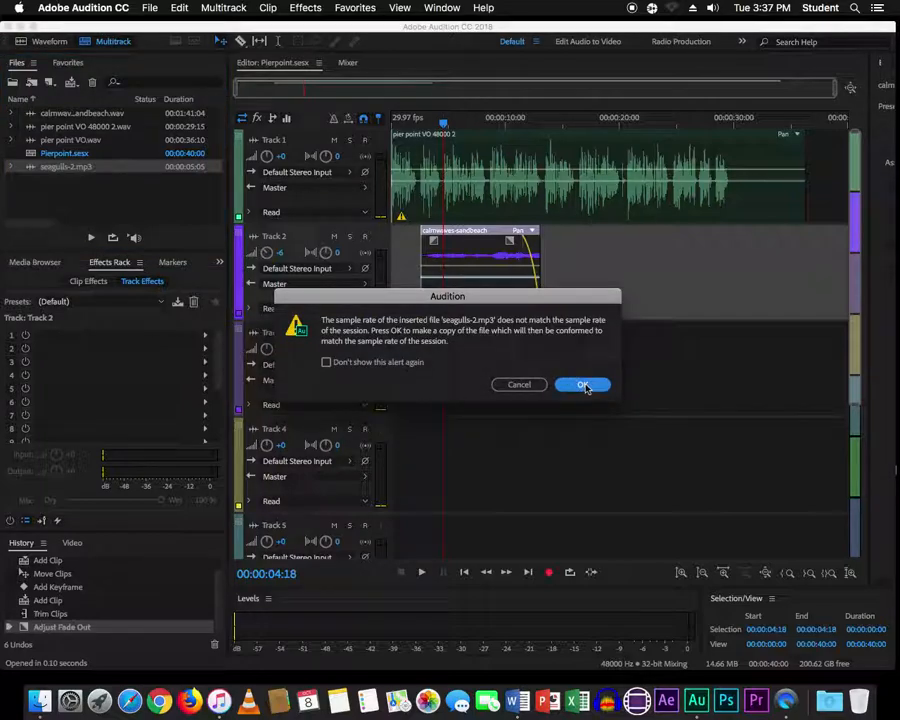
{"action": "left_click", "coordinate": [585, 386]}
- Boost Track 3's volume to +6 dB and play the mix to hear the seagulls
{"action": "left_click_drag", "start_coordinate": [443, 119], "coordinate": [431, 125]}
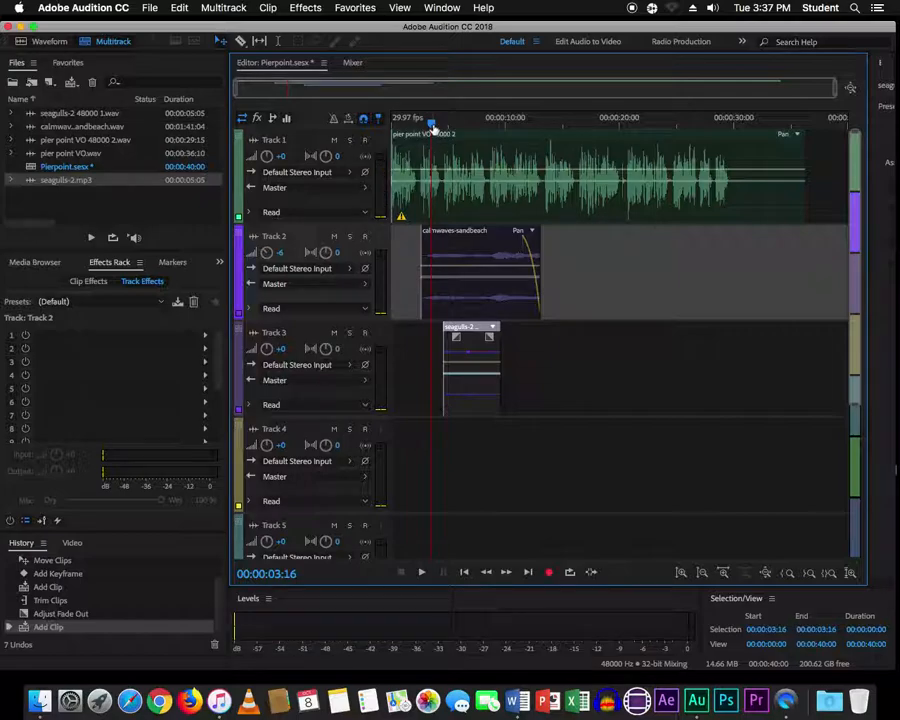
{"action": "key", "text": "space"}
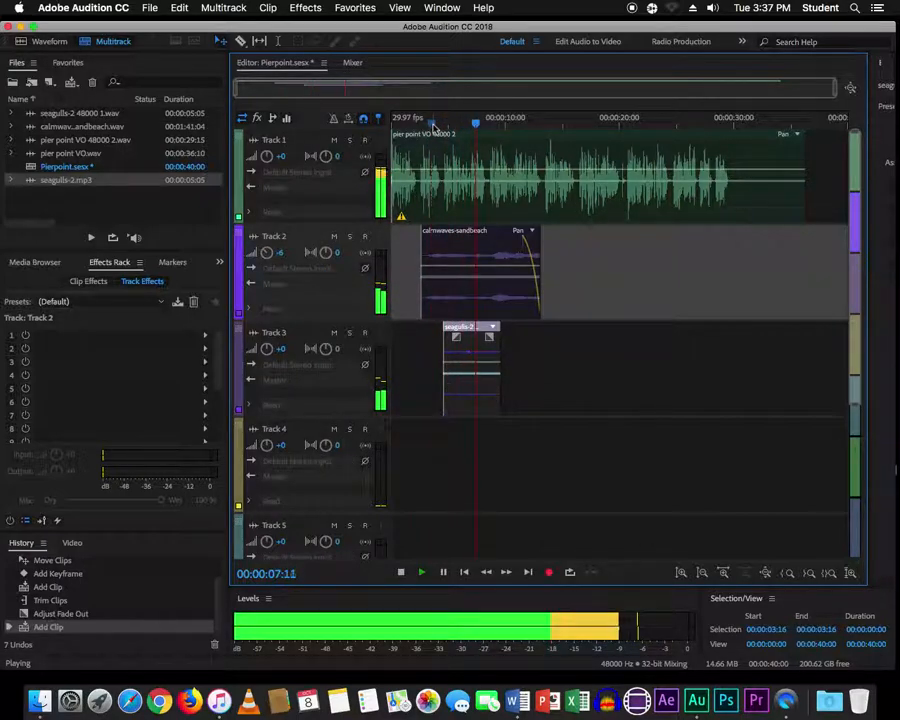
{"action": "key", "text": "space"}
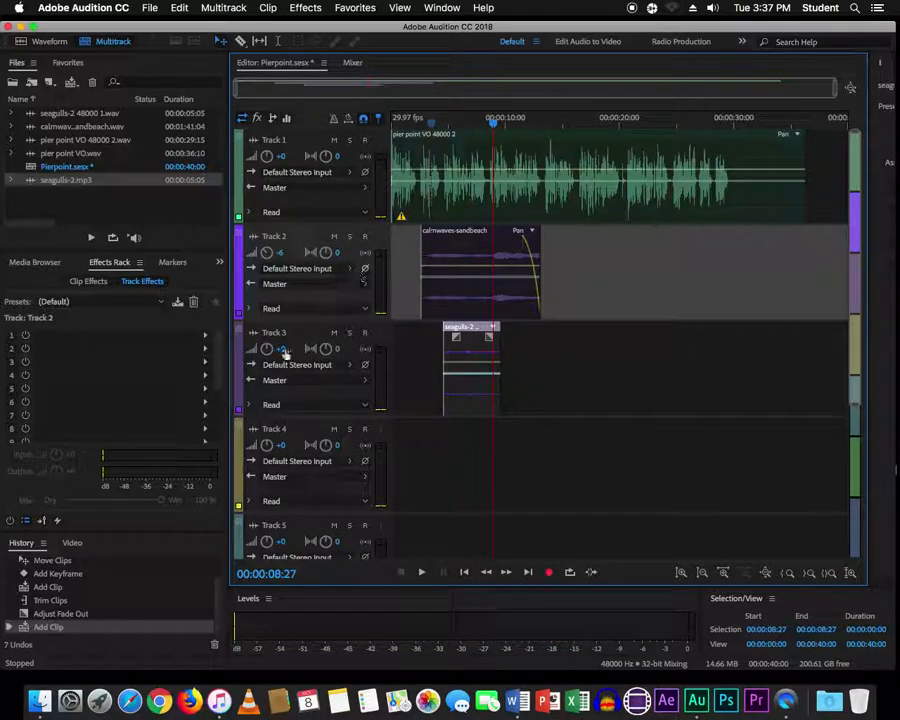
{"action": "left_click", "coordinate": [282, 350]}
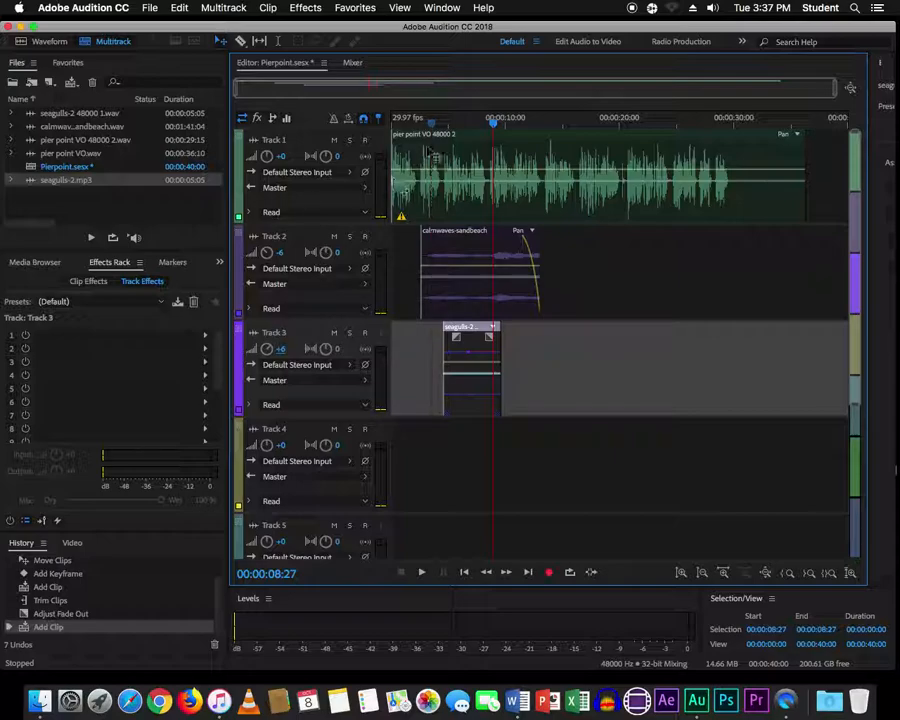
{"action": "left_click", "coordinate": [415, 121]}
{"action": "key", "text": "space"}
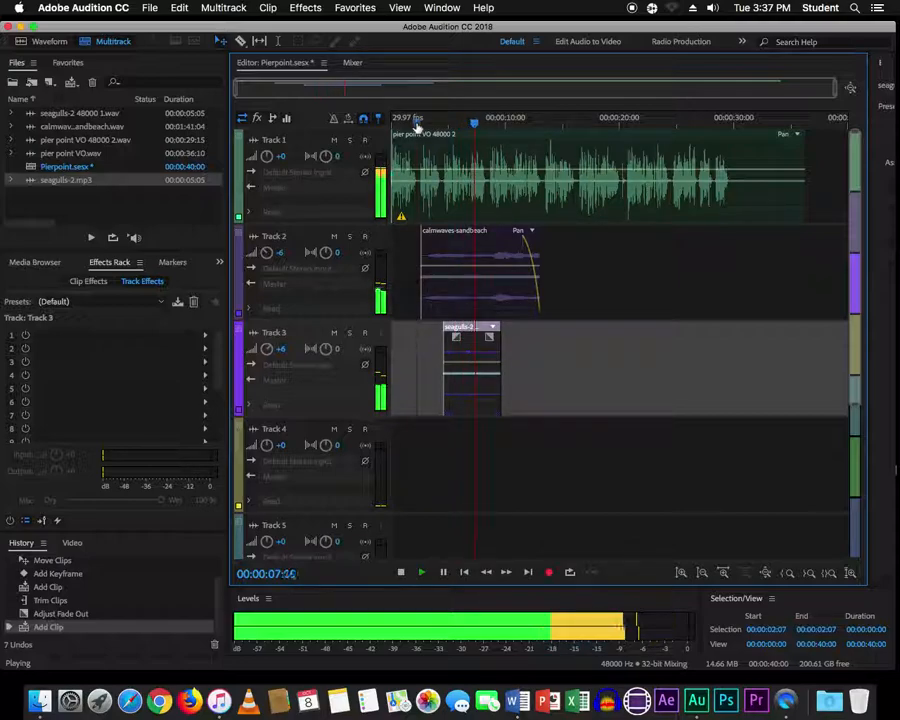
{"action": "key", "text": "space"}
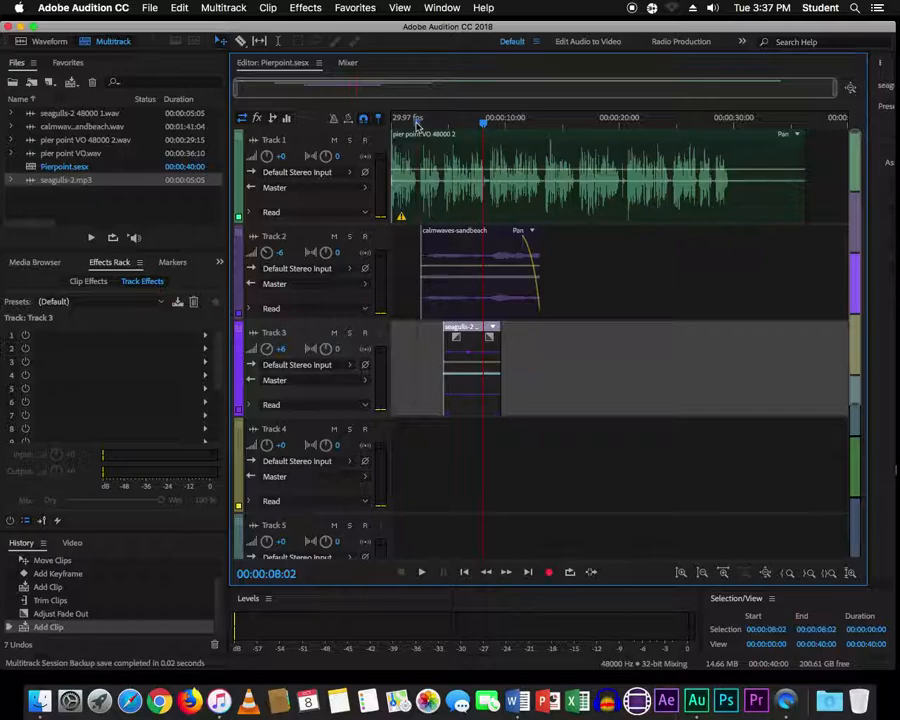
{"action": "key", "text": "super+Tab"}
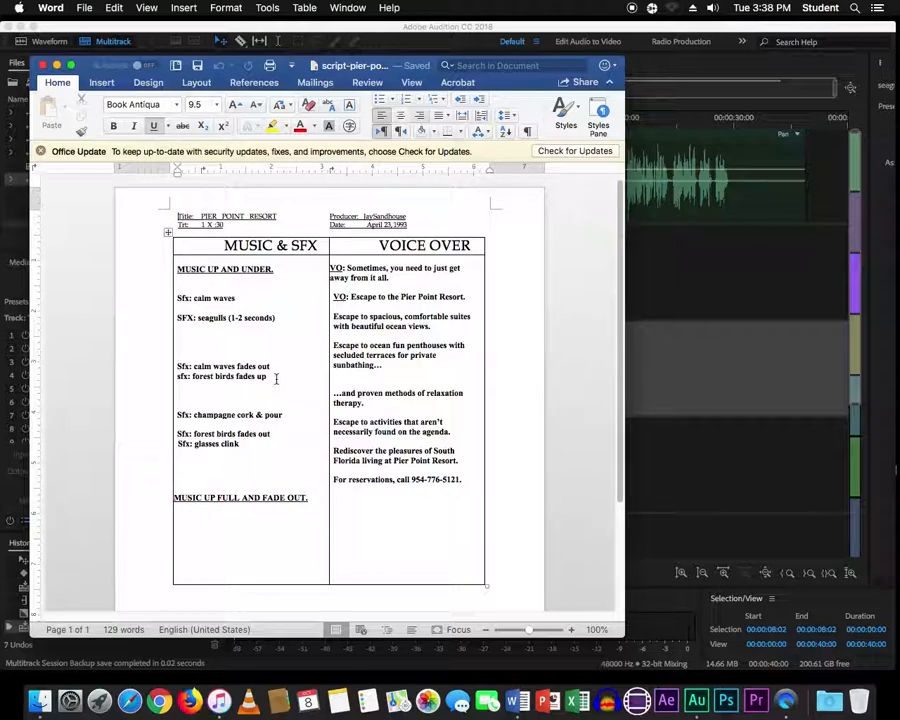
{"action": "key", "text": "super+Tab"}
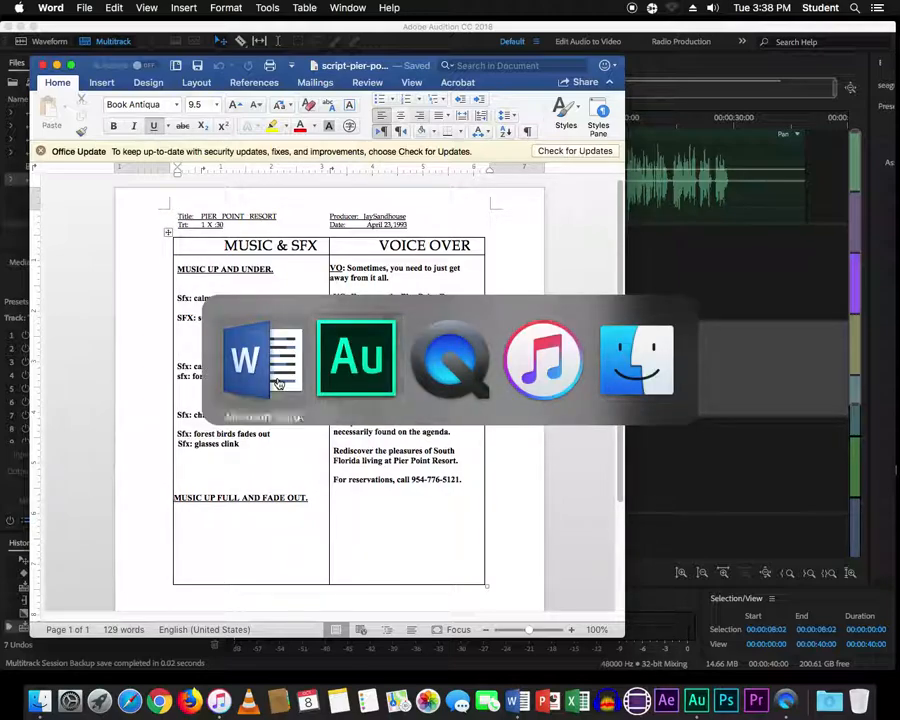
{"action": "key", "text": "super+Tab"}
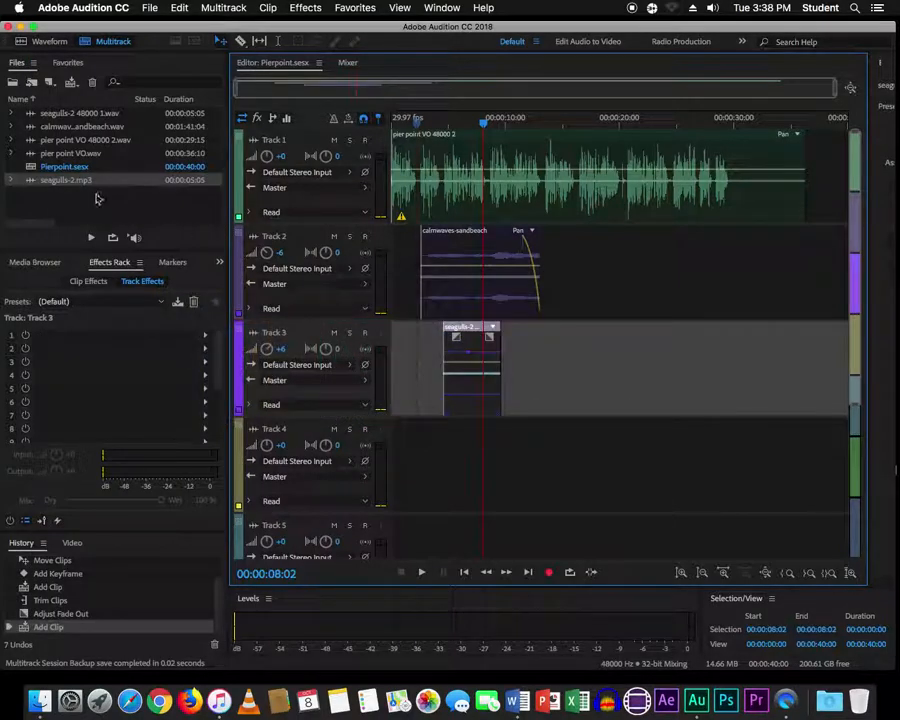
- Import forest-birds.wav into the Files panel
{"action": "right_click", "coordinate": [97, 198]}
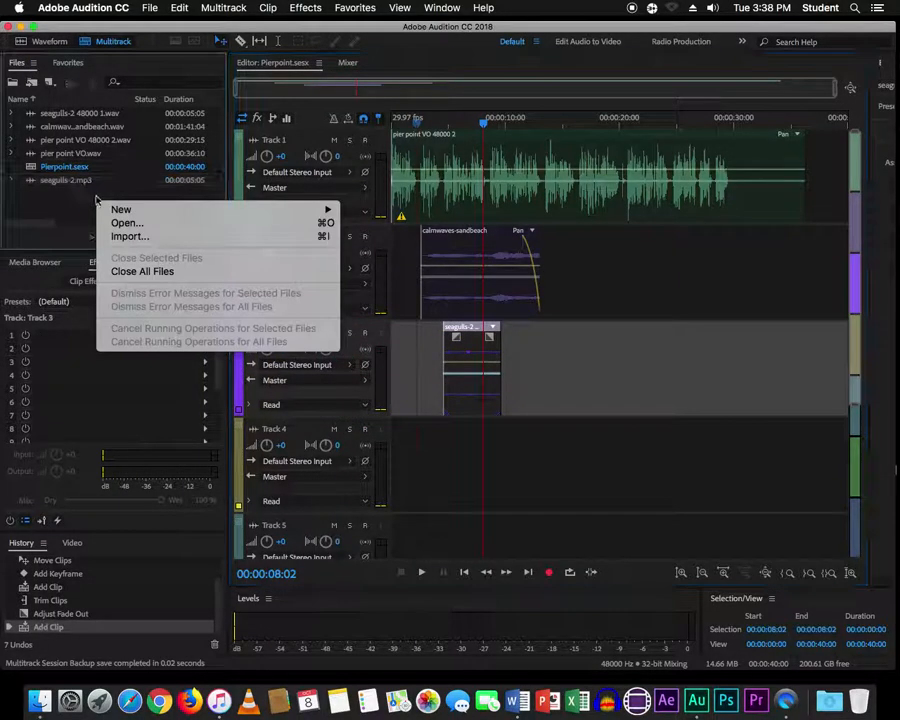
{"action": "left_click", "coordinate": [120, 236]}
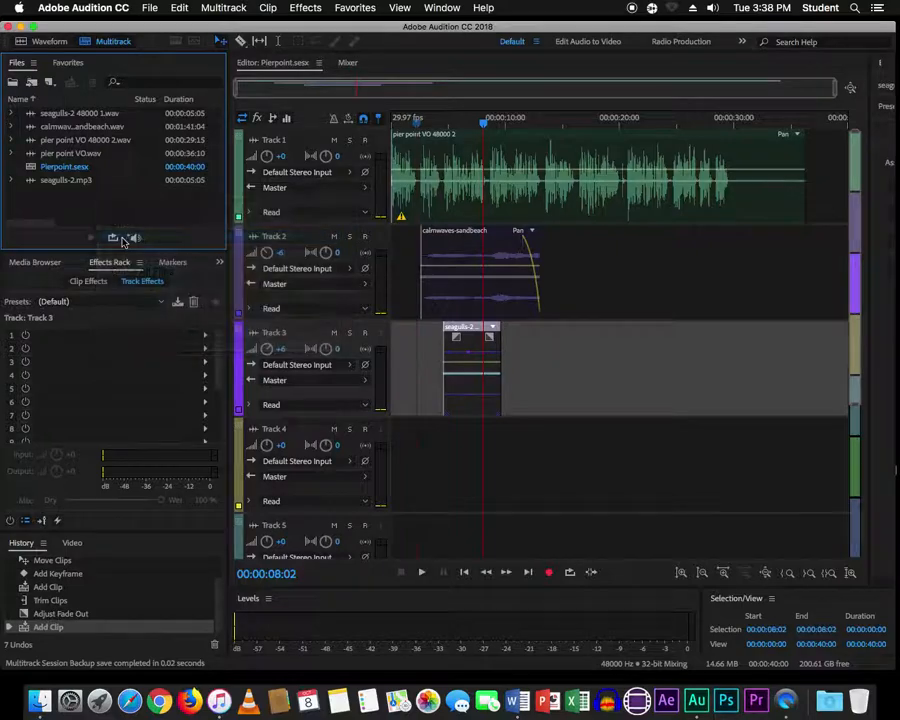
{"action": "left_click", "coordinate": [419, 210]}
{"action": "left_click", "coordinate": [668, 406]}
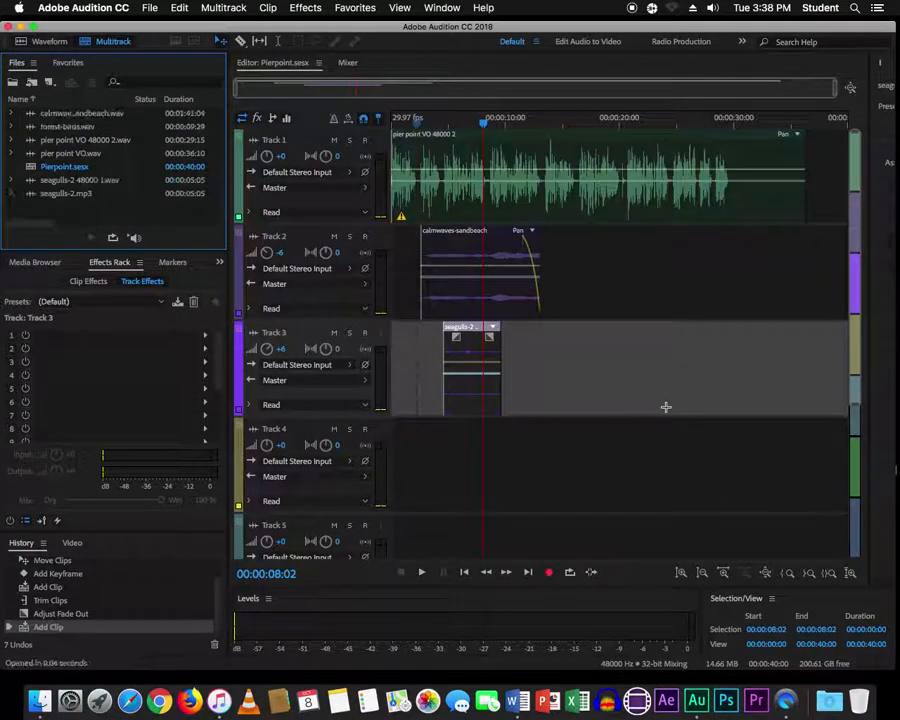
- Place forest-birds on Track 4 near 11 seconds at the session sample rate, then play it
{"action": "left_click_drag", "start_coordinate": [485, 123], "coordinate": [524, 124]}
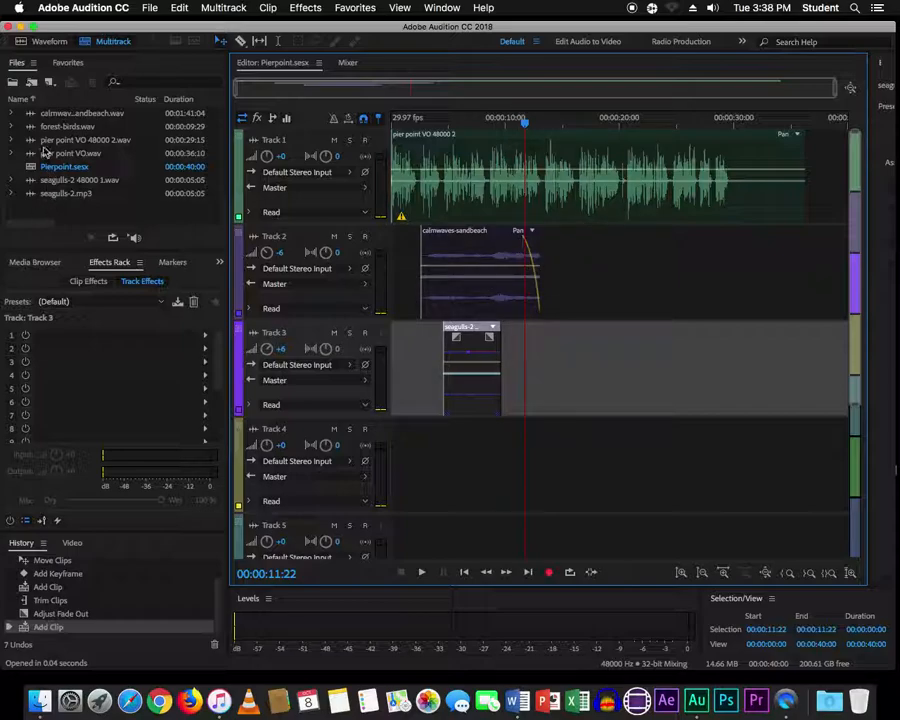
{"action": "left_click_drag", "start_coordinate": [40, 127], "coordinate": [526, 386]}
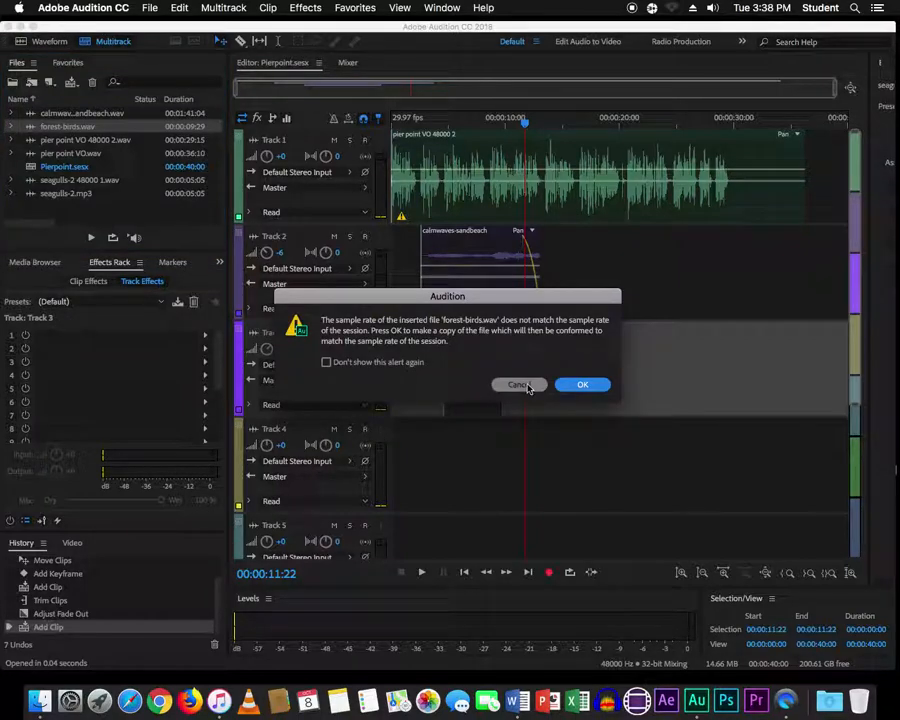
{"action": "left_click", "coordinate": [578, 385]}
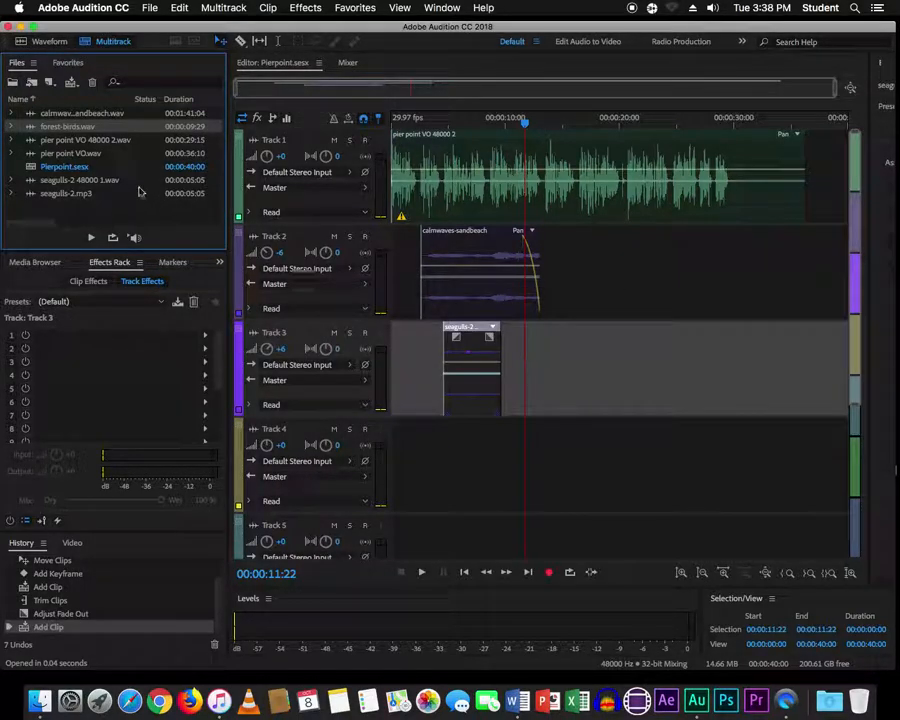
{"action": "left_click_drag", "start_coordinate": [44, 128], "coordinate": [536, 456]}
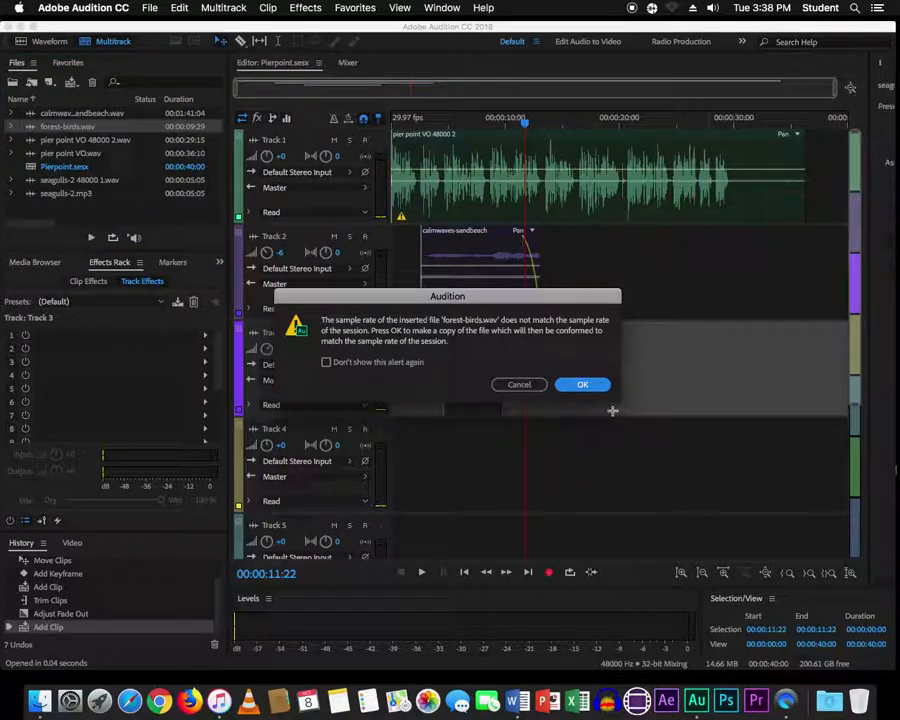
{"action": "left_click", "coordinate": [590, 390]}
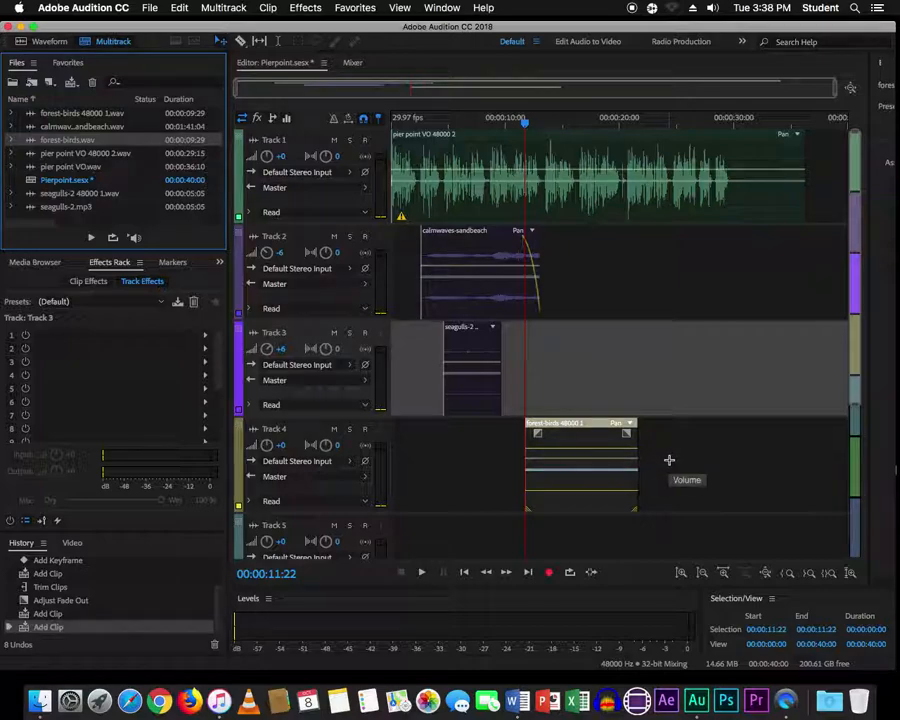
{"action": "key", "text": "space"}
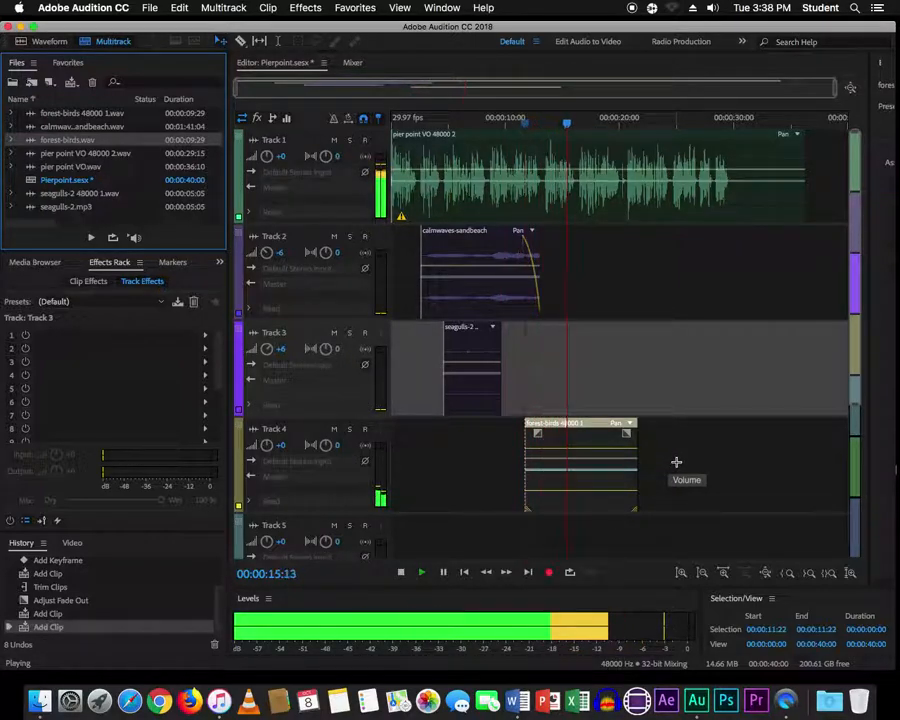
{"action": "key", "text": "space"}
- Trim the forest-birds clip's start, shift it to about 12 seconds, and save Pierpoint.sesx
{"action": "left_click_drag", "start_coordinate": [578, 127], "coordinate": [557, 123]}
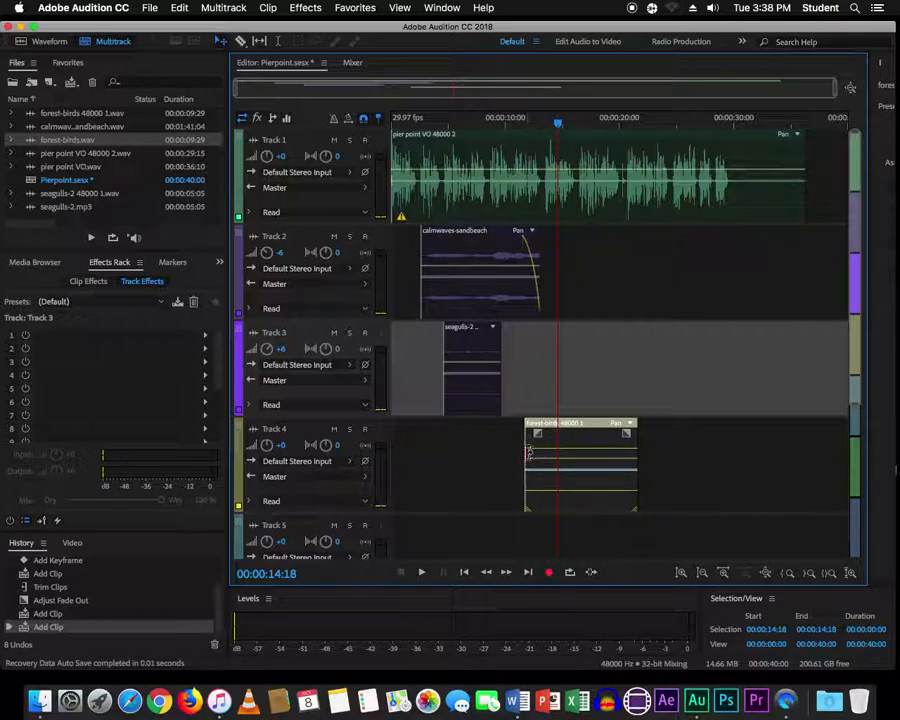
{"action": "left_click_drag", "start_coordinate": [528, 444], "coordinate": [564, 443]}
{"action": "left_click_drag", "start_coordinate": [557, 123], "coordinate": [532, 124]}
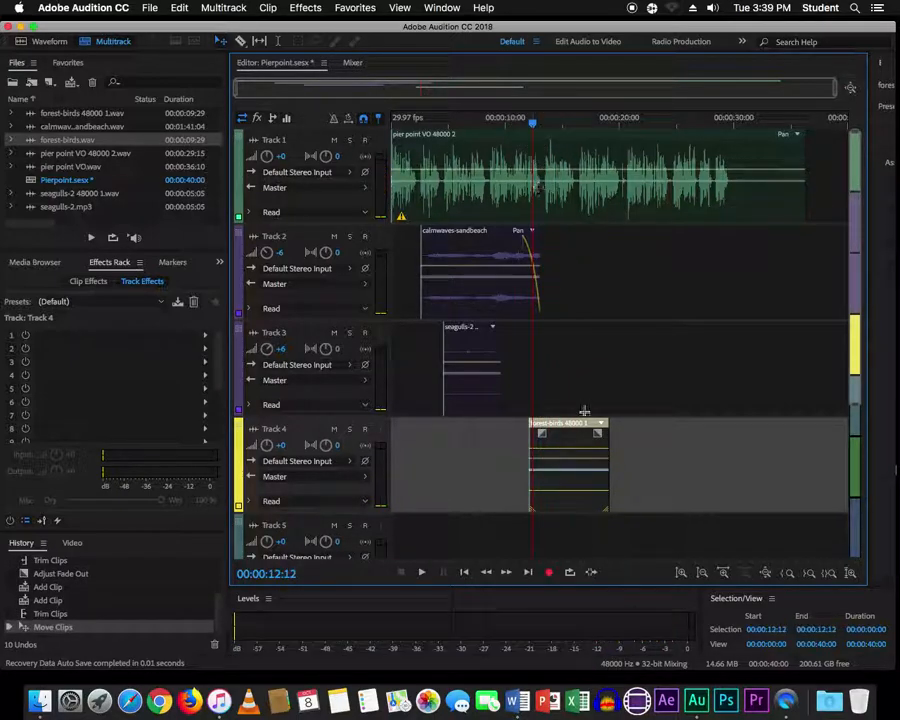
{"action": "left_click_drag", "start_coordinate": [573, 443], "coordinate": [577, 443]}
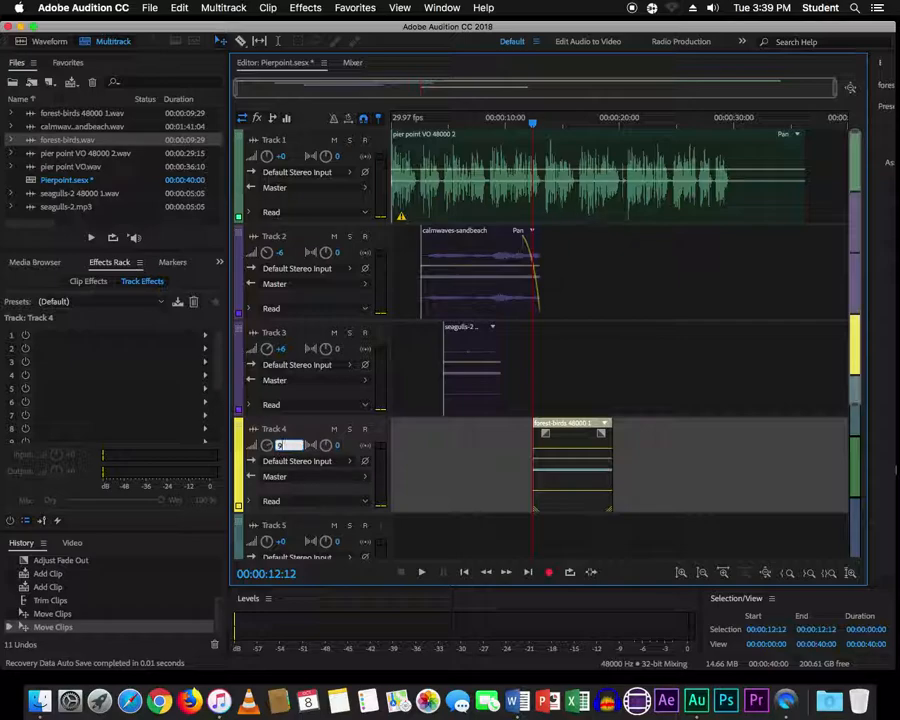
{"action": "key", "text": "super+s"}
- Play the mix from about 6 to 20 seconds, then switch to the Pierpoint script in Word
{"action": "left_click", "coordinate": [463, 118]}
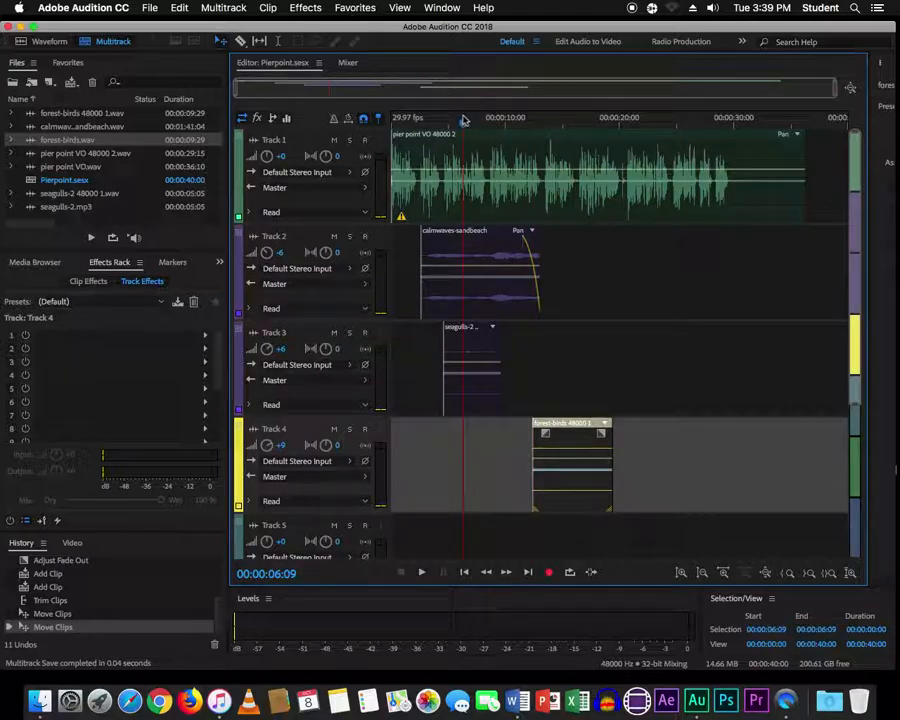
{"action": "key", "text": "space"}
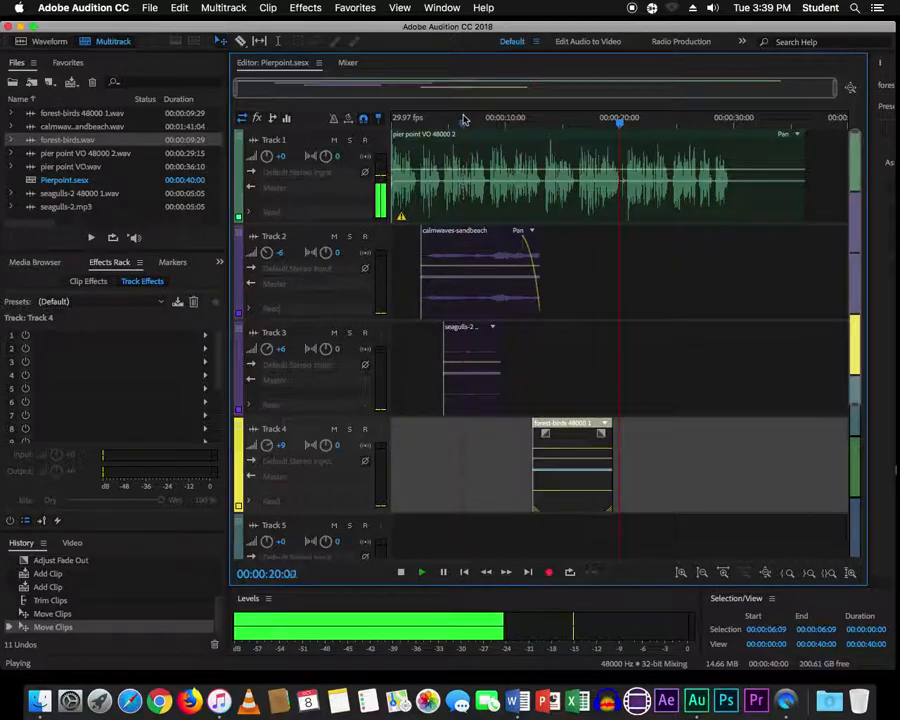
{"action": "key", "text": "space"}
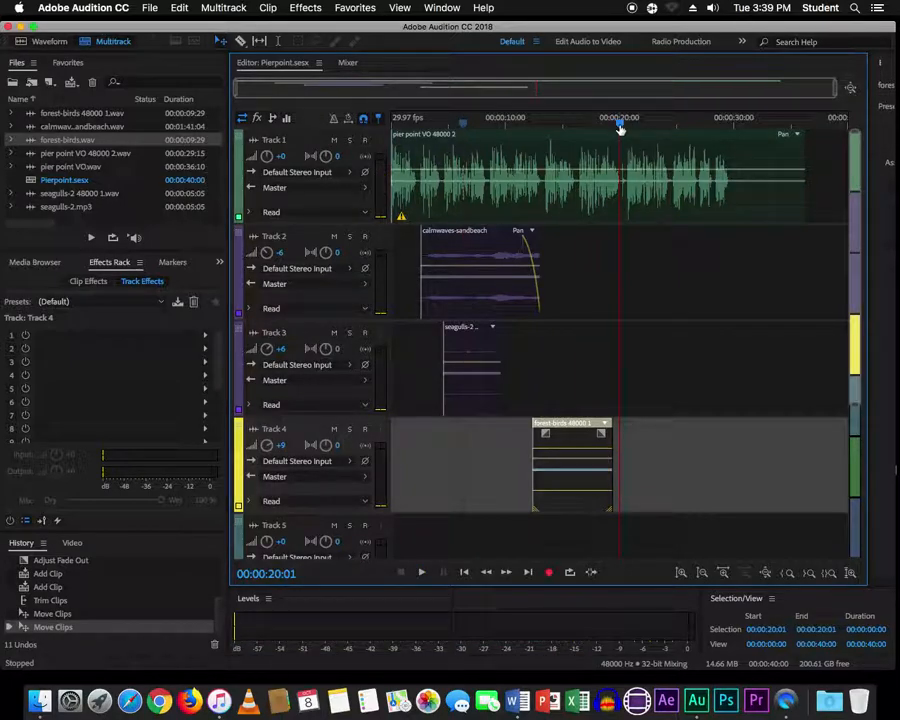
{"action": "key", "text": "super+Tab"}
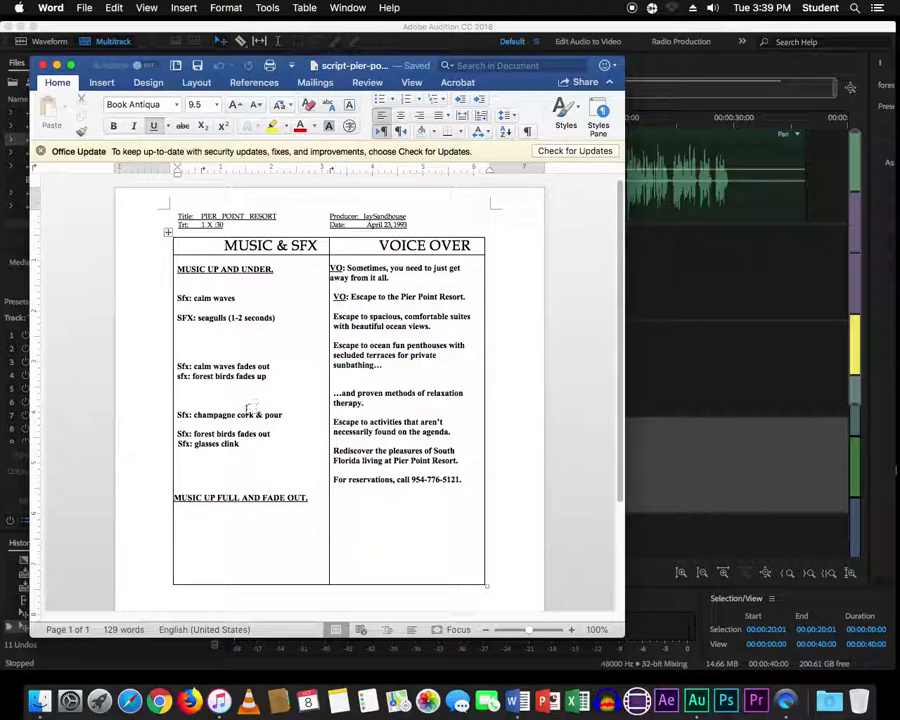
- Note the champagne cork pop-and-pour cue in the script, then return to Audition
{"action": "key", "text": "super+Tab"}
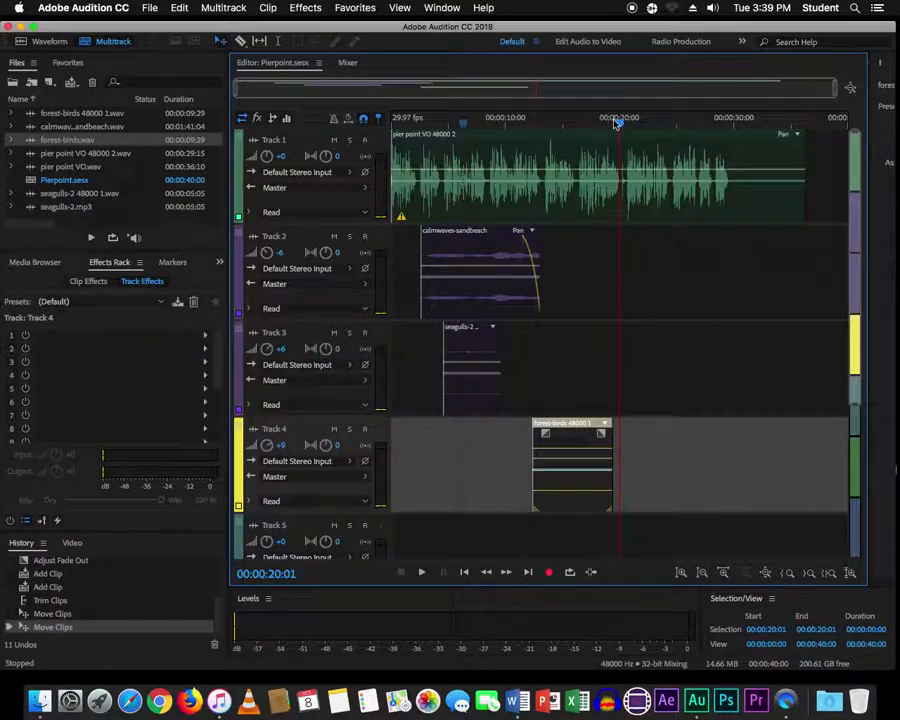
- Preview the forest-birds passage from about 13 s, then shrink track heights so Tracks 1–6 and Master fit
{"action": "left_click", "coordinate": [614, 121]}
{"action": "left_click_drag", "start_coordinate": [614, 121], "coordinate": [543, 124]}
{"action": "key", "text": "space"}
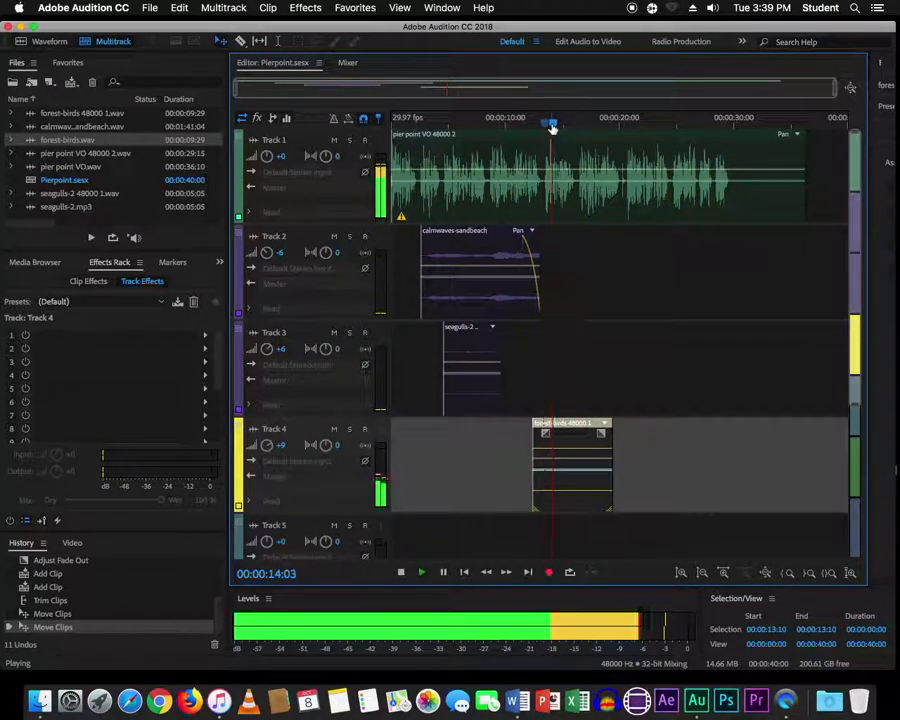
{"action": "key", "text": "space"}
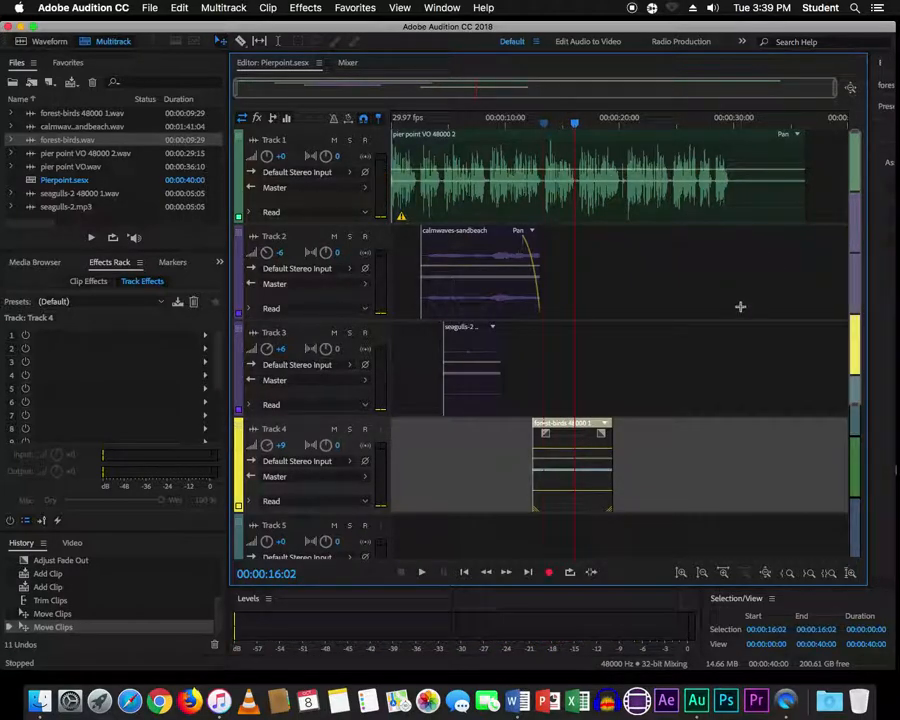
{"action": "left_click", "coordinate": [703, 574]}
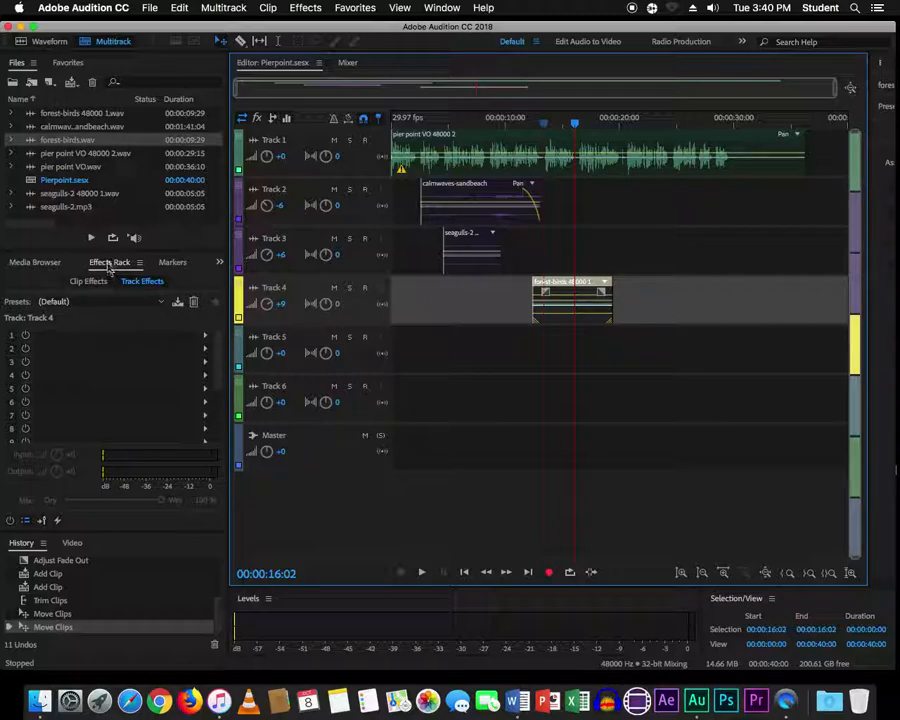
- Import champagne-cork-pop-and-pour.mp3 into the Files panel and drag it onto Track 5
{"action": "left_click_drag", "start_coordinate": [110, 250], "coordinate": [110, 315]}
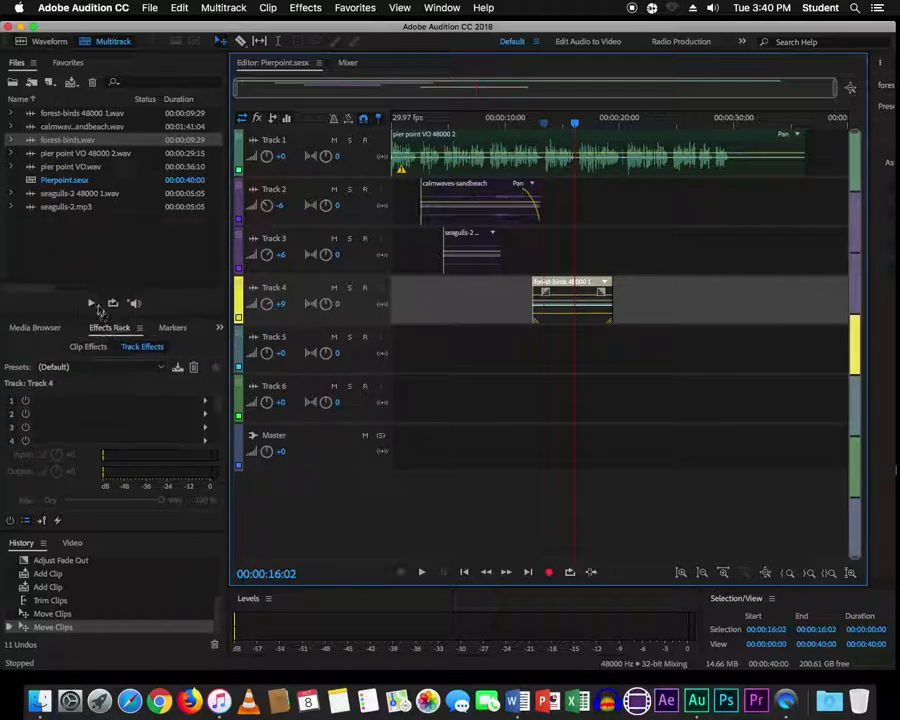
{"action": "right_click", "coordinate": [73, 249]}
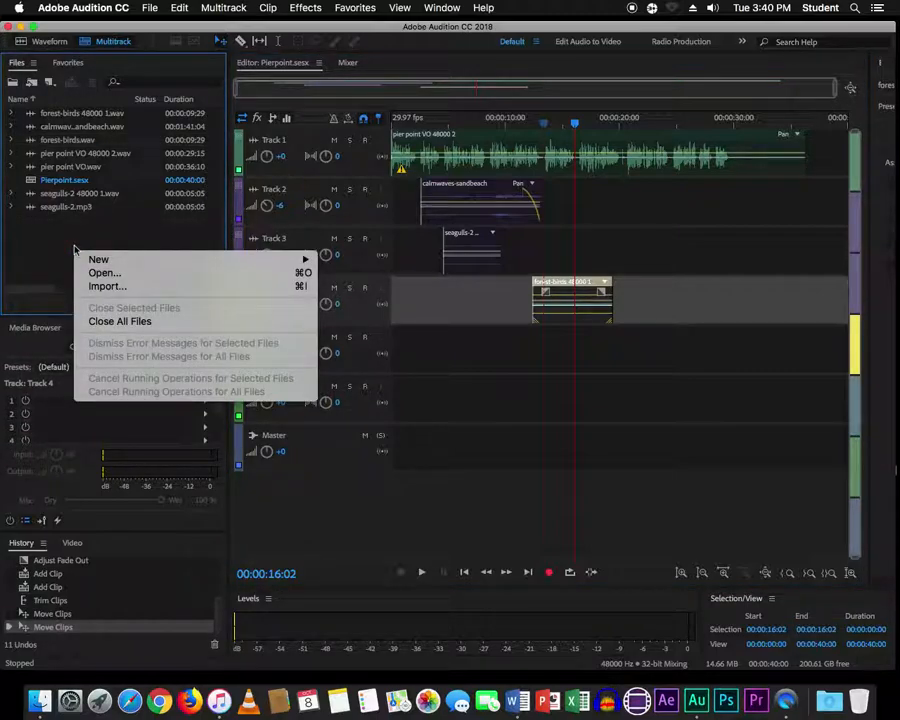
{"action": "left_click", "coordinate": [100, 285]}
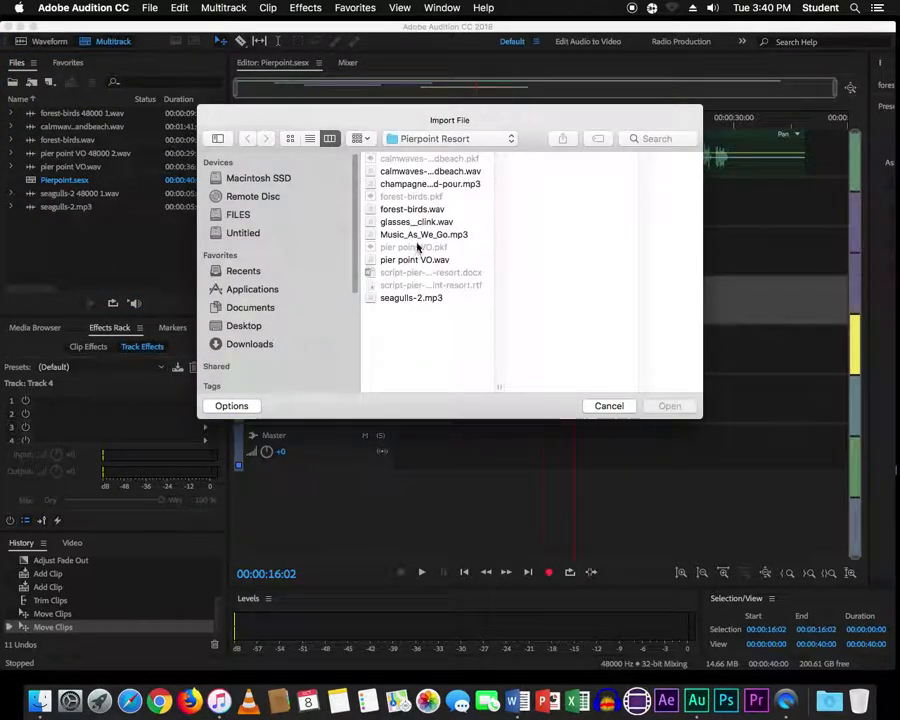
{"action": "left_click", "coordinate": [414, 186]}
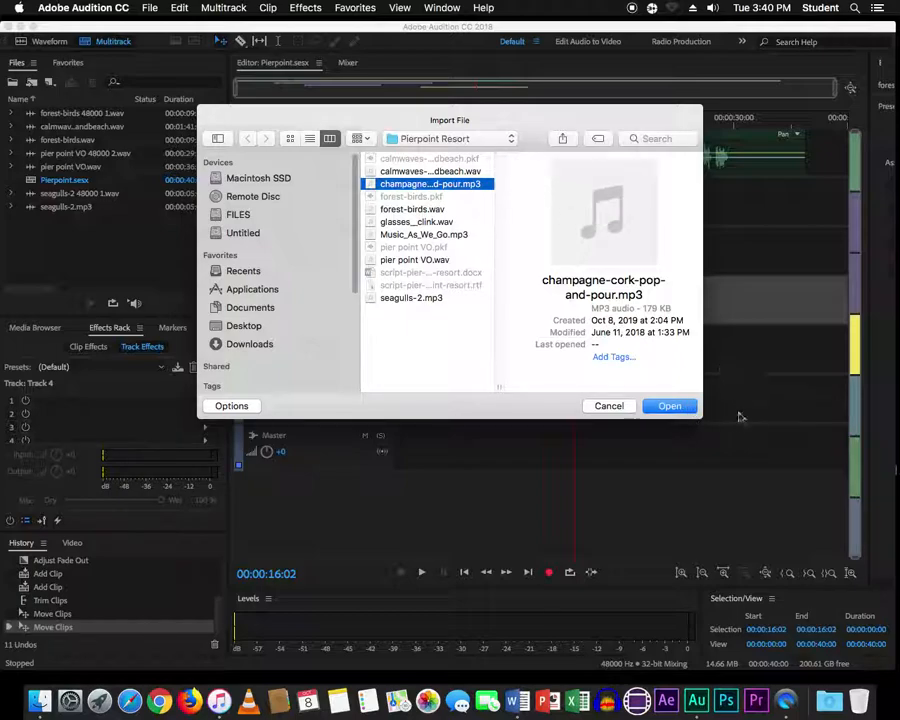
{"action": "left_click", "coordinate": [671, 407]}
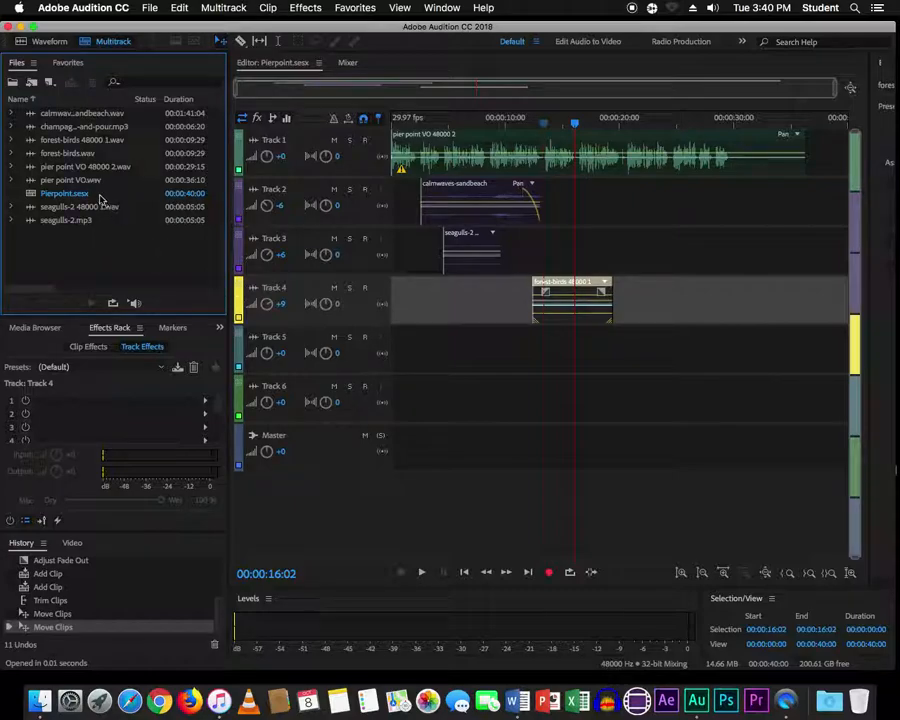
{"action": "left_click_drag", "start_coordinate": [34, 129], "coordinate": [580, 355]}
- Accept the sample-rate conversion, preview the cork clip, and enter a negative volume for Track 5
{"action": "left_click", "coordinate": [585, 386]}
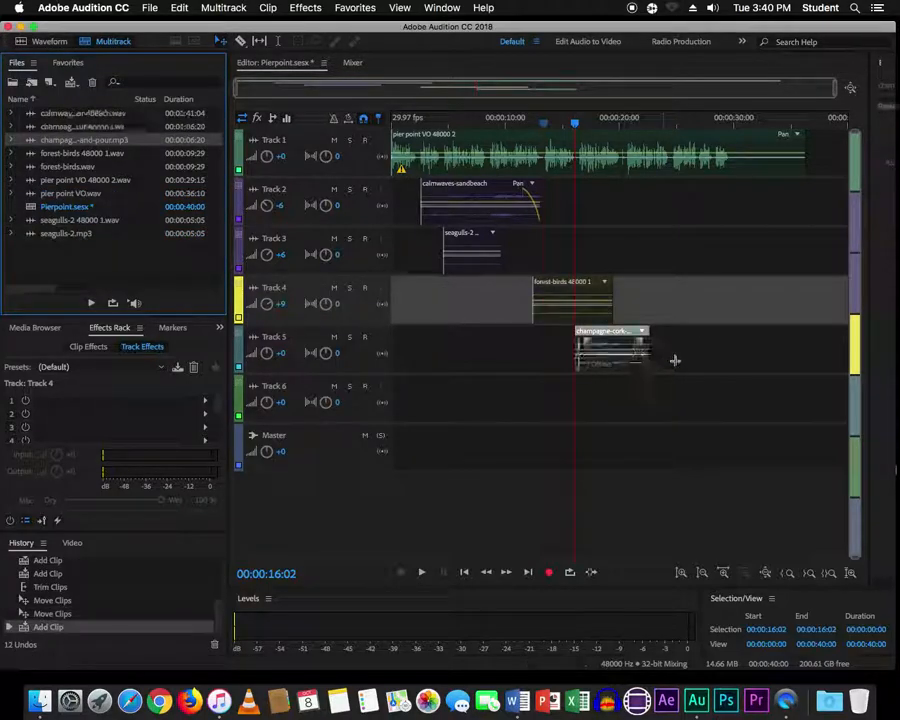
{"action": "key", "text": "space"}
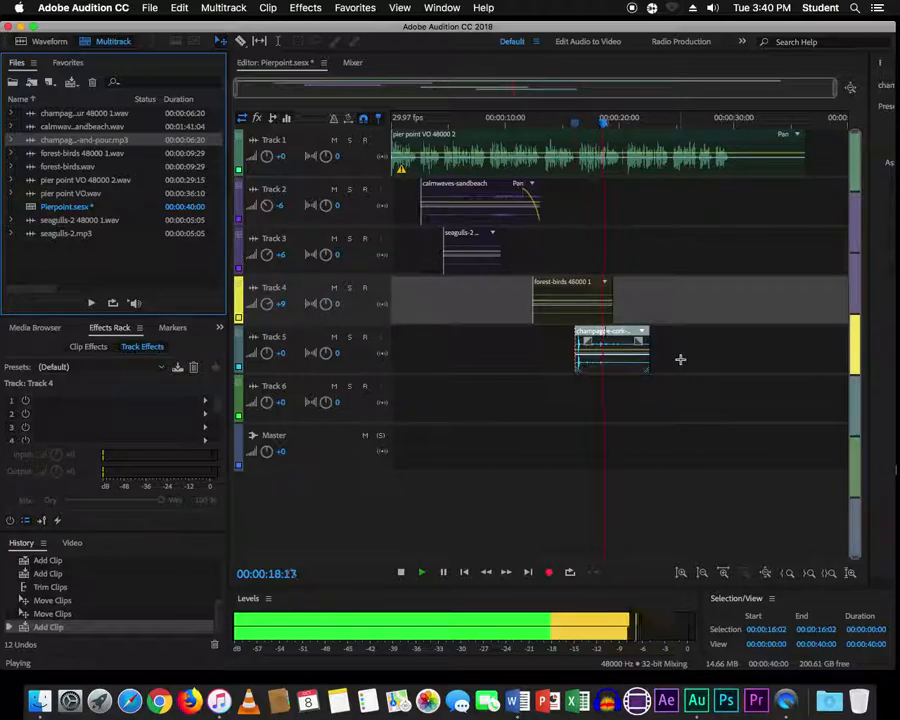
{"action": "key", "text": "space"}
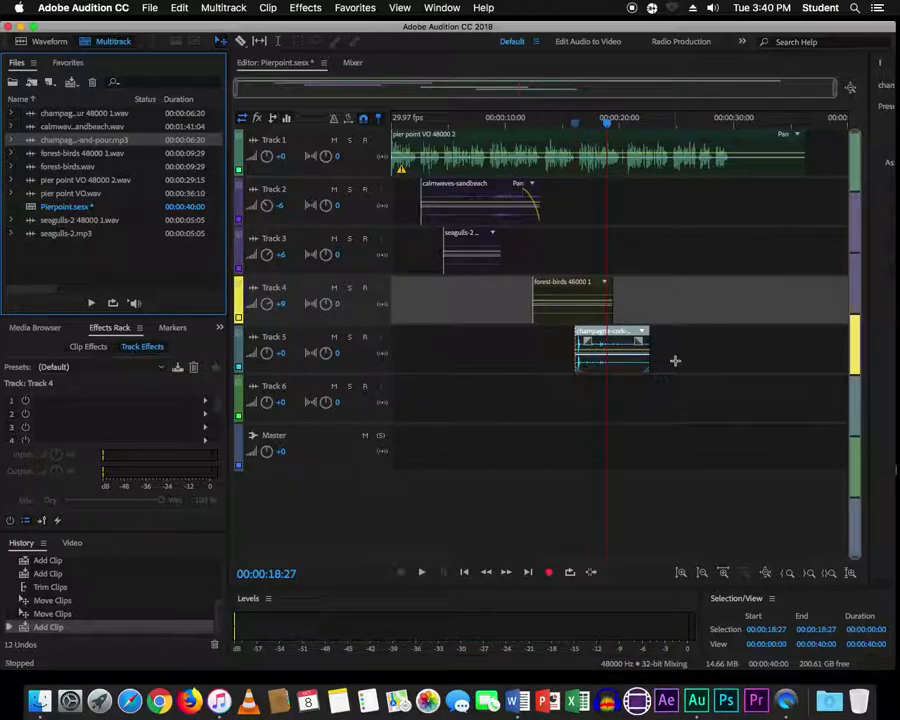
{"action": "left_click", "coordinate": [282, 355]}
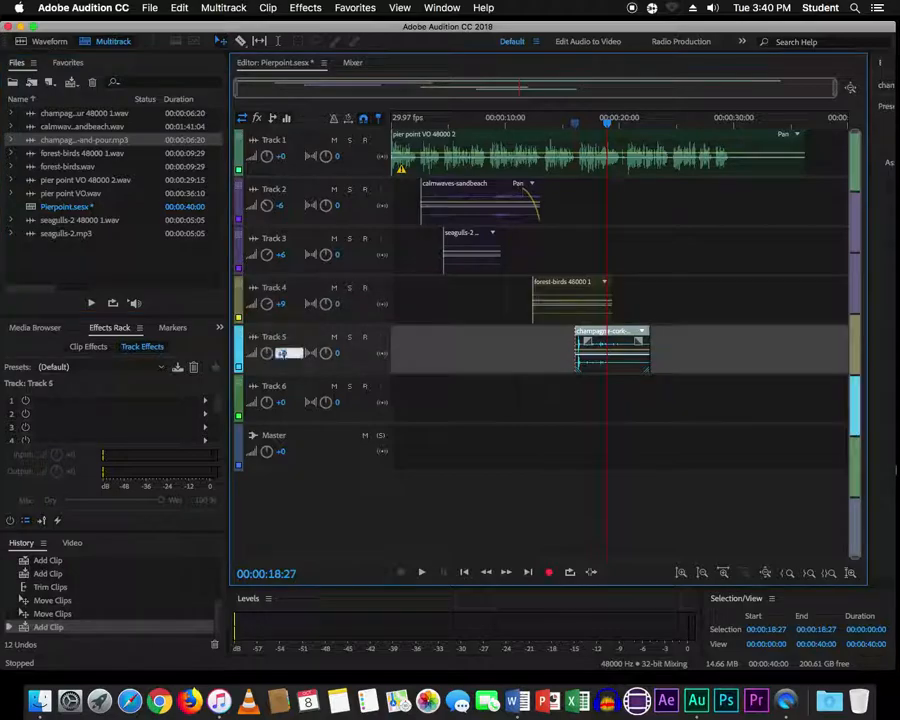
{"action": "type", "text": "-6"}
- Replay from about 15 s, then make Track 5 taller and zoom in around 16 s
{"action": "left_click", "coordinate": [566, 126]}
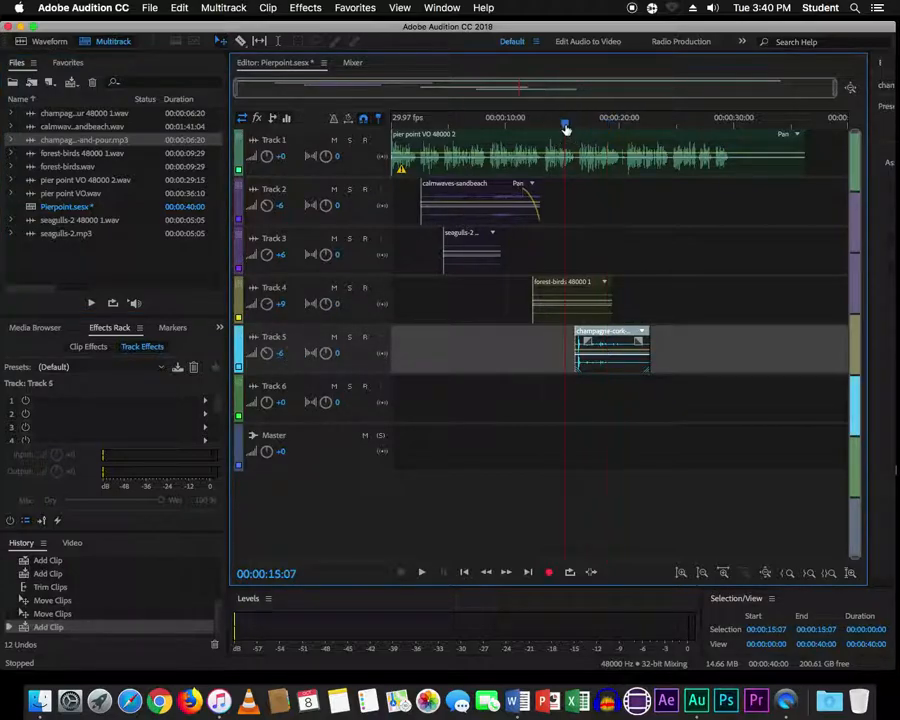
{"action": "key", "text": "space"}
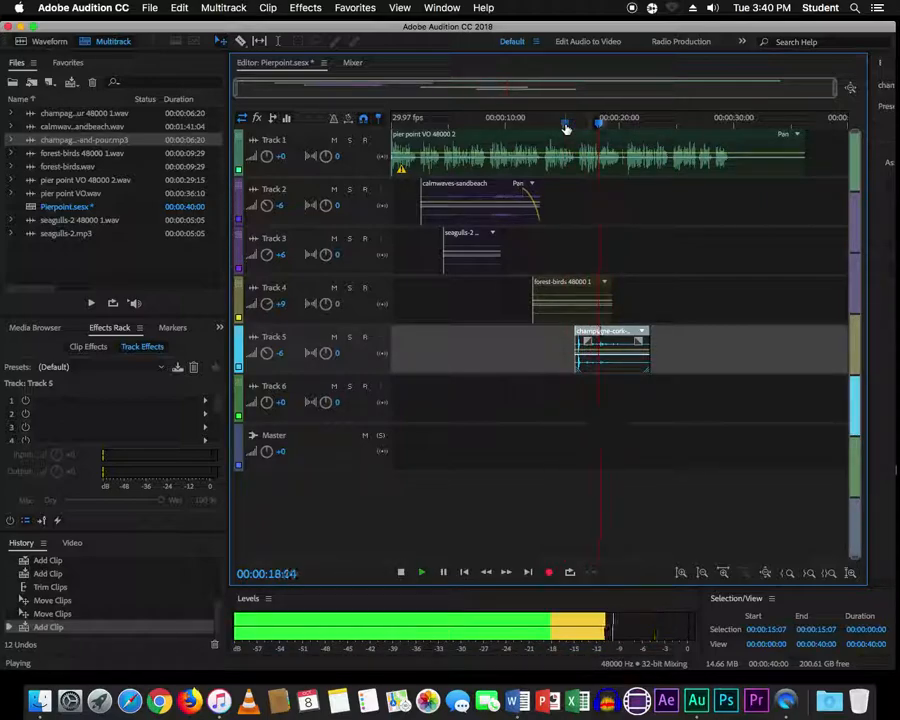
{"action": "key", "text": "space"}
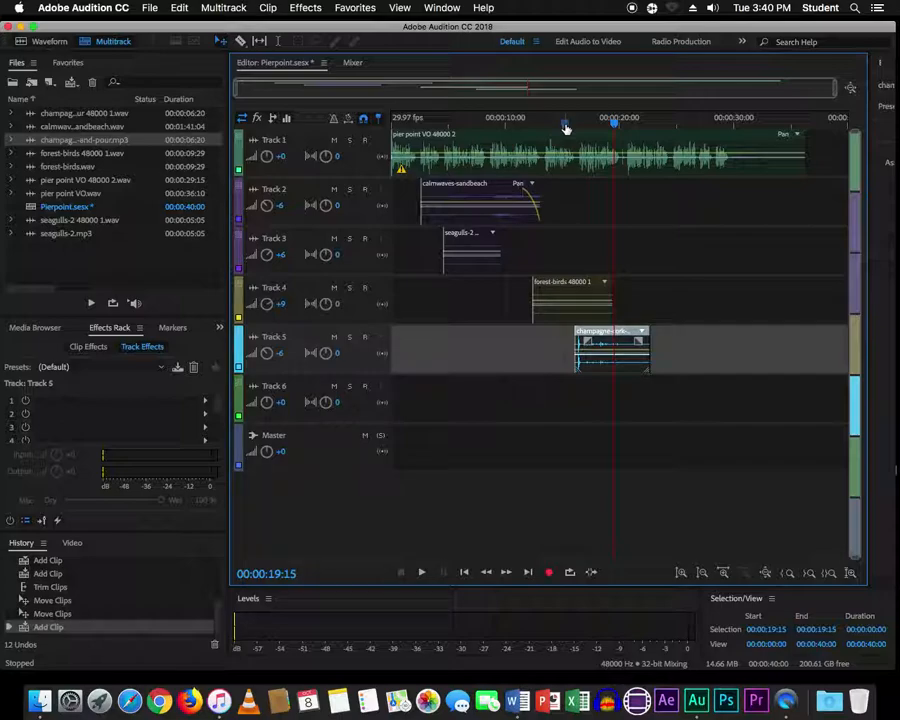
{"action": "left_click_drag", "start_coordinate": [612, 122], "coordinate": [584, 130]}
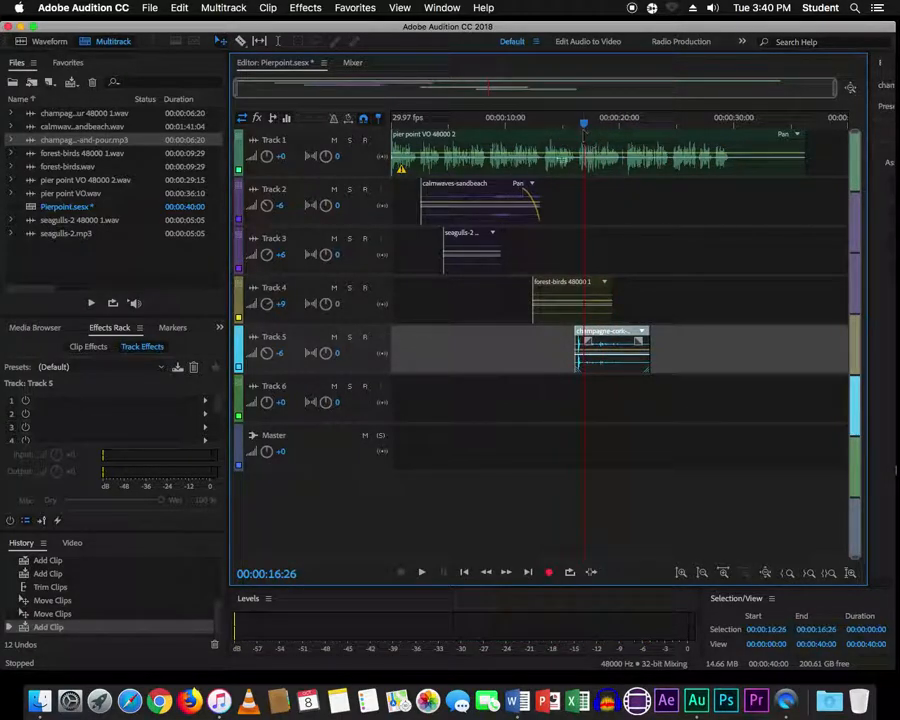
{"action": "left_click_drag", "start_coordinate": [362, 376], "coordinate": [366, 427]}
{"action": "key", "text": "="}
{"action": "key", "text": "="}
{"action": "key", "text": "="}
{"action": "key", "text": "="}
{"action": "key", "text": "="}
{"action": "key", "text": "="}
{"action": "key", "text": "="}
{"action": "key", "text": "="}
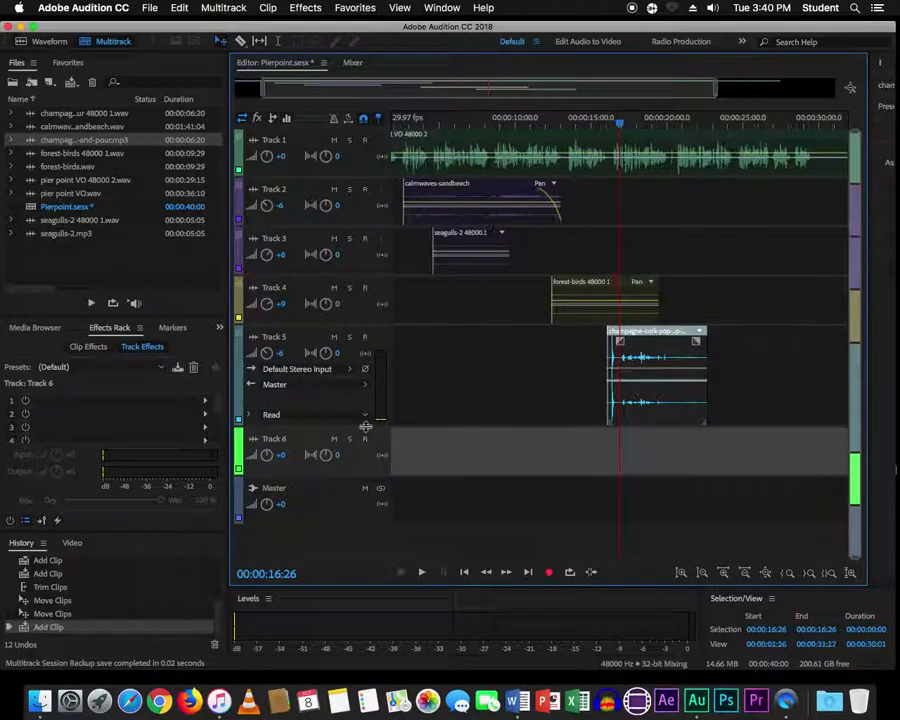
- Split the champagne clip at the playhead, raise the later part's volume slightly, and save
{"action": "key", "text": "="}
{"action": "key", "text": "="}
{"action": "key", "text": "="}
{"action": "key", "text": "="}
{"action": "key", "text": "="}
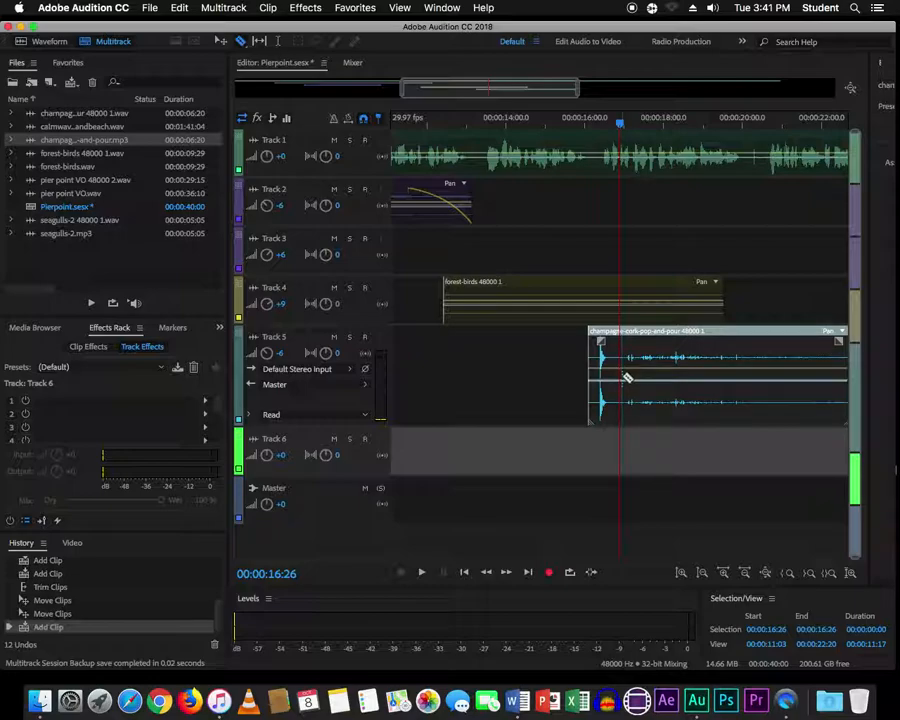
{"action": "left_click", "coordinate": [622, 377]}
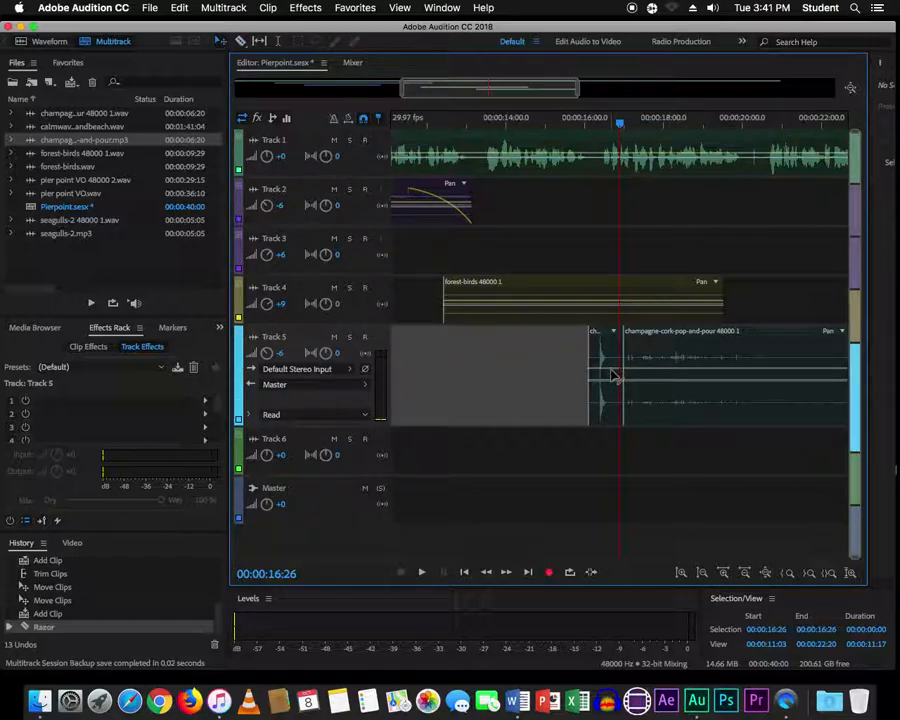
{"action": "left_click", "coordinate": [683, 374]}
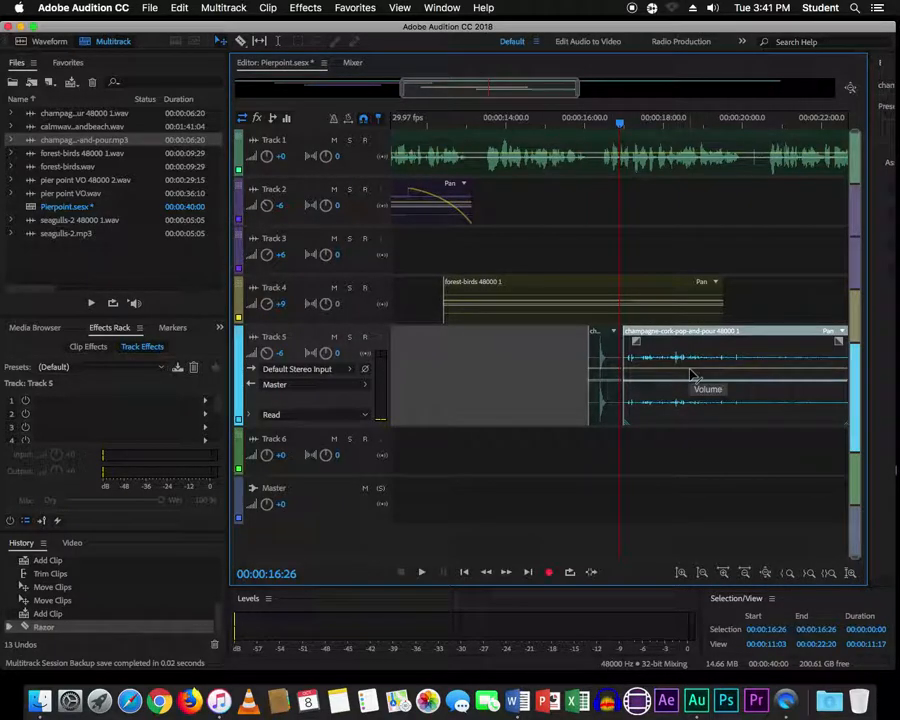
{"action": "left_click_drag", "start_coordinate": [690, 375], "coordinate": [700, 353]}
{"action": "key", "text": "super+s"}
- Preview from 13 s, show the full timeline, shorten Track 5, and check the script in Word
{"action": "left_click", "coordinate": [494, 125]}
{"action": "key", "text": "space"}
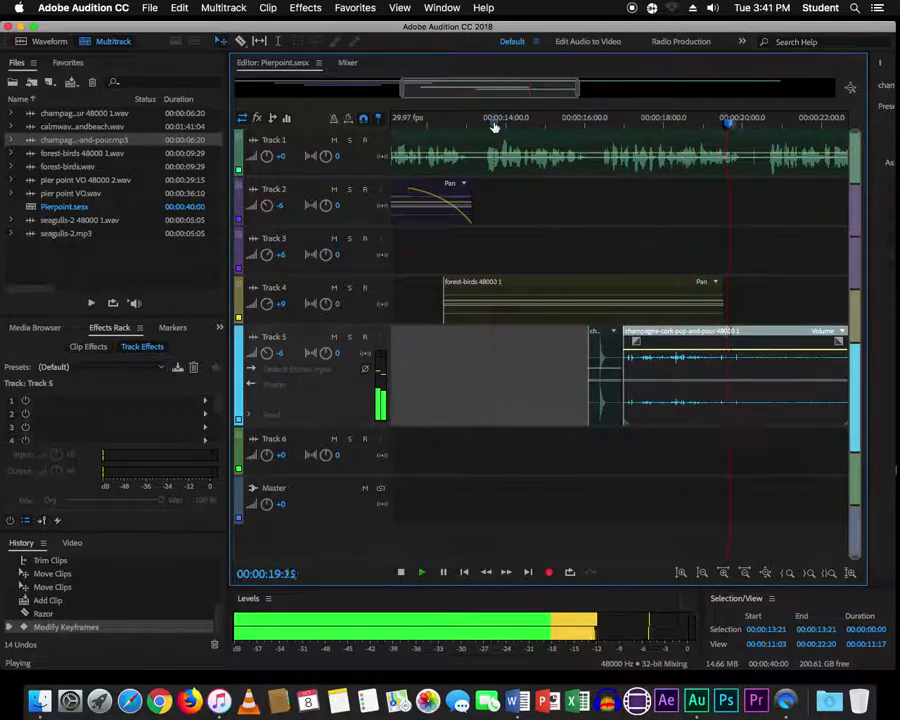
{"action": "key", "text": "space"}
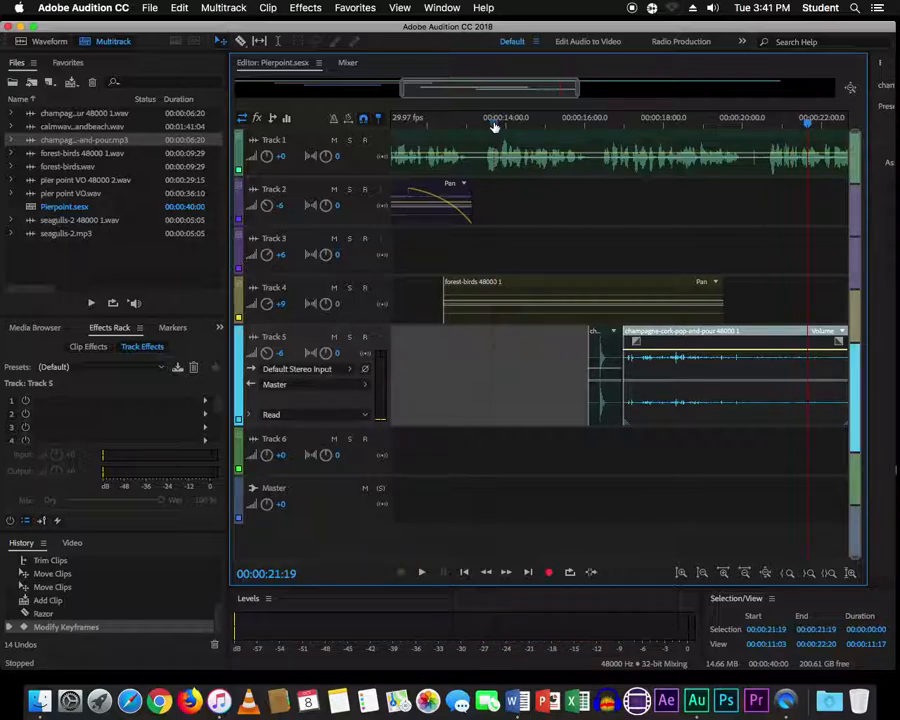
{"action": "key", "text": "backslash"}
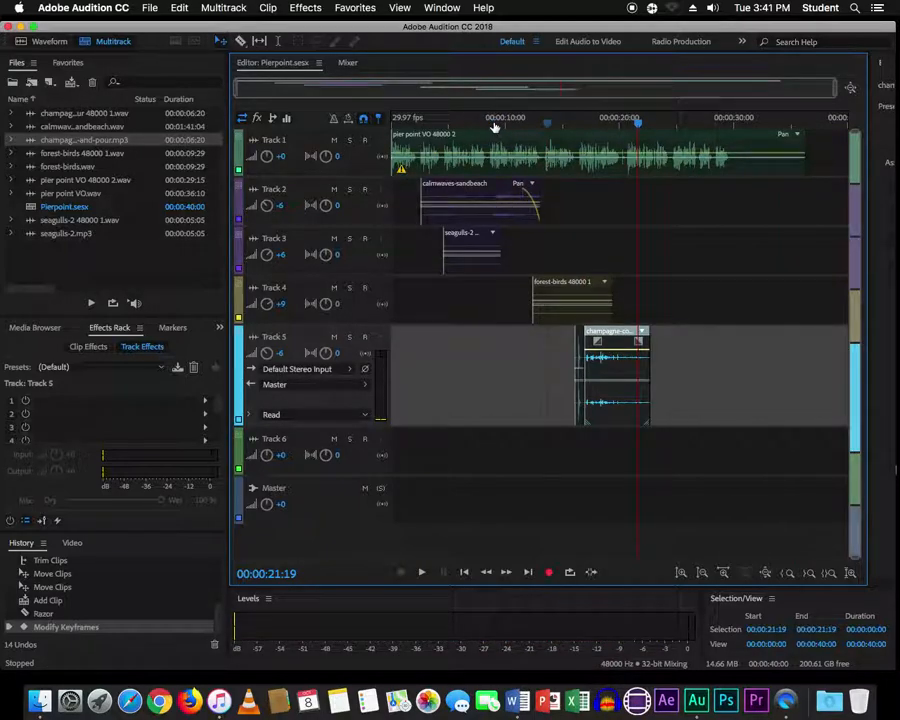
{"action": "left_click_drag", "start_coordinate": [358, 428], "coordinate": [362, 387]}
{"action": "key", "text": "super+Tab"}
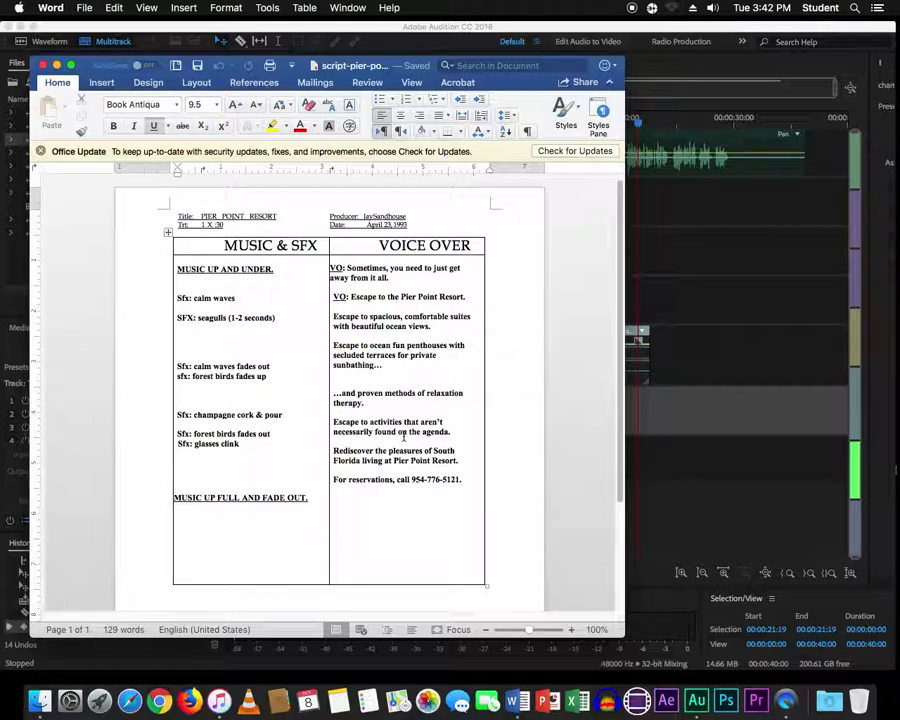
{"action": "key", "text": "super+Tab"}
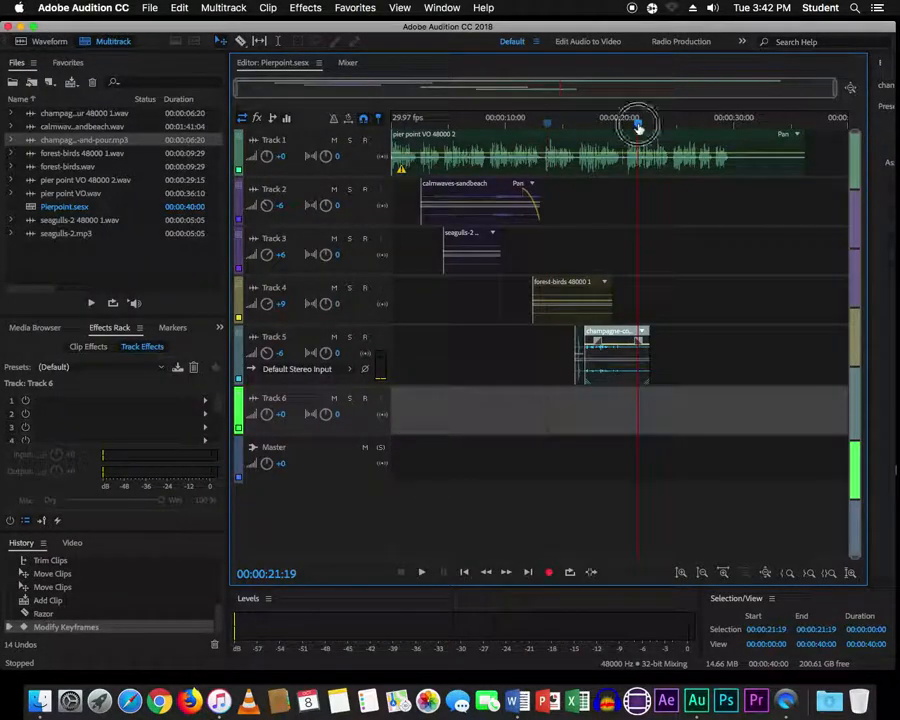
- Preview the champagne clip from about 18 s to 20 s and zoom in on the 20-second mark
{"action": "left_click", "coordinate": [604, 128]}
{"action": "left_click", "coordinate": [598, 127]}
{"action": "key", "text": "space"}
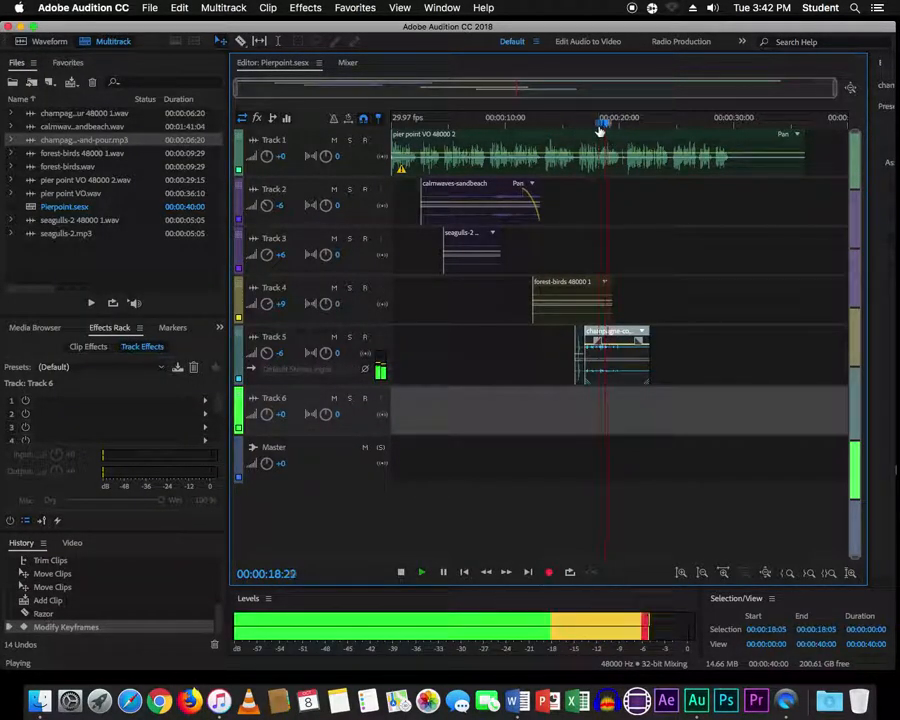
{"action": "key", "text": "space"}
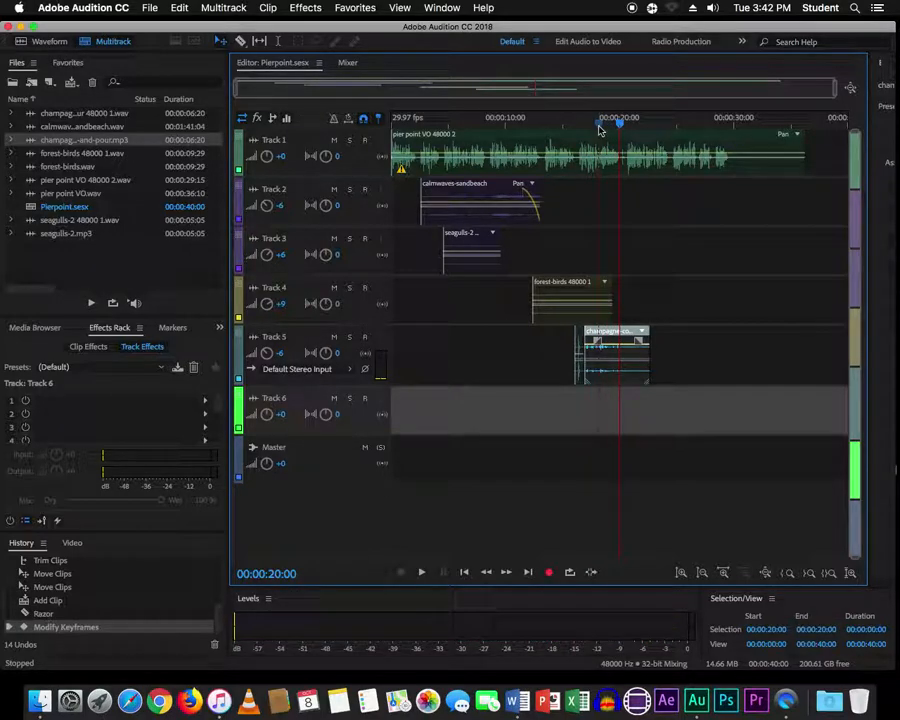
{"action": "key", "text": "equal"}
{"action": "key", "text": "equal"}
{"action": "key", "text": "equal"}
{"action": "key", "text": "equal"}
{"action": "key", "text": "equal"}
{"action": "key", "text": "equal"}
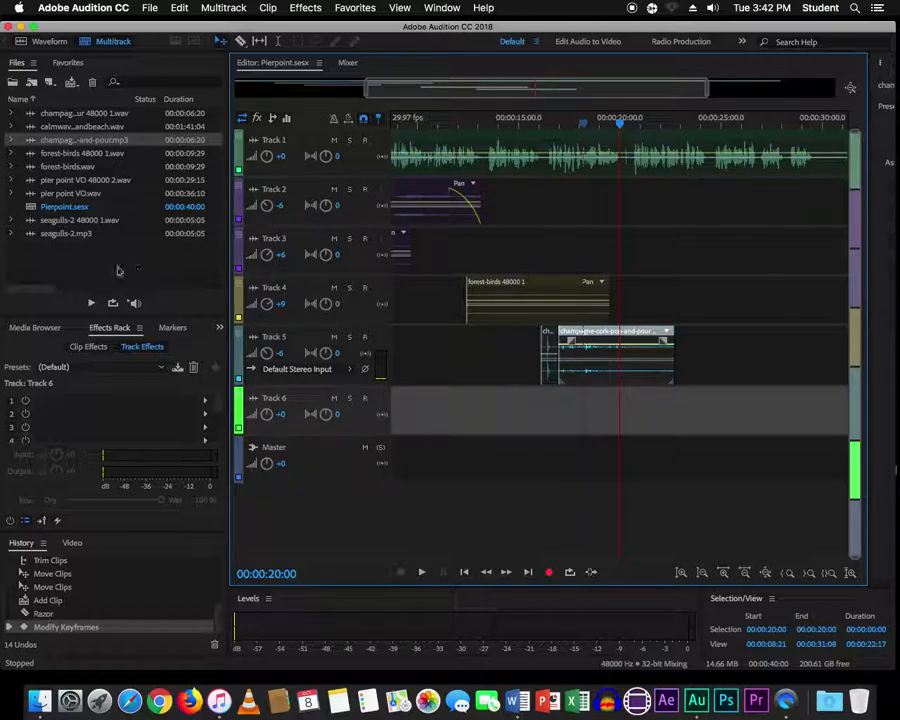
- Import glasses_clink.wav into the Files panel
{"action": "right_click", "coordinate": [110, 268]}
{"action": "left_click", "coordinate": [140, 304]}
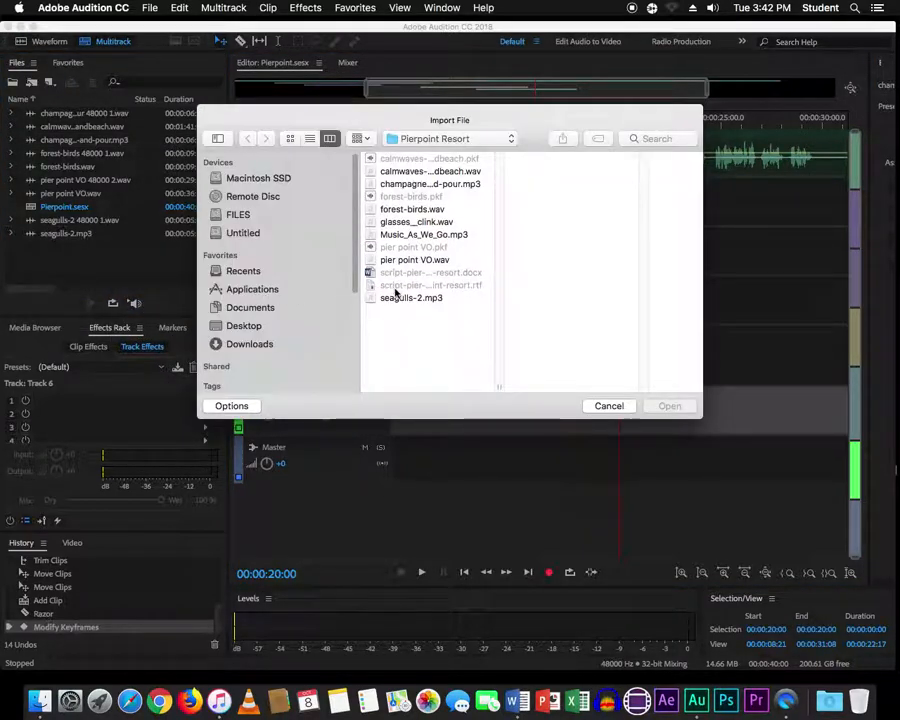
{"action": "left_click", "coordinate": [388, 222]}
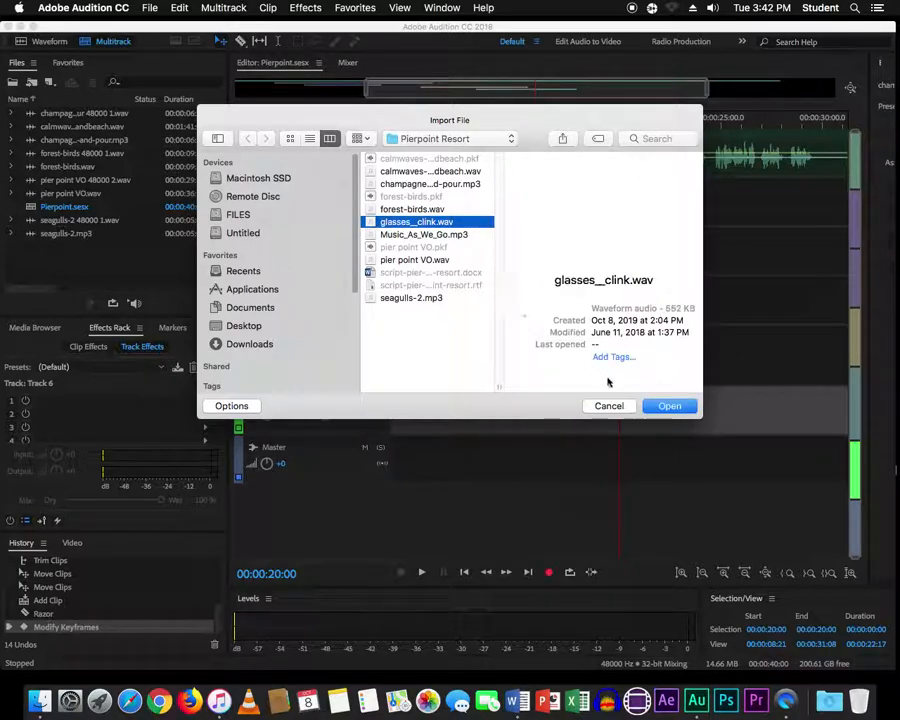
{"action": "left_click", "coordinate": [670, 406]}
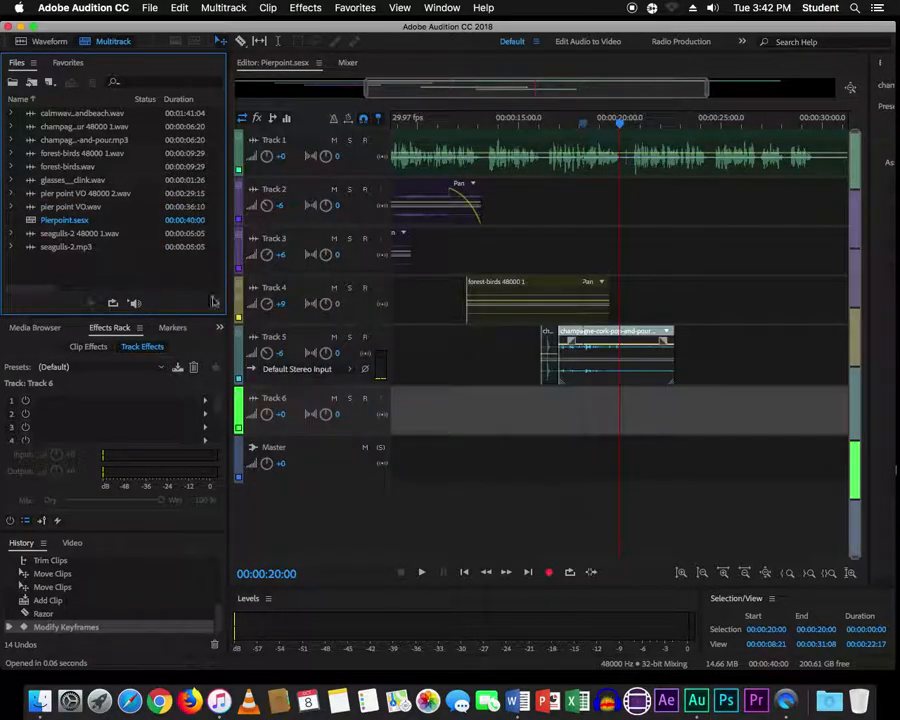
- Place glasses_clink.wav on Track 6 at 20 s and trim the champagne clip's end
{"action": "left_click_drag", "start_coordinate": [40, 188], "coordinate": [621, 417]}
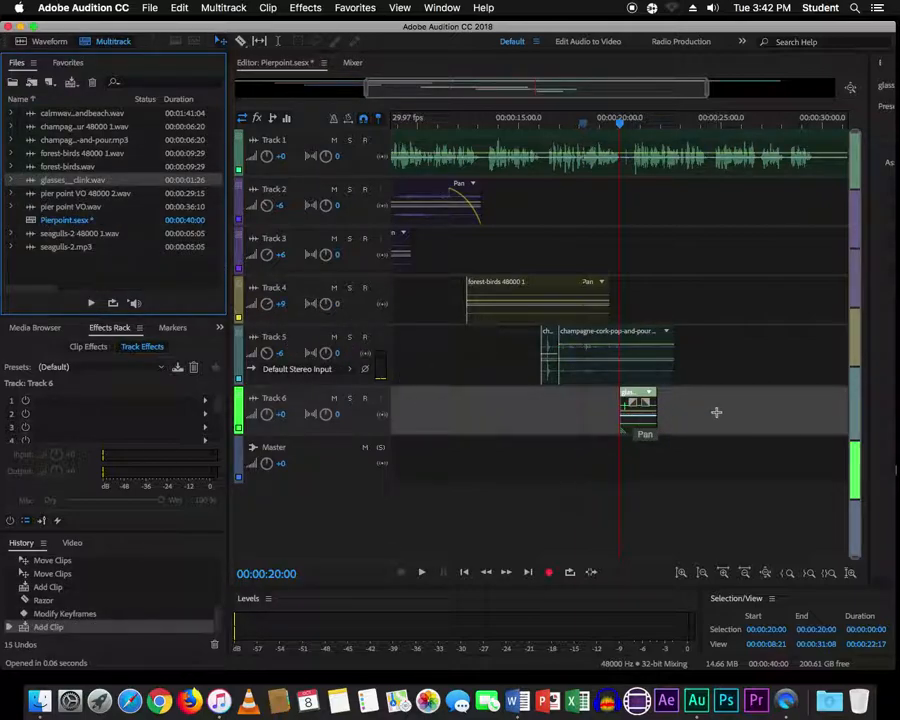
{"action": "key", "text": "equal"}
{"action": "key", "text": "equal"}
{"action": "key", "text": "equal"}
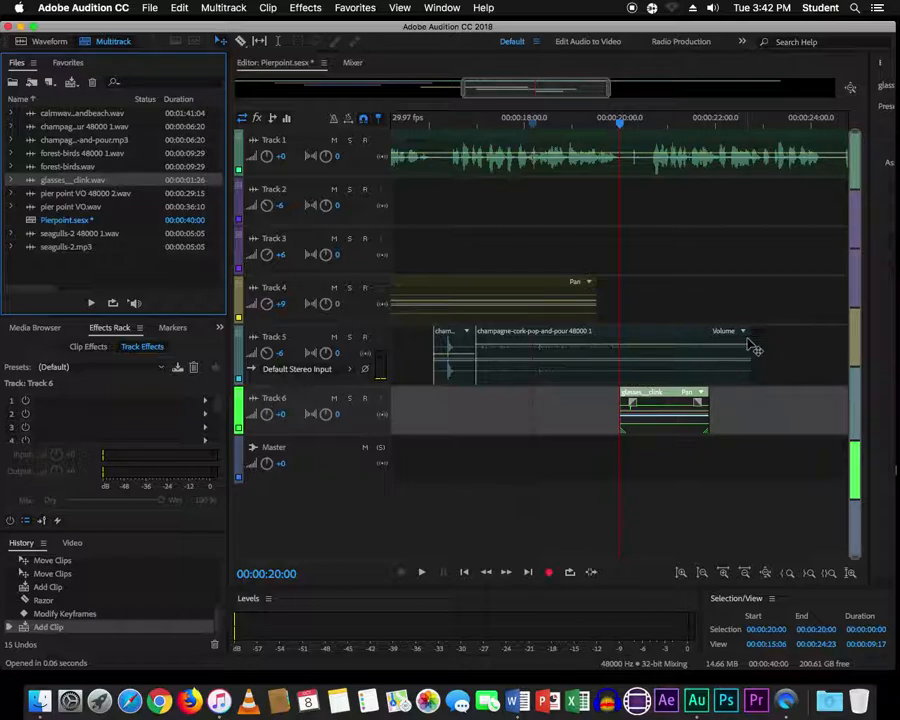
{"action": "left_click_drag", "start_coordinate": [752, 345], "coordinate": [605, 341]}
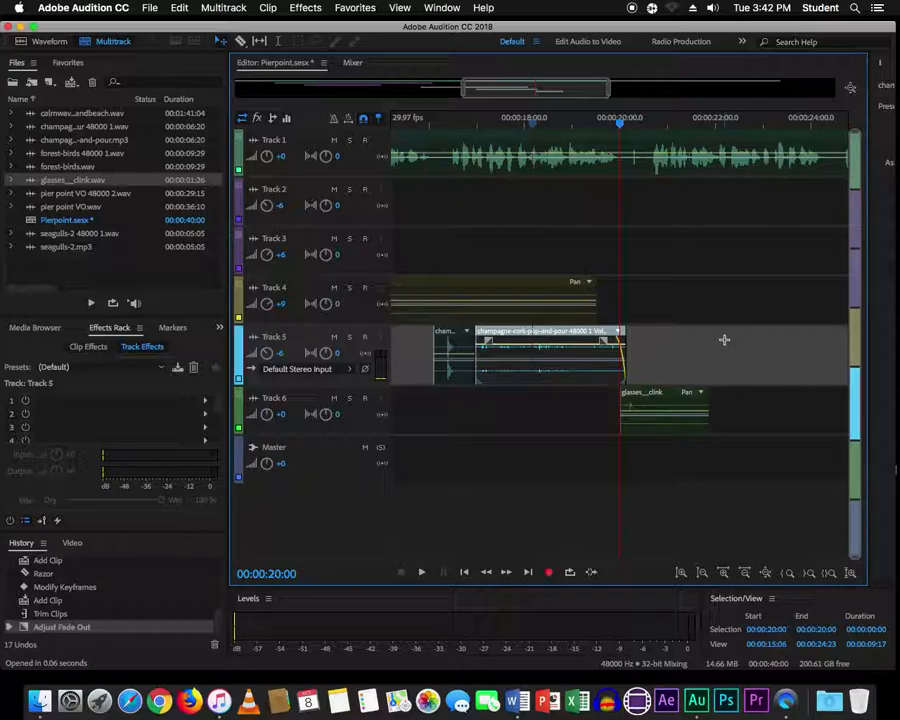
{"action": "left_click", "coordinate": [586, 128]}
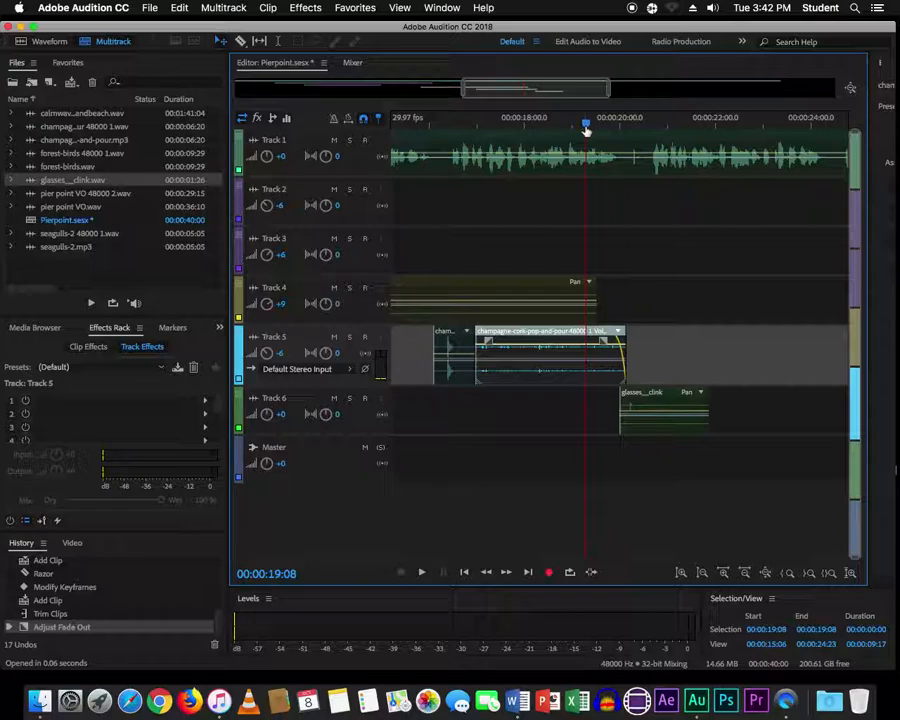
{"action": "key", "text": "space"}
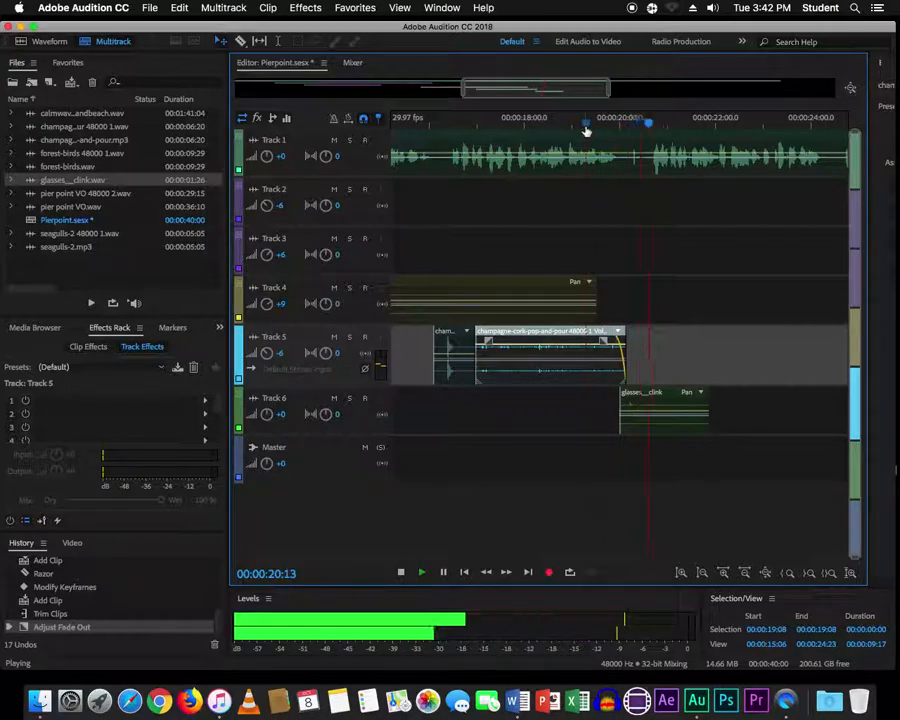
{"action": "key", "text": "space"}
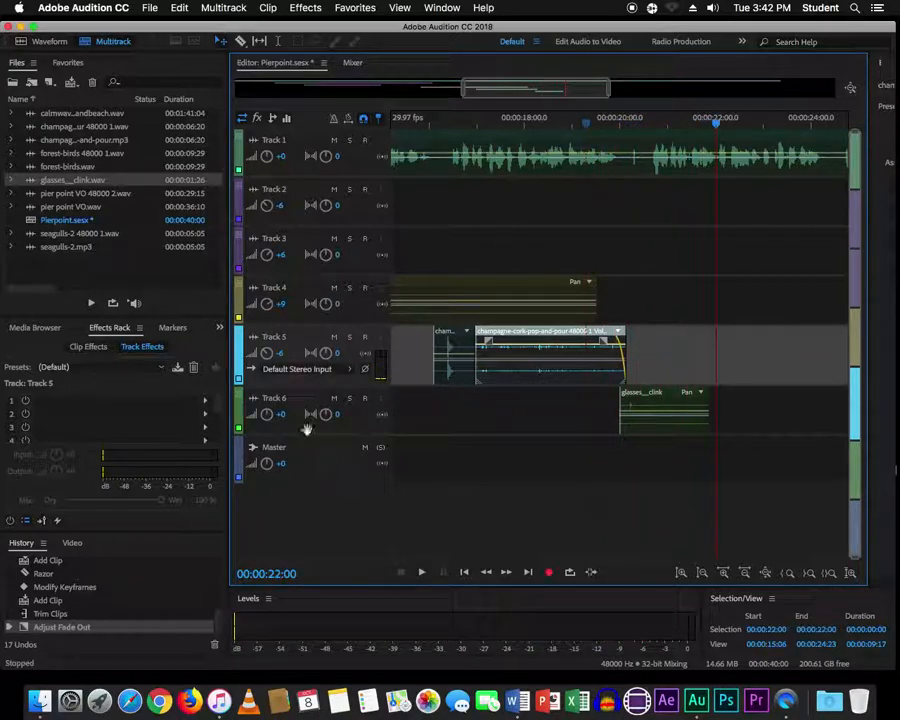
- Set Track 6's volume to -3 dB and save the session
{"action": "left_click", "coordinate": [284, 416]}
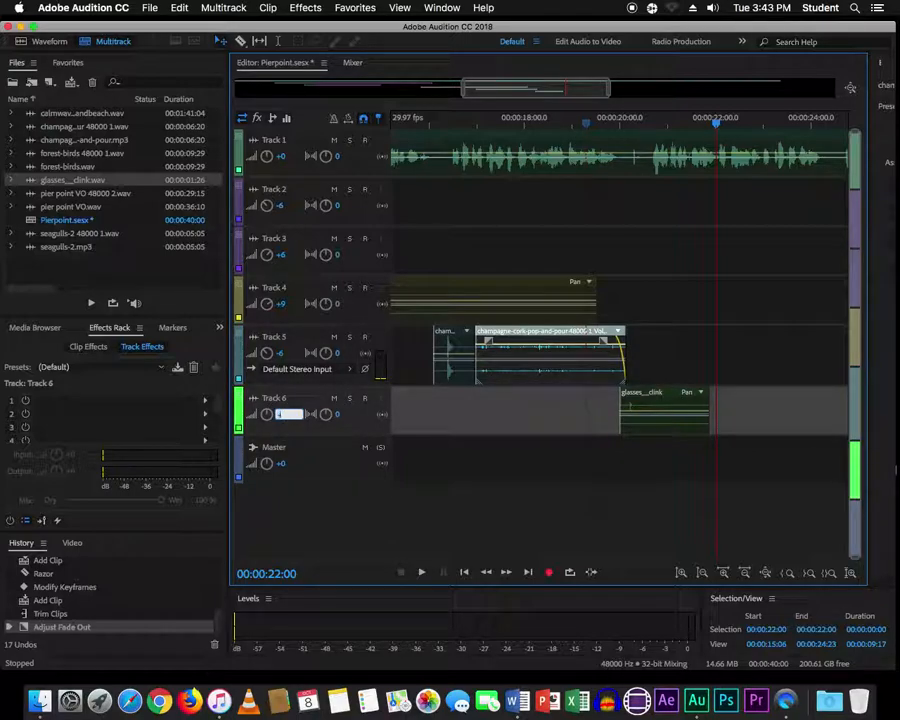
{"action": "type", "text": "-3"}
{"action": "key", "text": "Return"}
{"action": "key", "text": "super+s"}
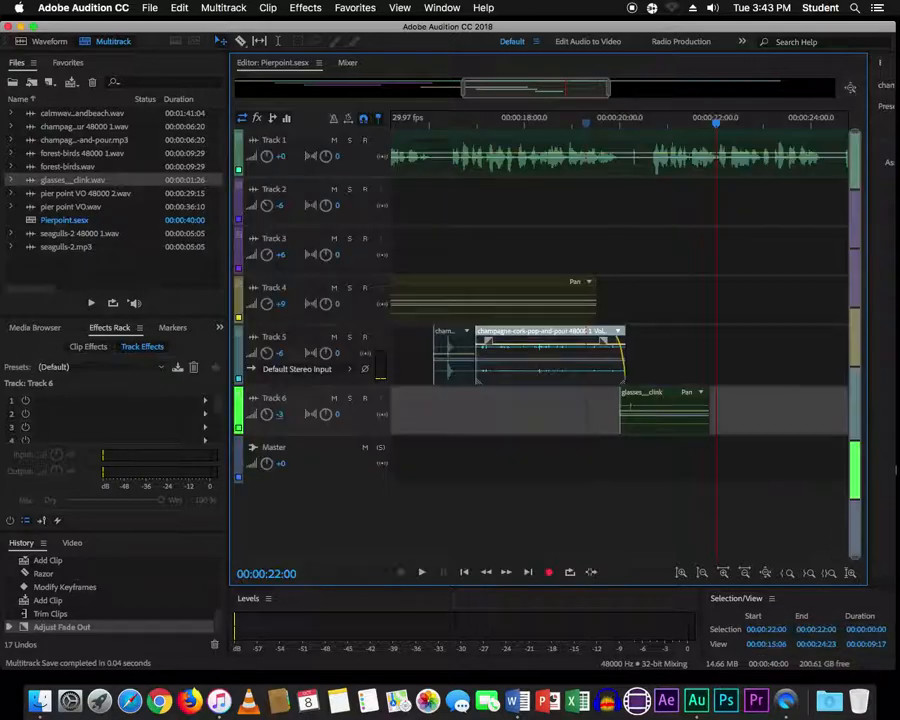
- Lengthen the champagne clip's fade-out and preview the transition into the clink
{"action": "left_click", "coordinate": [574, 121]}
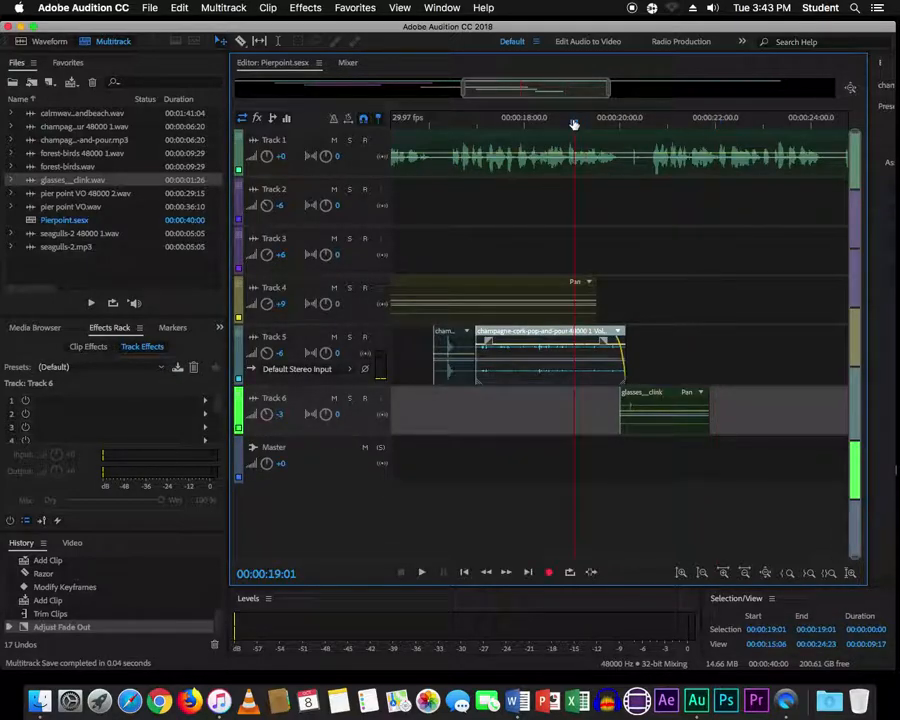
{"action": "key", "text": "space"}
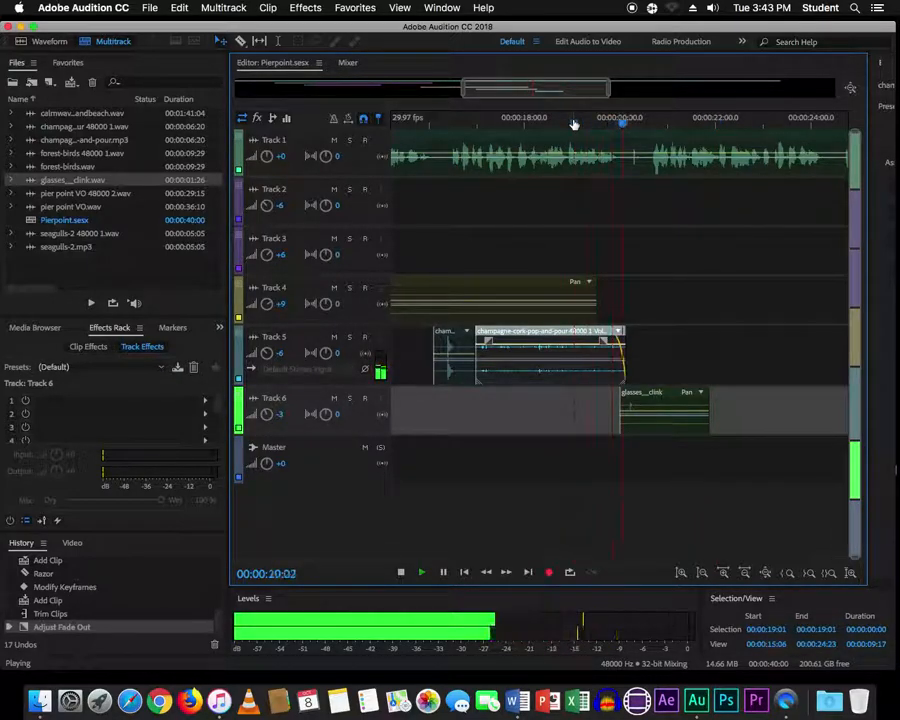
{"action": "key", "text": "space"}
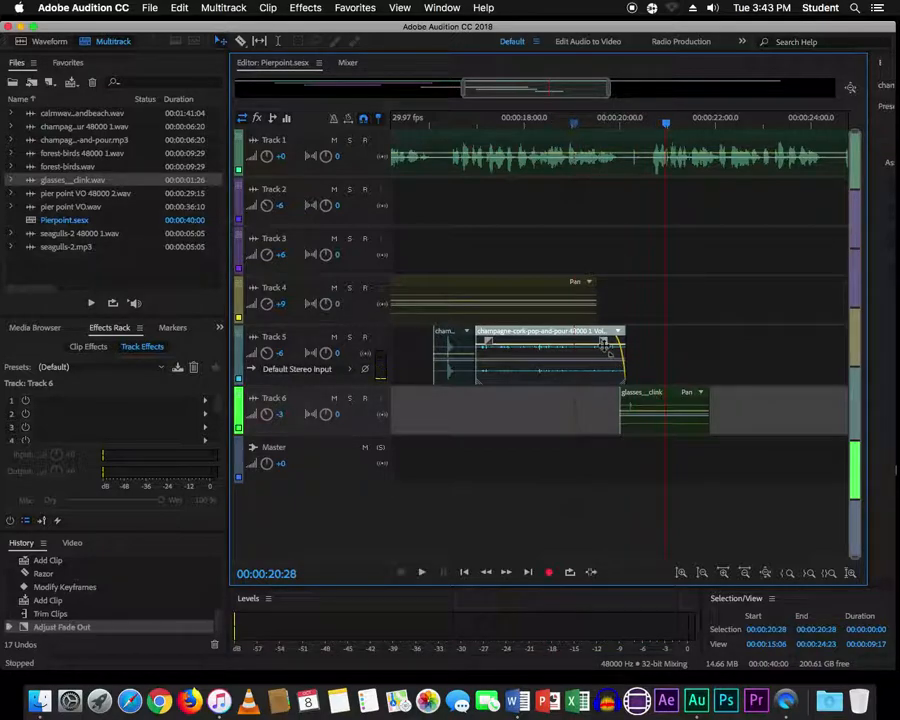
{"action": "left_click_drag", "start_coordinate": [604, 343], "coordinate": [578, 345]}
{"action": "left_click", "coordinate": [553, 122]}
{"action": "key", "text": "space"}
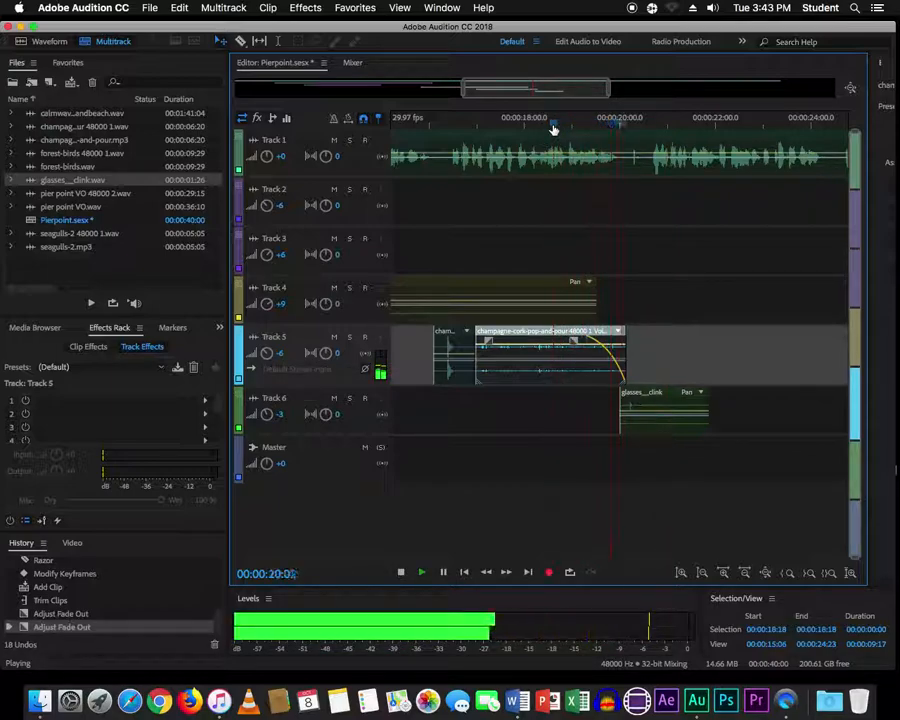
{"action": "key", "text": "space"}
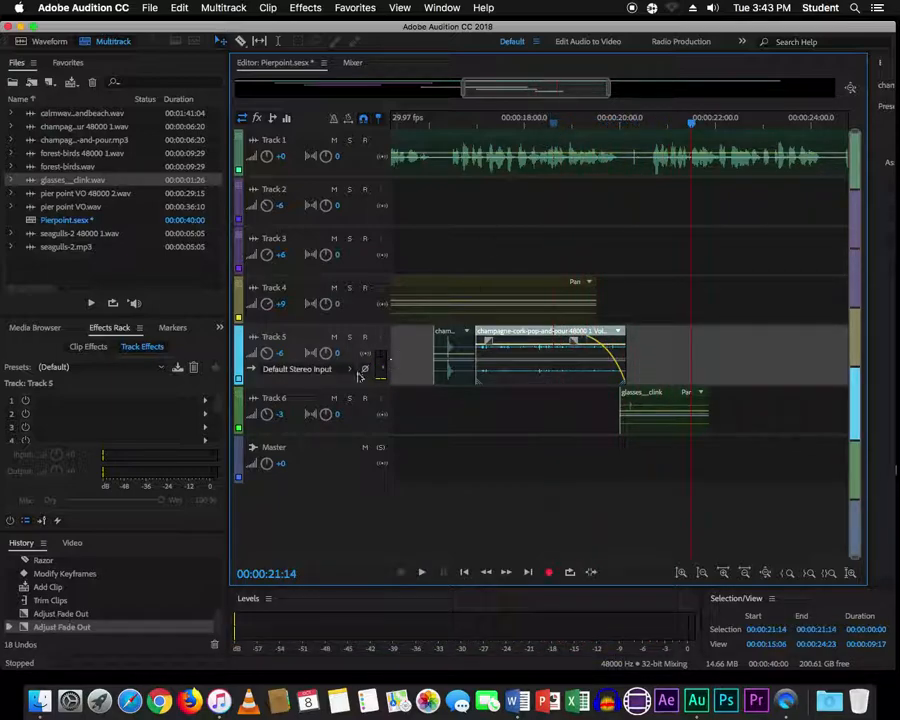
- Reconfirm Track 6's volume, save again, and fit the whole session in view
{"action": "left_click", "coordinate": [284, 416]}
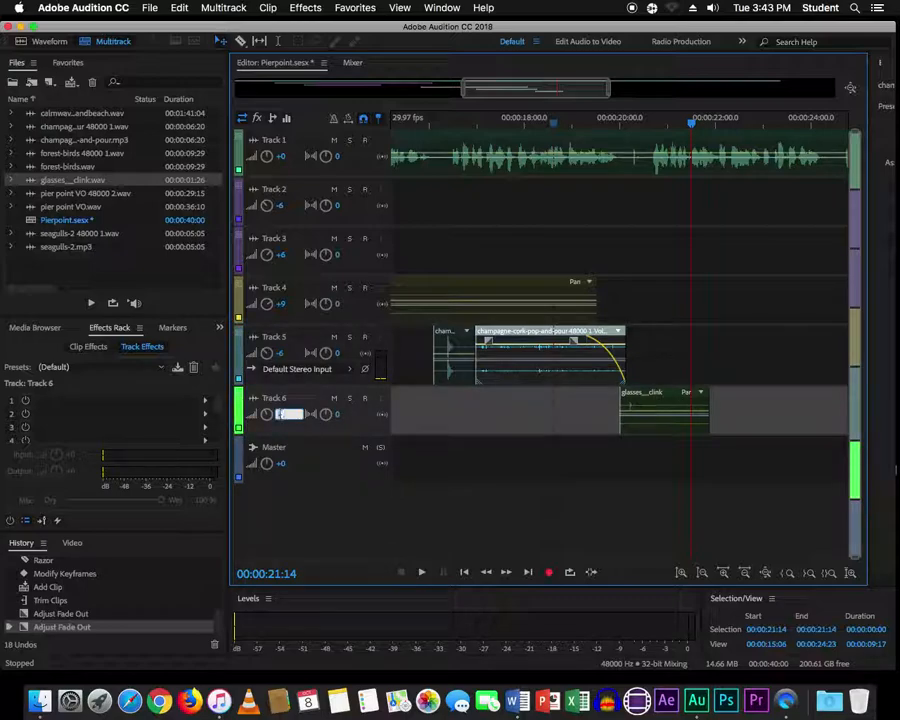
{"action": "key", "text": "Return"}
{"action": "key", "text": "super+s"}
{"action": "key", "text": "backslash"}
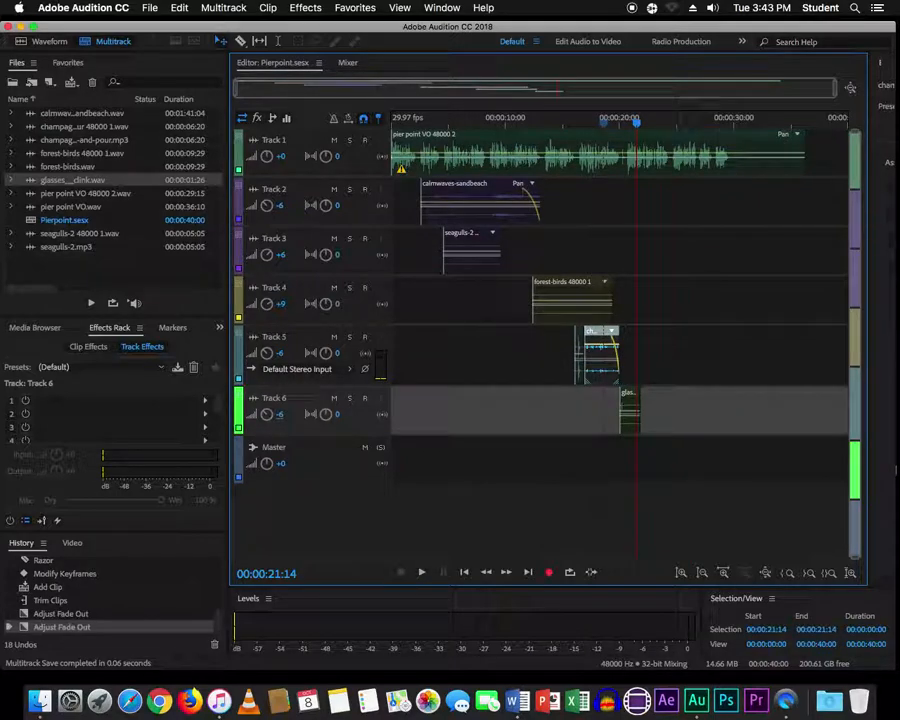
- Import Music_As_We_Go.mp3, drag it onto Track 7, and accept the sample-rate conversion
{"action": "right_click", "coordinate": [82, 270]}
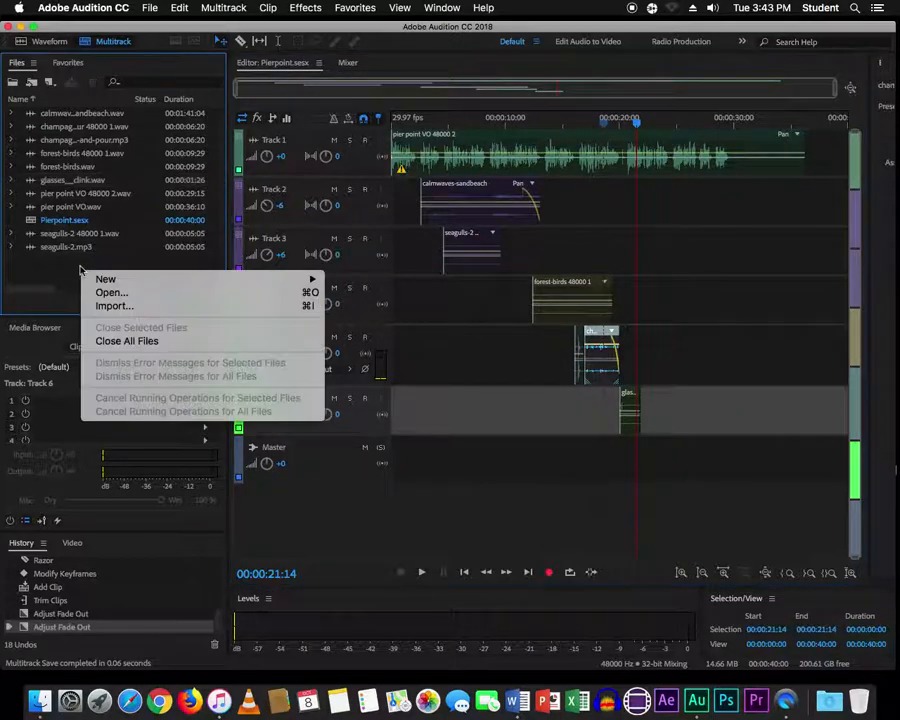
{"action": "left_click", "coordinate": [150, 305]}
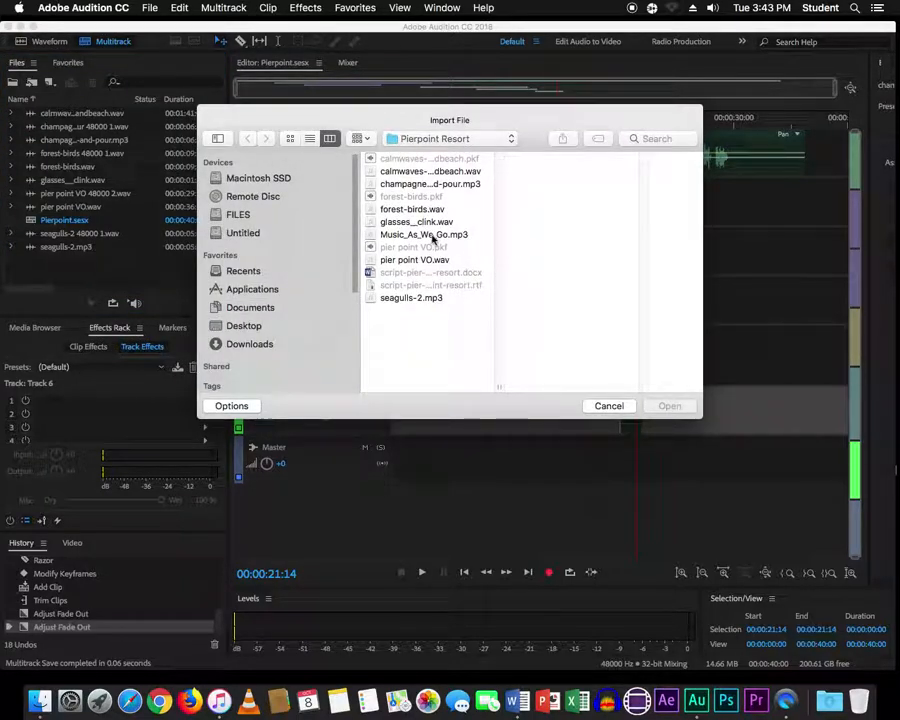
{"action": "left_click", "coordinate": [432, 234]}
{"action": "left_click", "coordinate": [669, 406]}
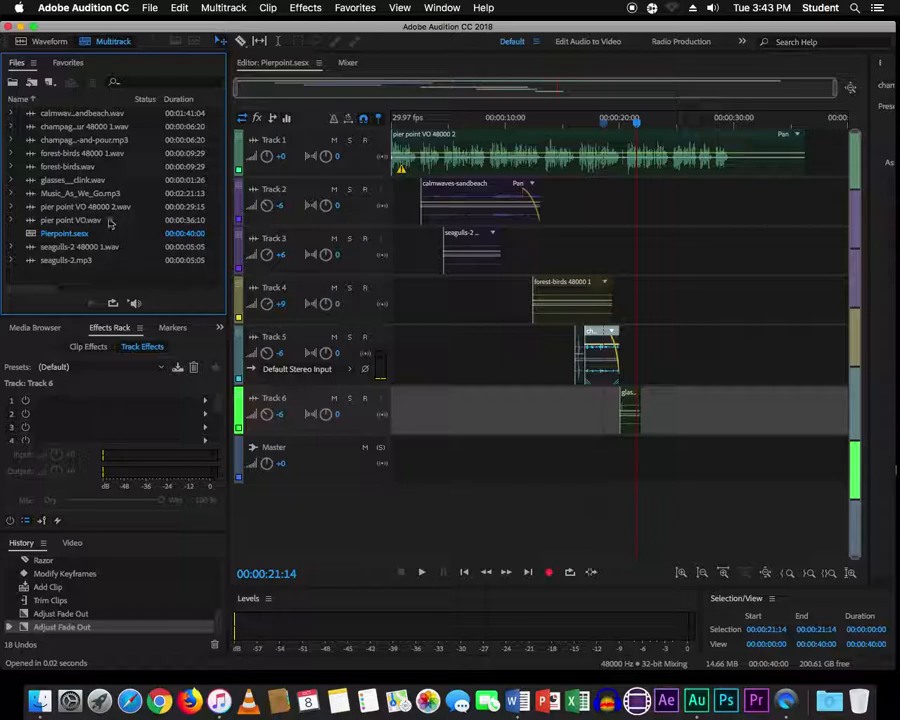
{"action": "left_click_drag", "start_coordinate": [33, 197], "coordinate": [396, 462]}
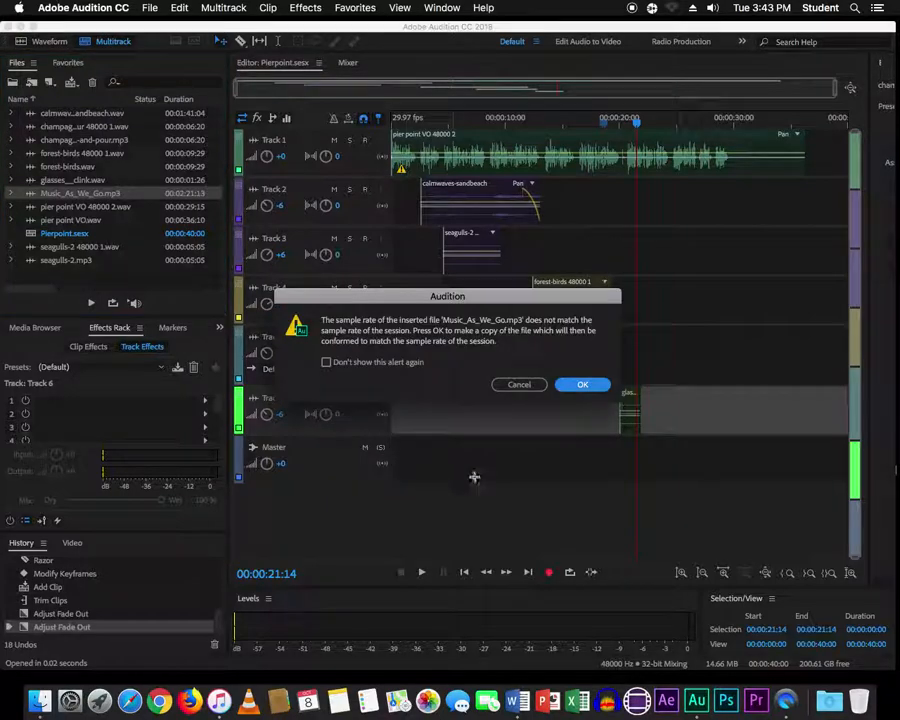
{"action": "left_click", "coordinate": [578, 384]}
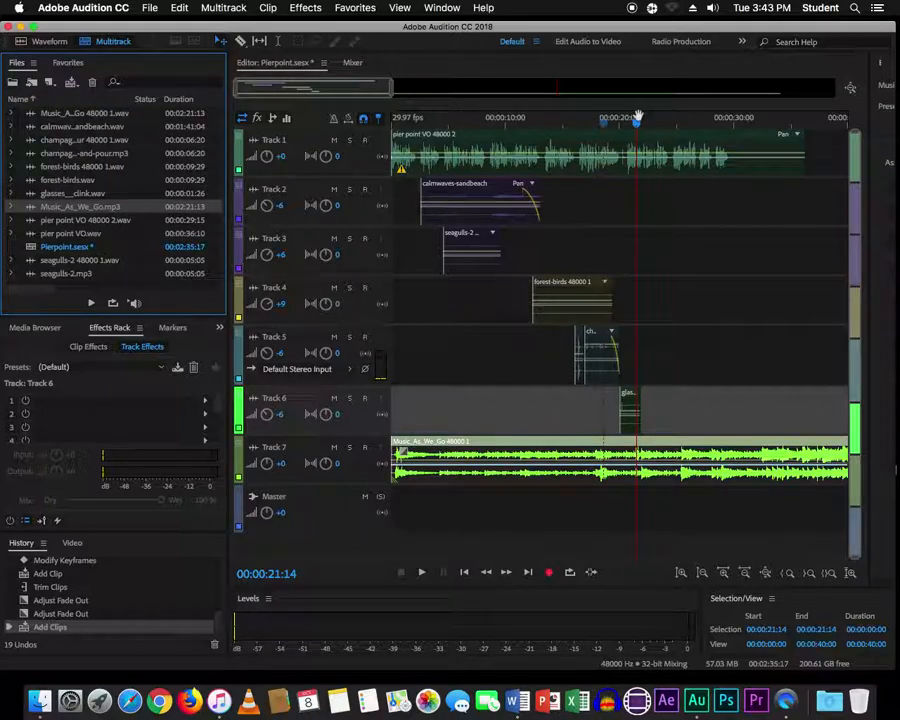
- Trim the music clip's start, move it to 0:00, and cut its end back to match the VO
{"action": "left_click_drag", "start_coordinate": [635, 120], "coordinate": [392, 120]}
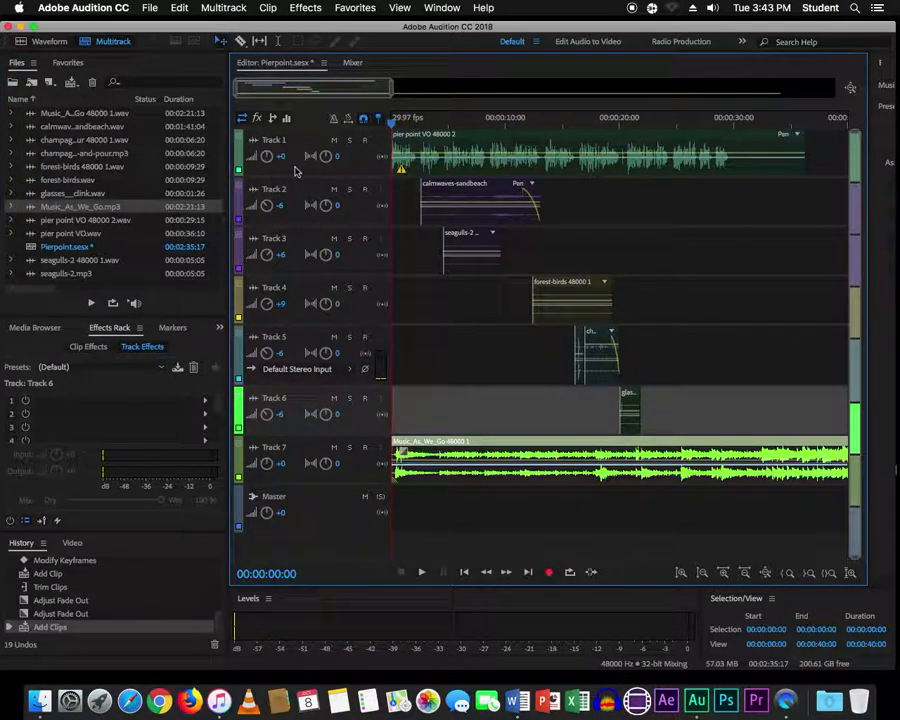
{"action": "key", "text": "equal"}
{"action": "key", "text": "equal"}
{"action": "key", "text": "equal"}
{"action": "key", "text": "equal"}
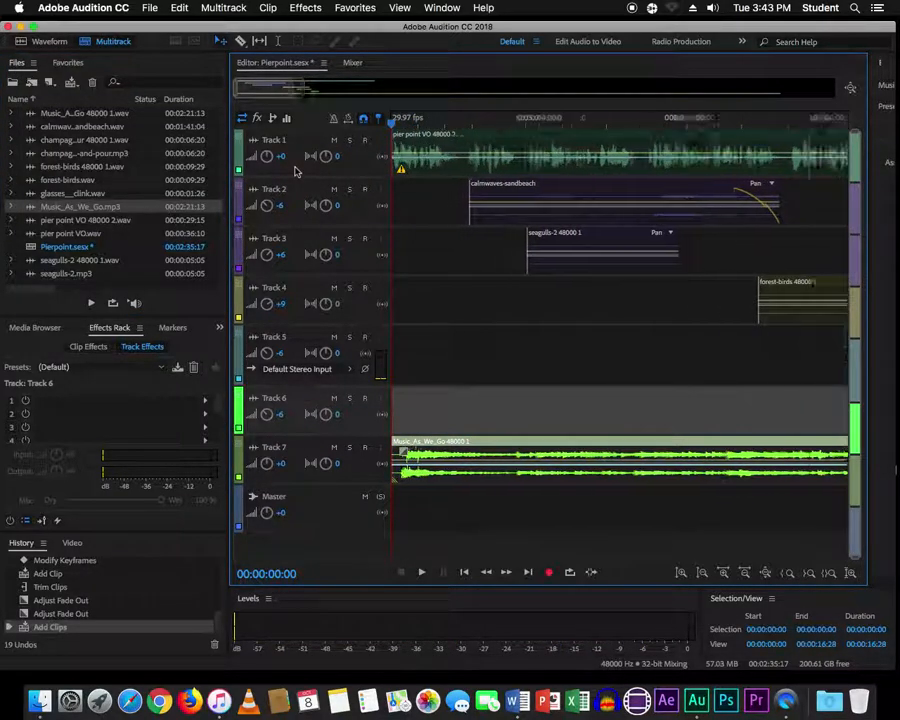
{"action": "key", "text": "equal"}
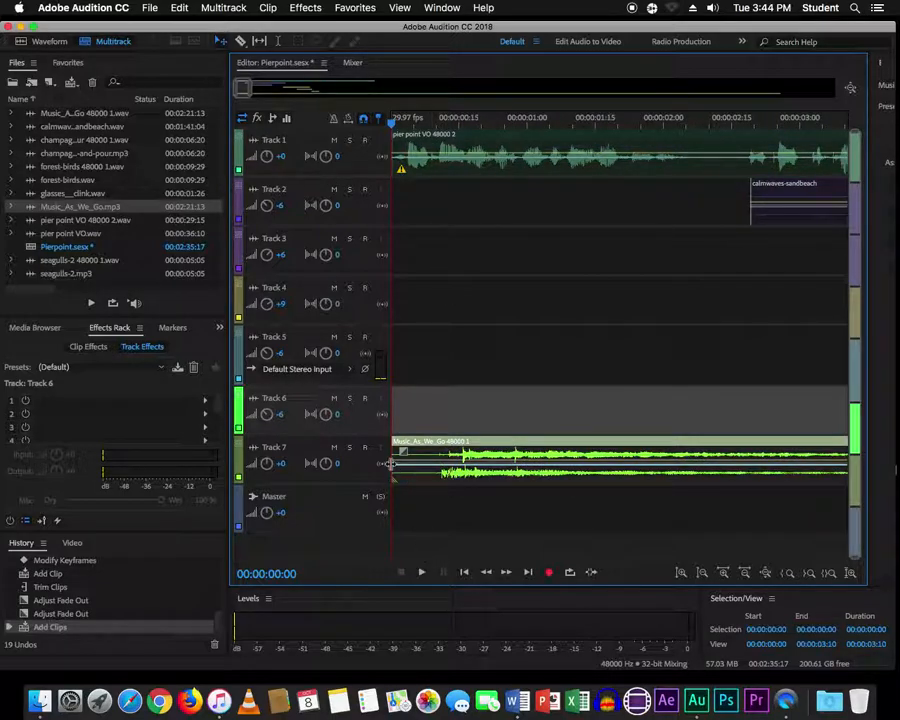
{"action": "left_click_drag", "start_coordinate": [396, 463], "coordinate": [441, 458]}
{"action": "left_click_drag", "start_coordinate": [516, 458], "coordinate": [467, 455]}
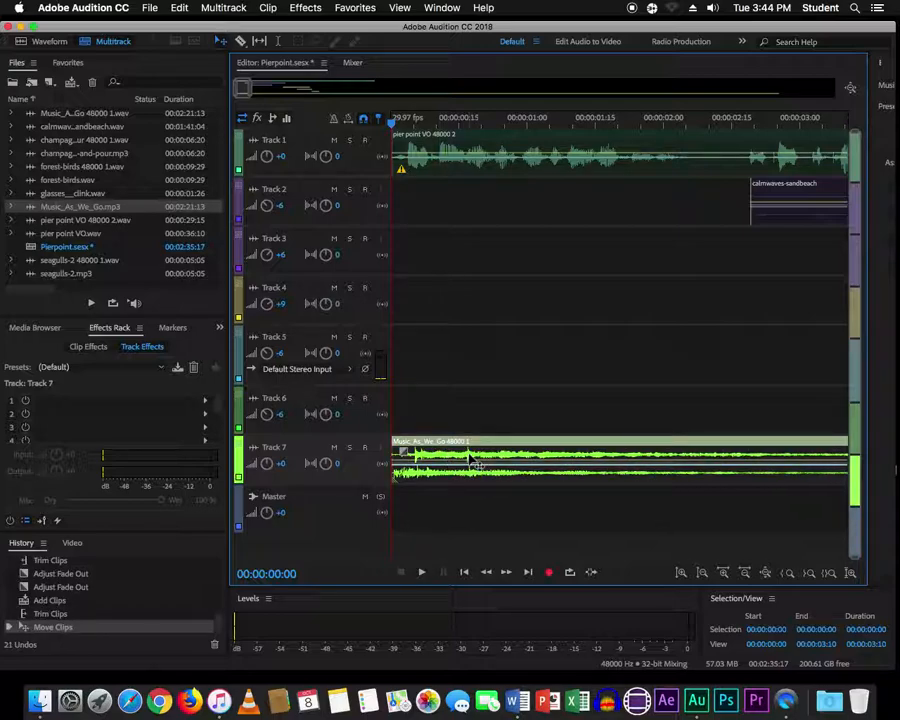
{"action": "scroll", "coordinate": [469, 456], "scroll_direction": "down", "scroll_amount": 10}
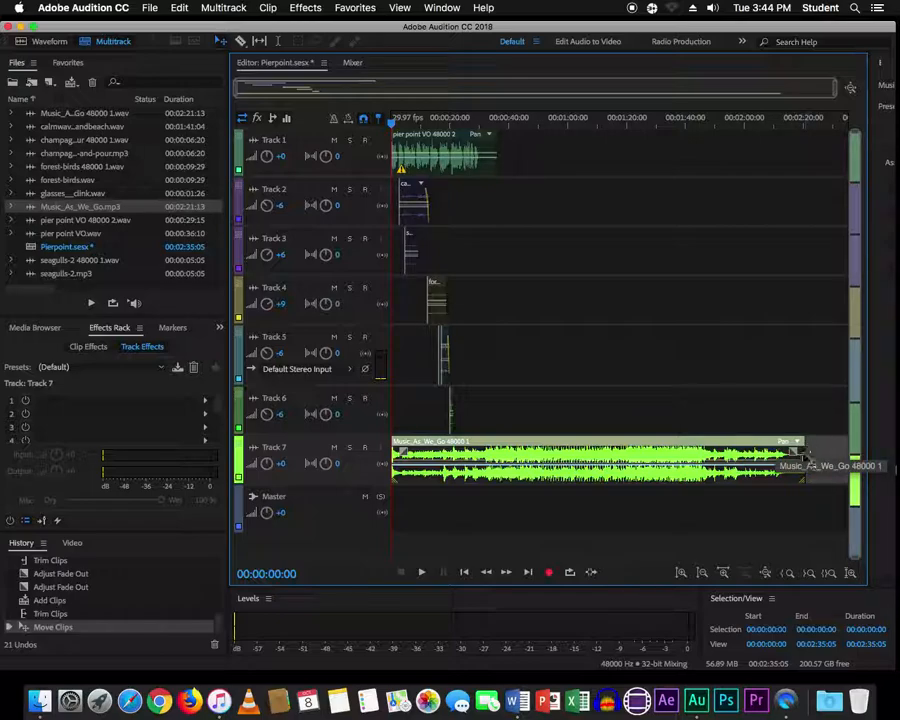
{"action": "left_click_drag", "start_coordinate": [795, 455], "coordinate": [496, 456]}
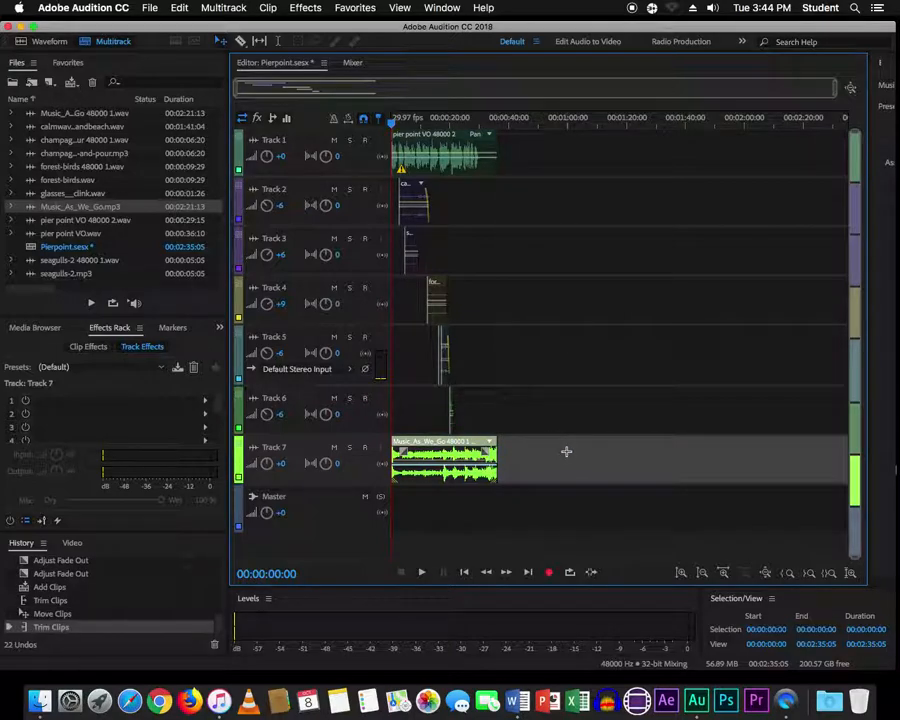
- End the Track 7 music around 0:30 with a fade-out and save
{"action": "key", "text": "backslash"}
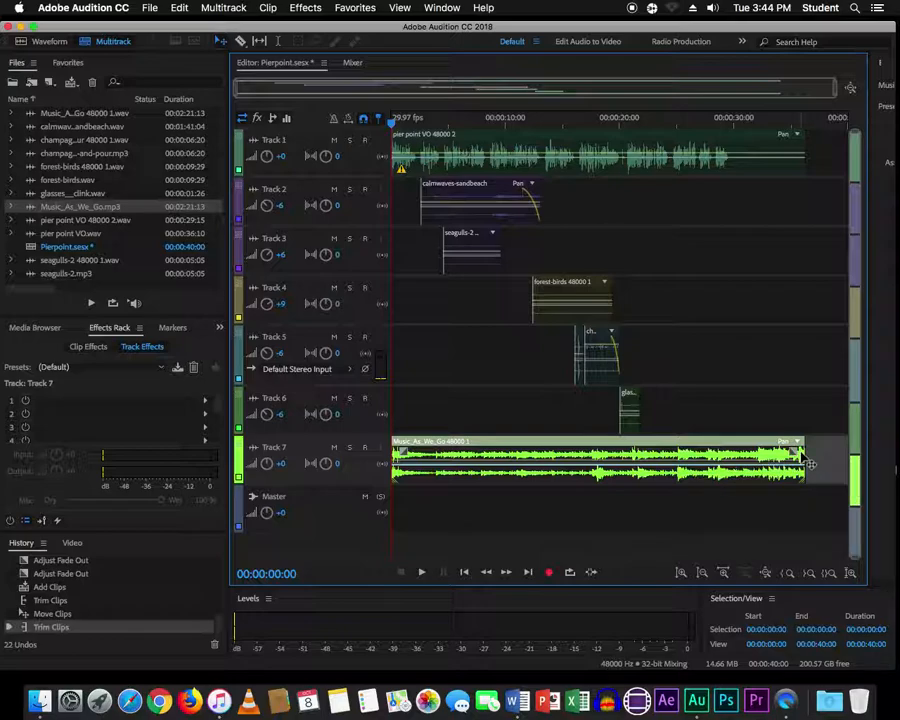
{"action": "left_click_drag", "start_coordinate": [804, 456], "coordinate": [731, 449]}
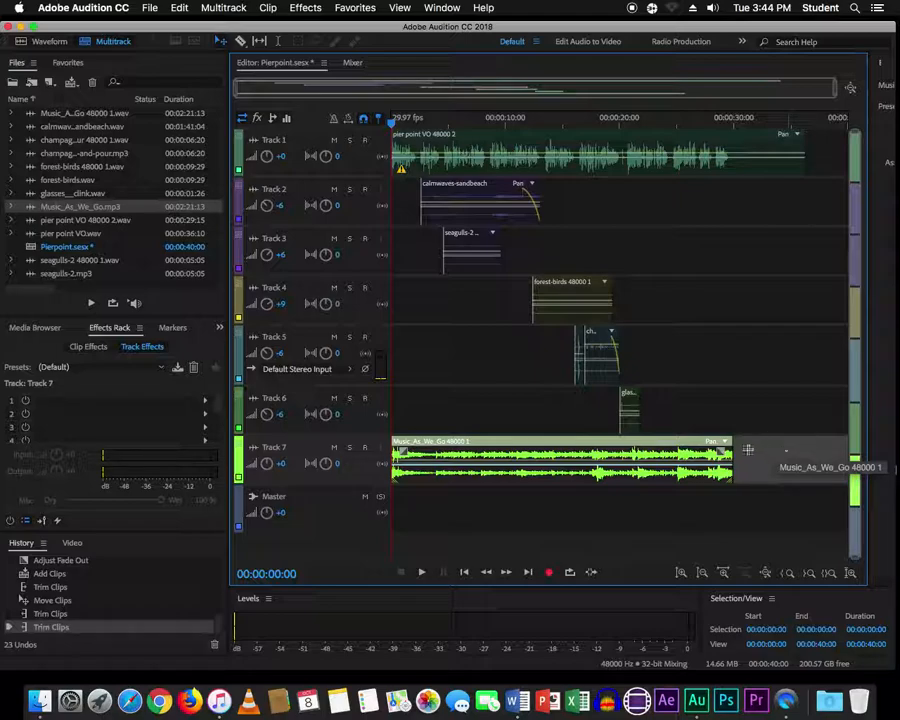
{"action": "left_click_drag", "start_coordinate": [726, 445], "coordinate": [681, 452]}
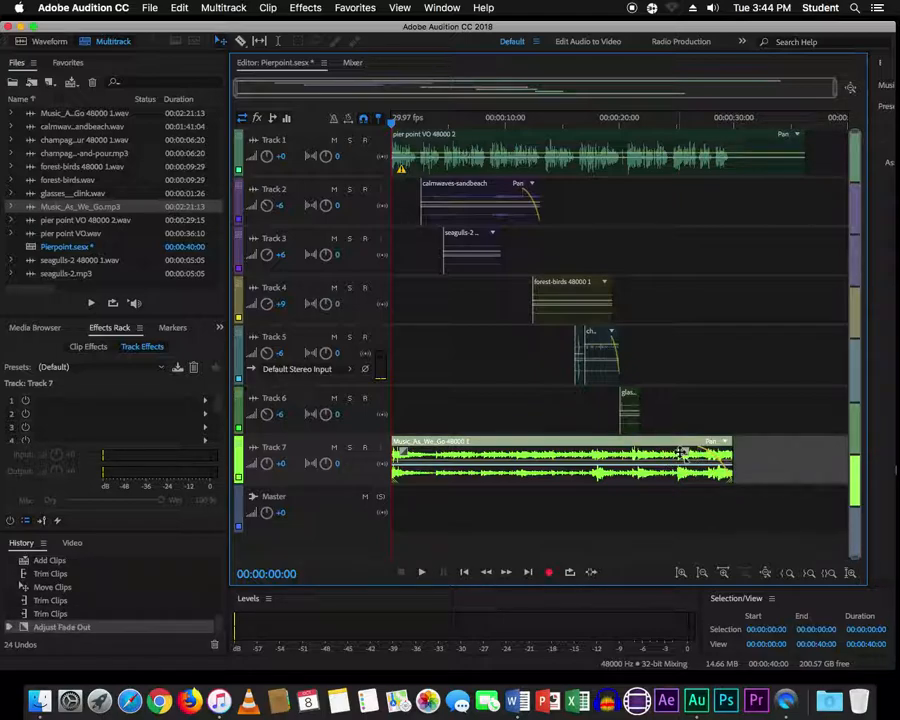
{"action": "key", "text": "super+s"}
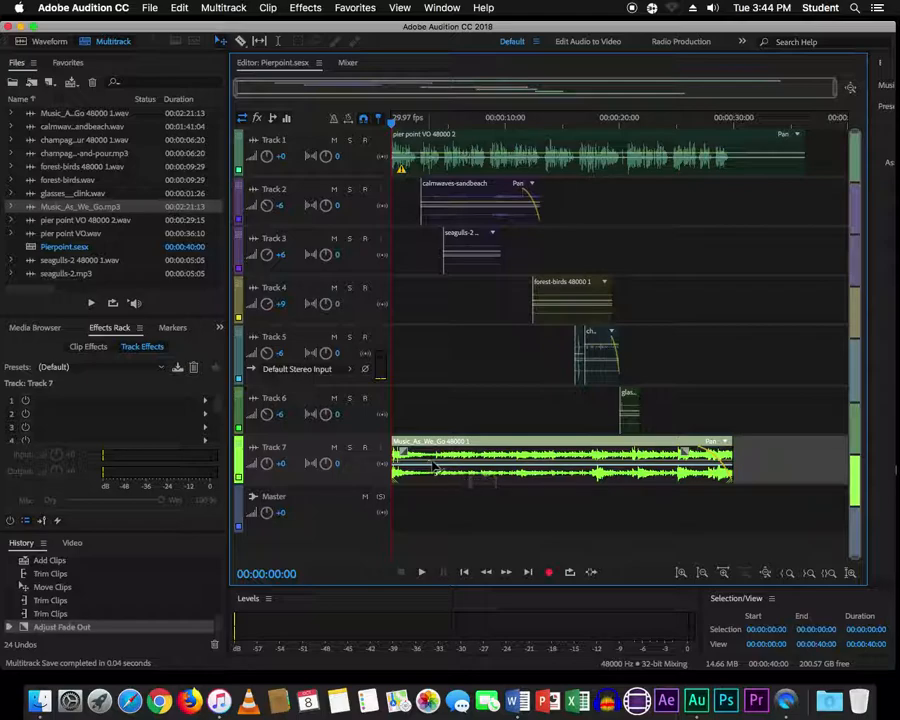
- Set Track 7's volume to -15 dB, save again, and return the playhead to the start
{"action": "left_click", "coordinate": [282, 463]}
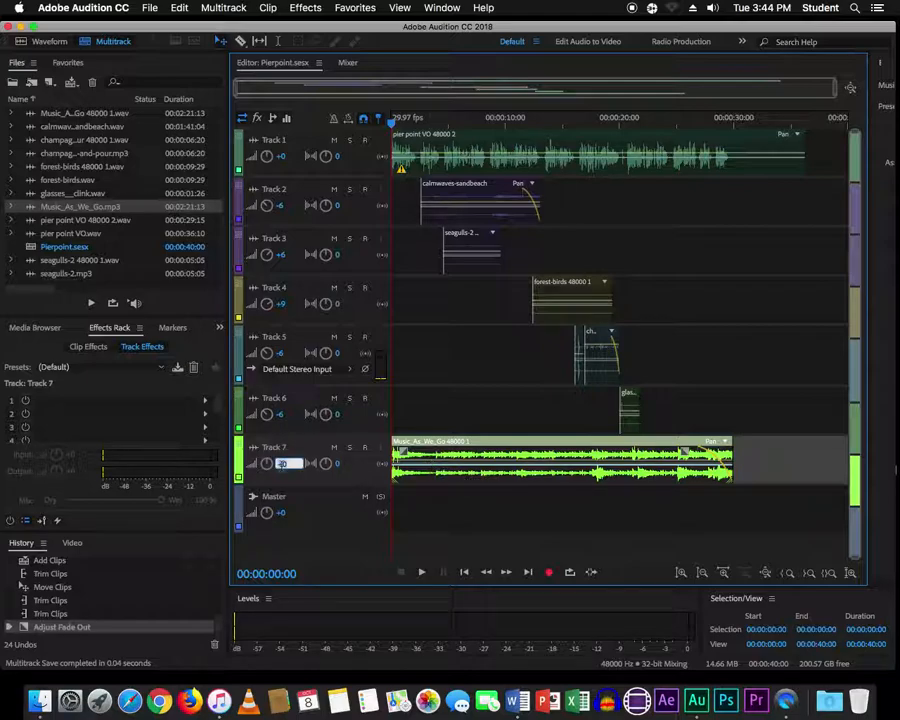
{"action": "type", "text": "-15"}
{"action": "key", "text": "Return"}
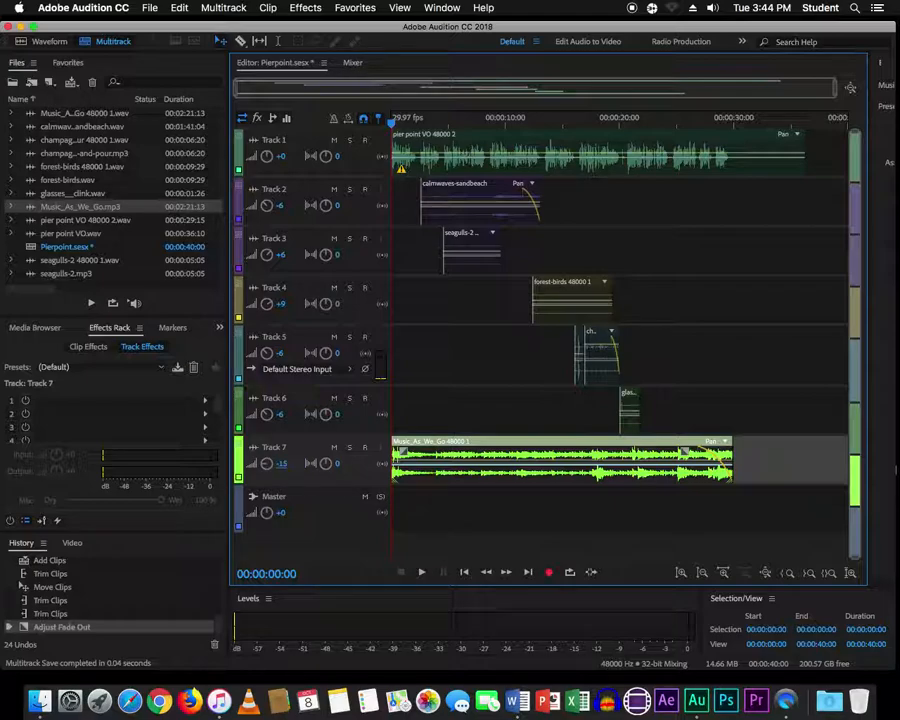
{"action": "key", "text": "super+s"}
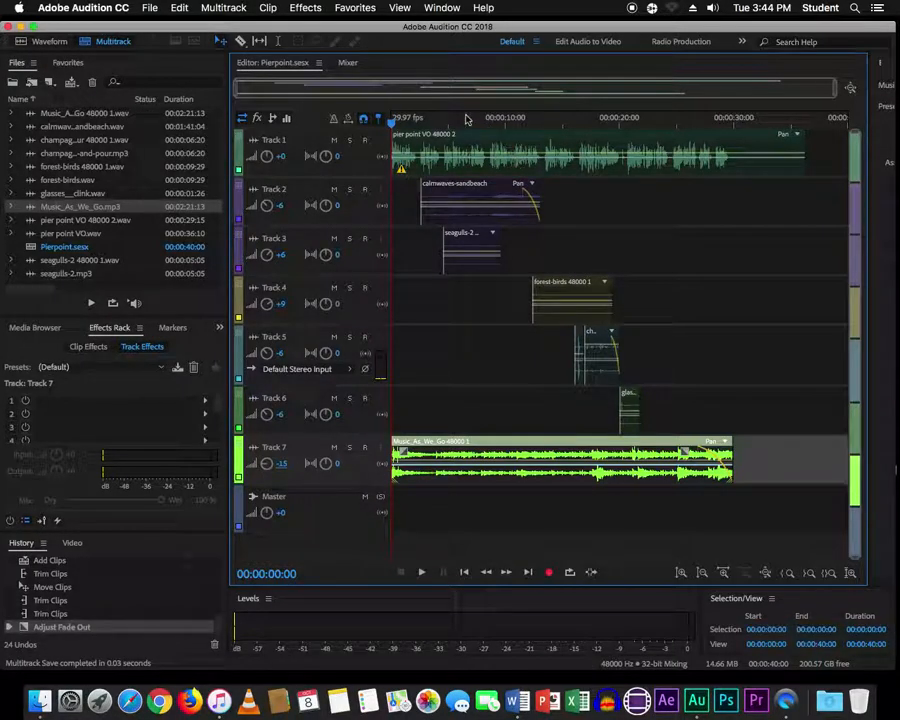
{"action": "left_click_drag", "start_coordinate": [405, 122], "coordinate": [358, 118]}
- Play the Pierpoint mix from 0:00 and stop it at about 0:32
{"action": "key", "text": "space"}
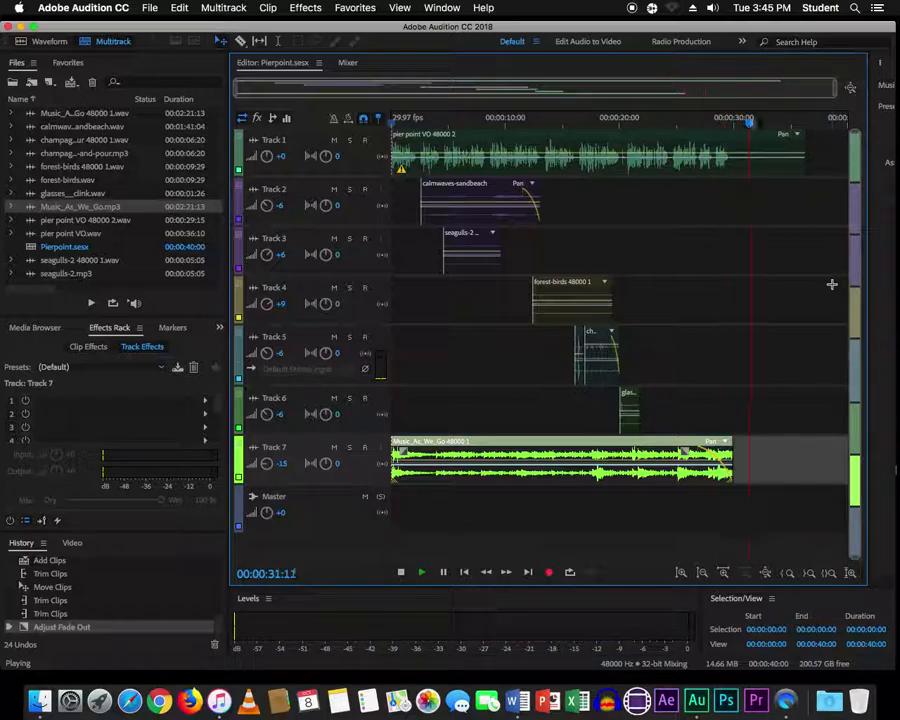
{"action": "key", "text": "space"}
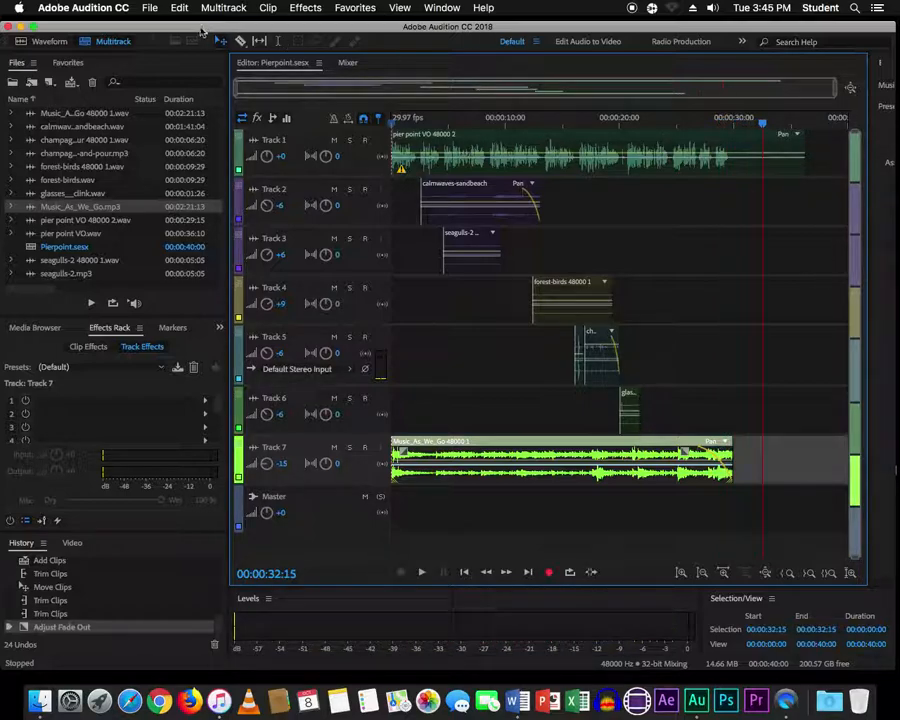
- Start an Entire Session multitrack mixdown export with MP3 Audio as the format
{"action": "left_click", "coordinate": [148, 12]}
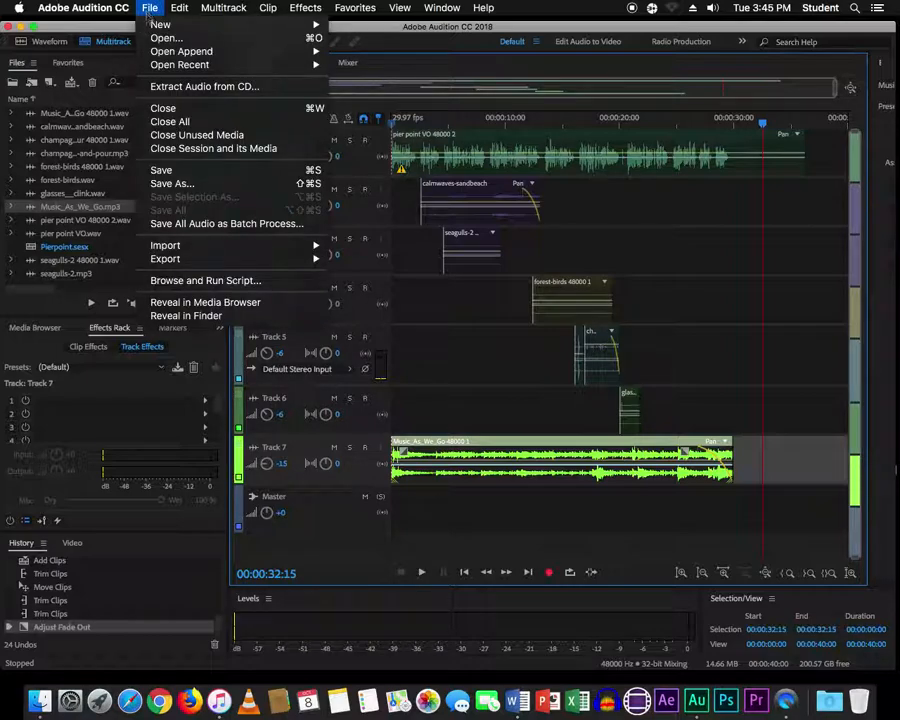
{"action": "mouse_move", "coordinate": [184, 262]}
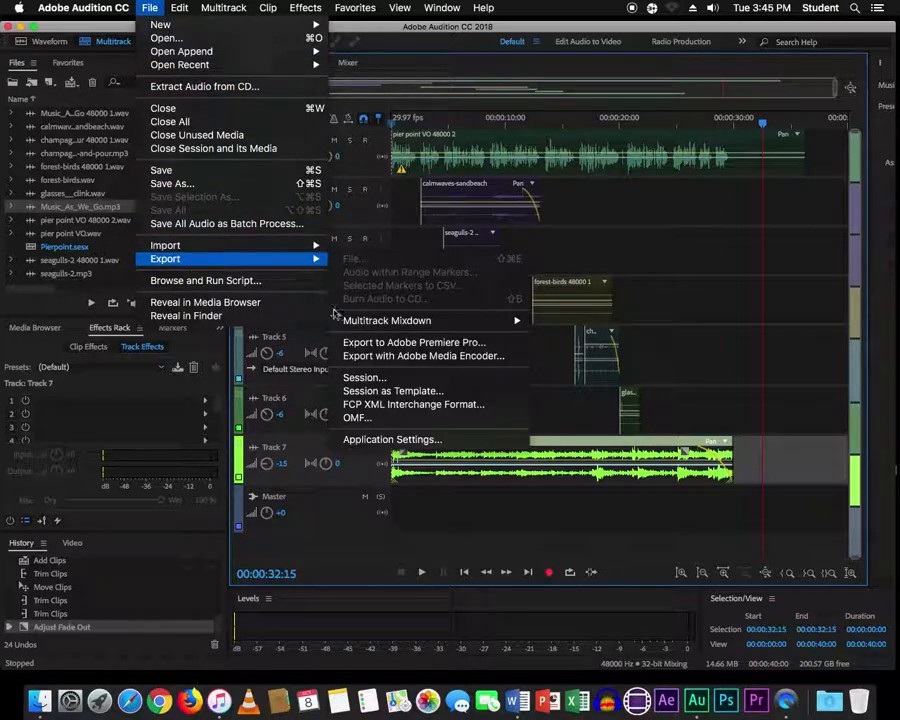
{"action": "mouse_move", "coordinate": [361, 326]}
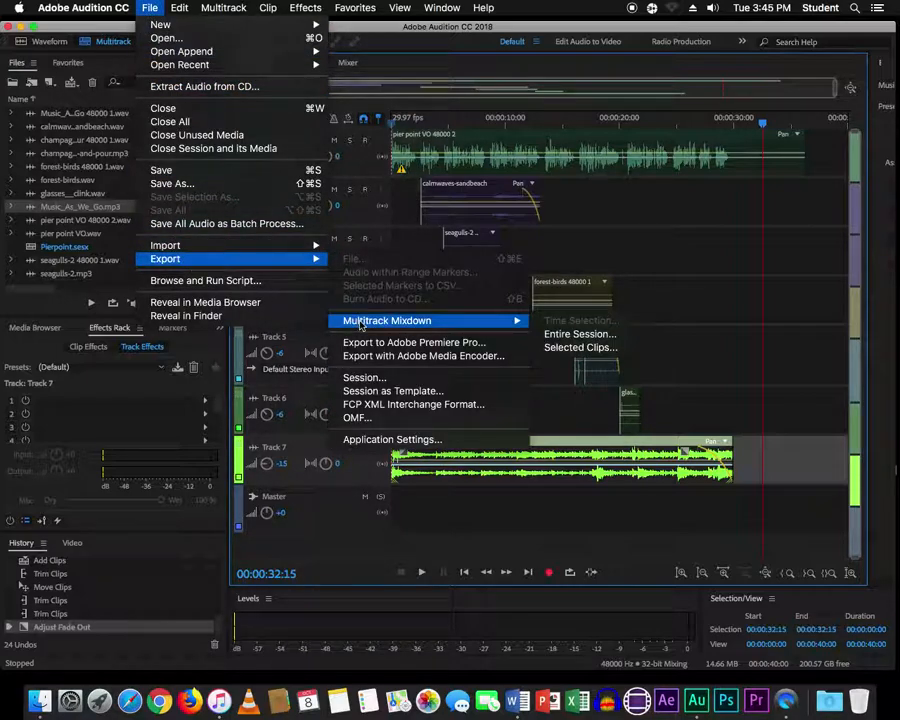
{"action": "left_click", "coordinate": [581, 335]}
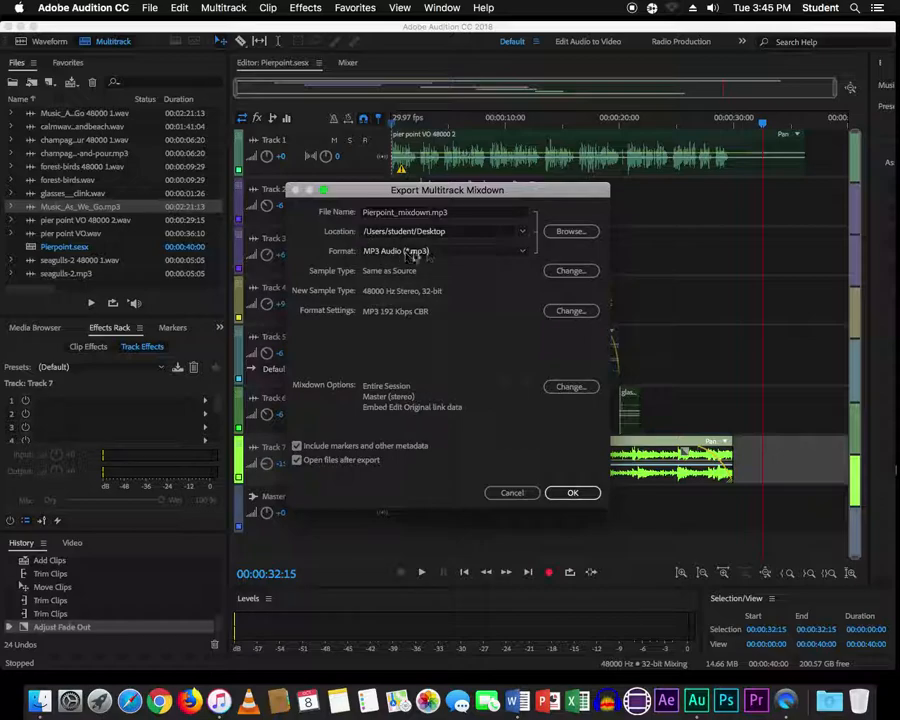
{"action": "left_click", "coordinate": [380, 251]}
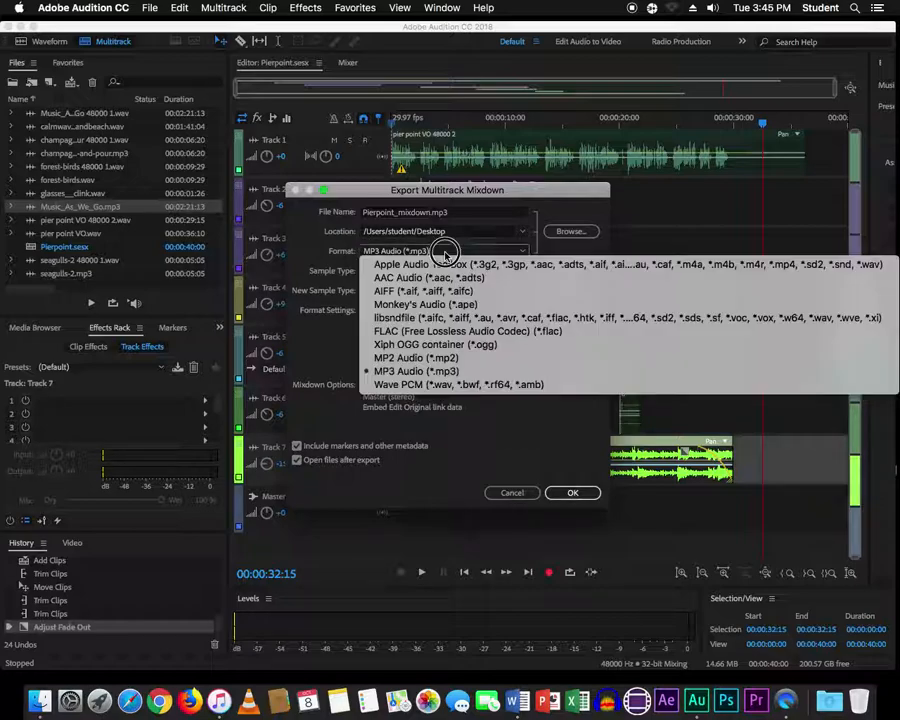
{"action": "left_click", "coordinate": [432, 371]}
- Save the mixdown as Pierpoint_mixdown.mp3 on the Desktop and run the export
{"action": "left_click", "coordinate": [582, 233]}
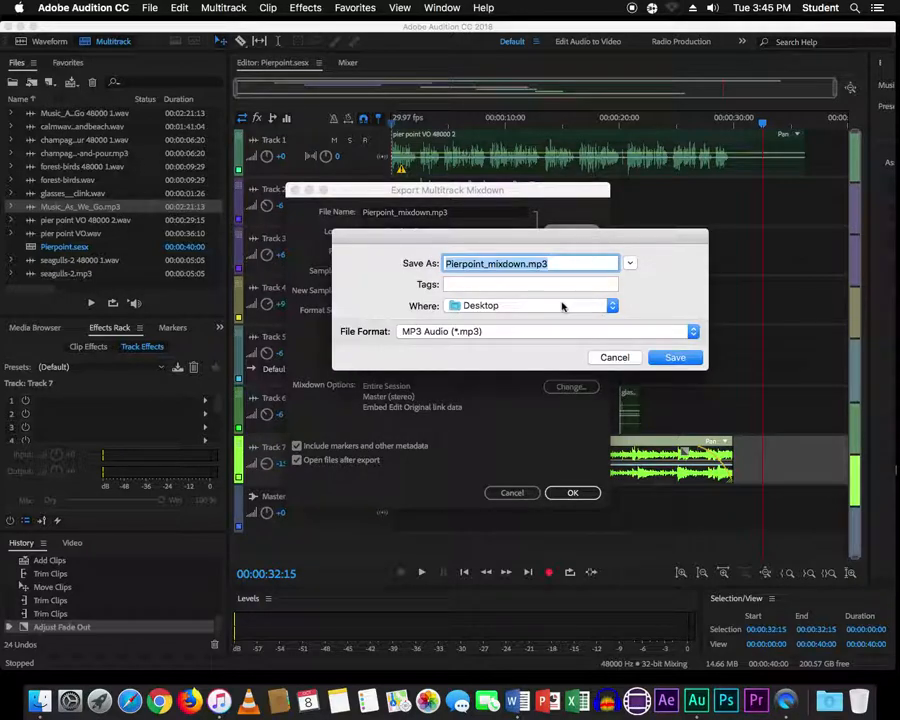
{"action": "left_click", "coordinate": [612, 306]}
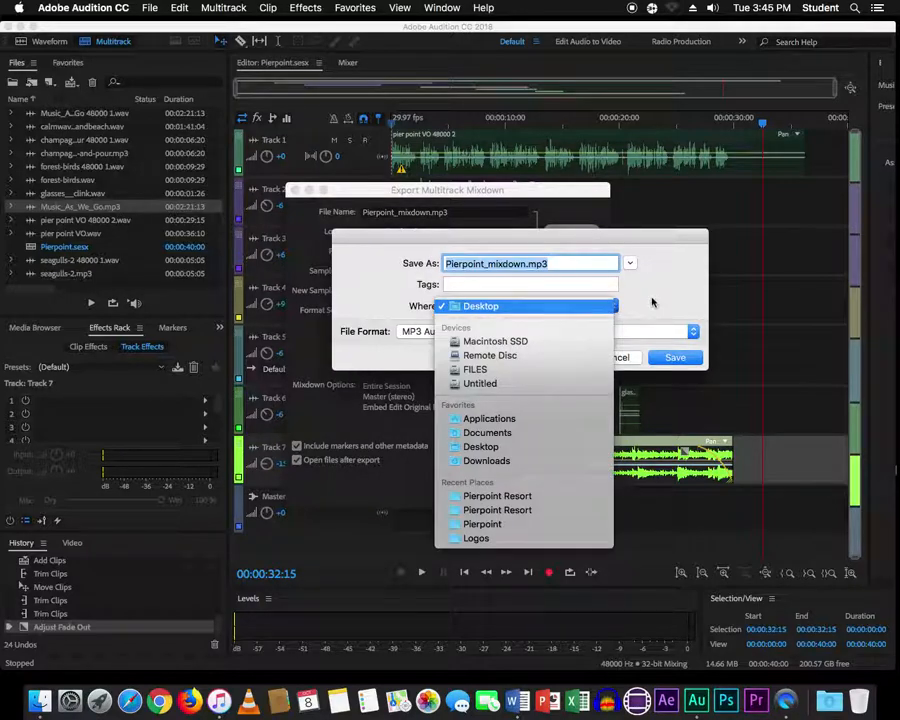
{"action": "left_click", "coordinate": [652, 302]}
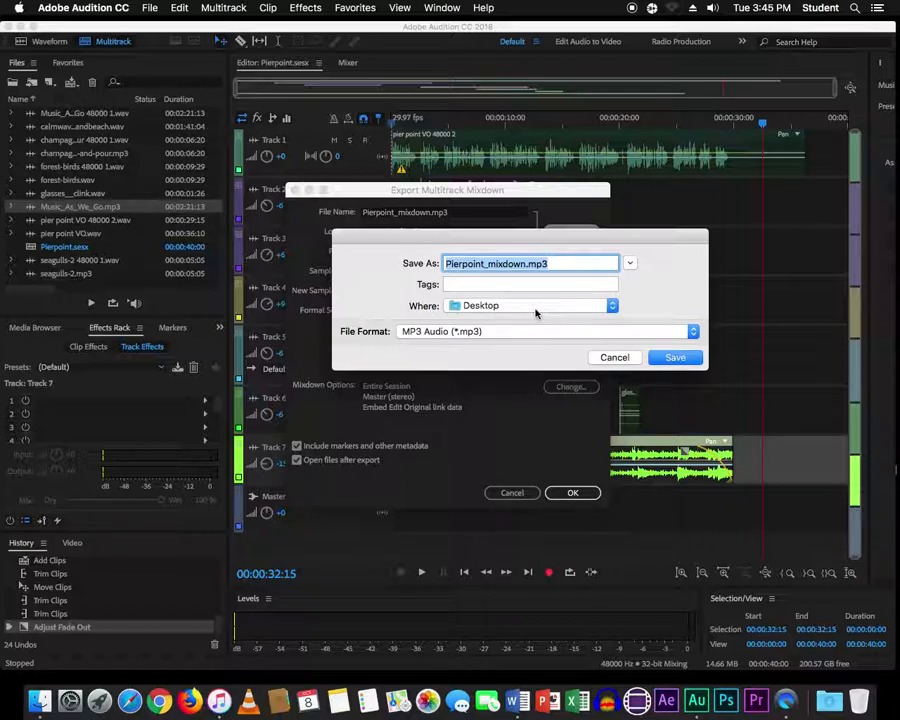
{"action": "left_click", "coordinate": [676, 358]}
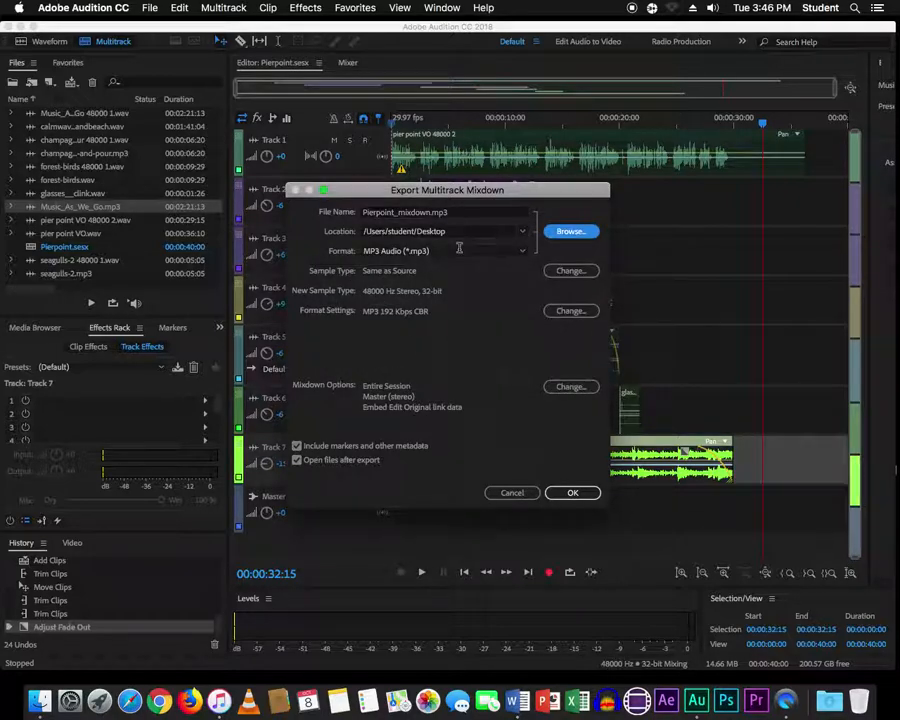
{"action": "left_click", "coordinate": [570, 493]}
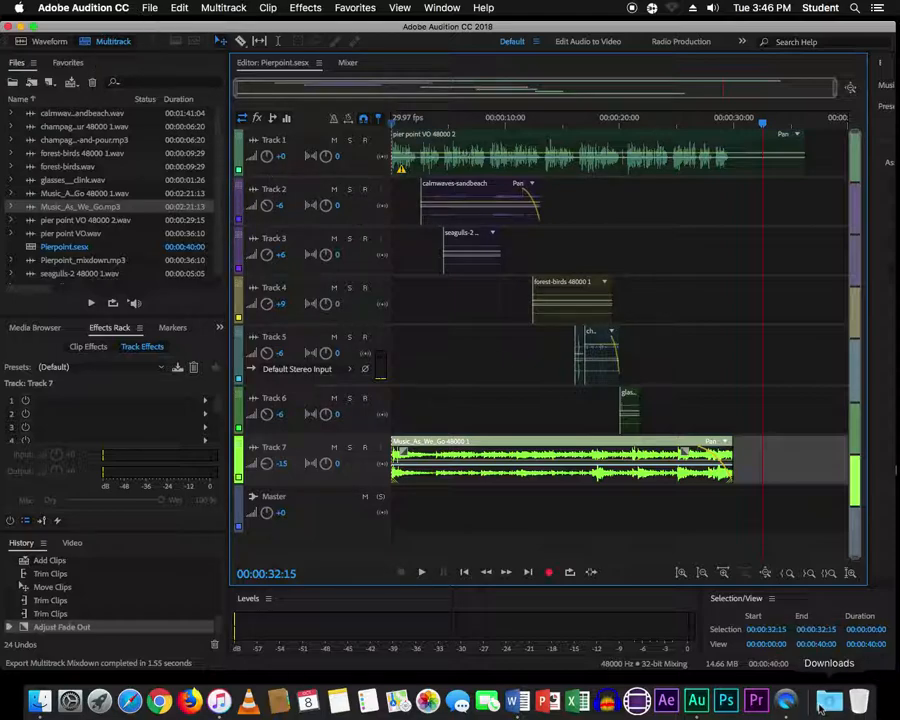
- Quit QuickTime Player and save the screen recording as 'PierPoint MAC' on the Desktop
{"action": "left_click", "coordinate": [785, 701]}
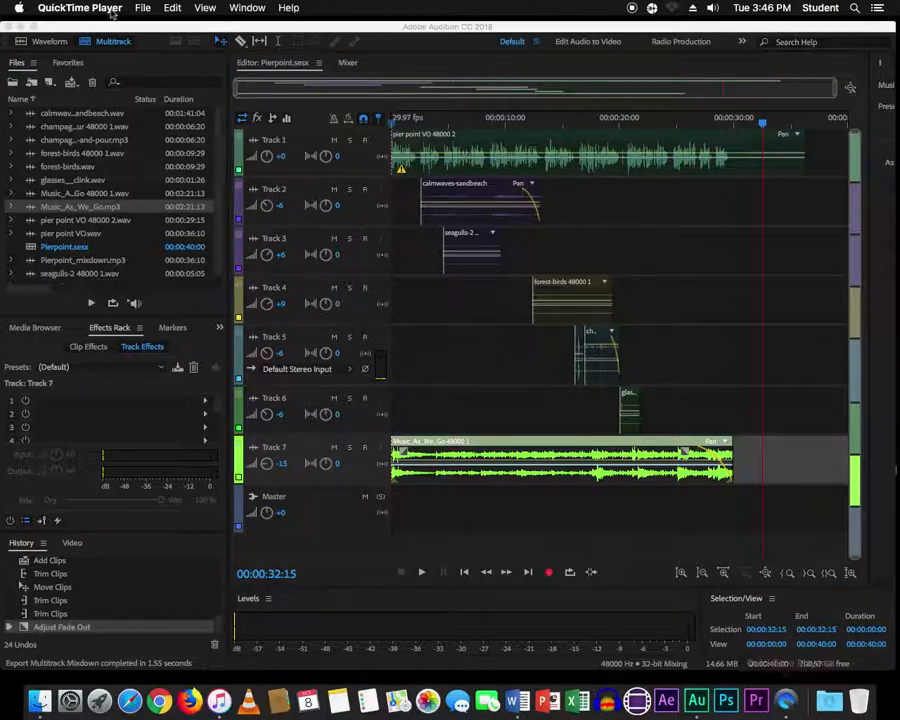
{"action": "left_click", "coordinate": [100, 8]}
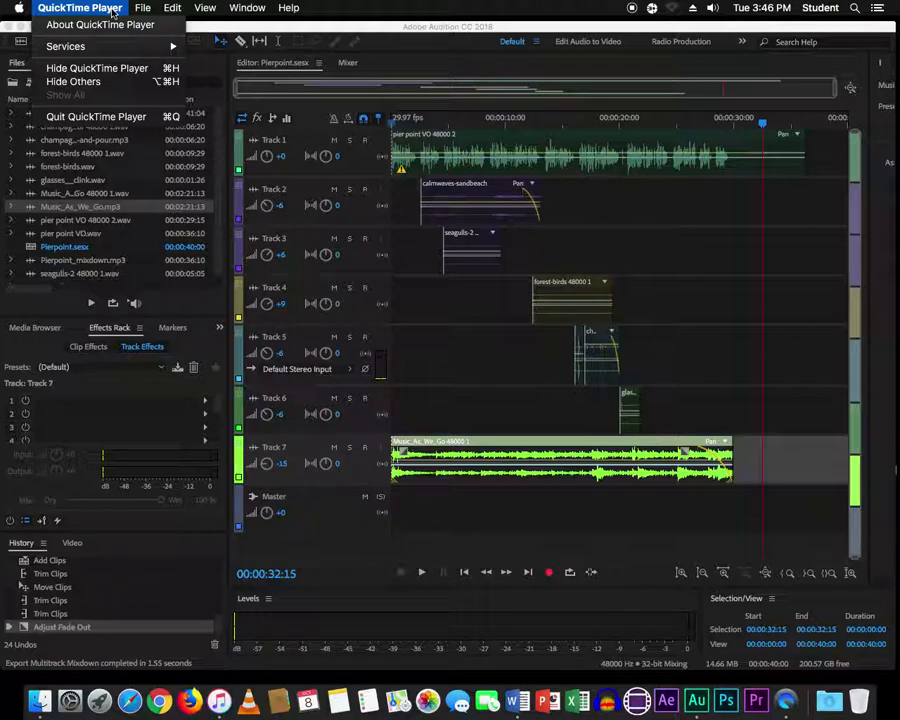
{"action": "left_click", "coordinate": [98, 117]}
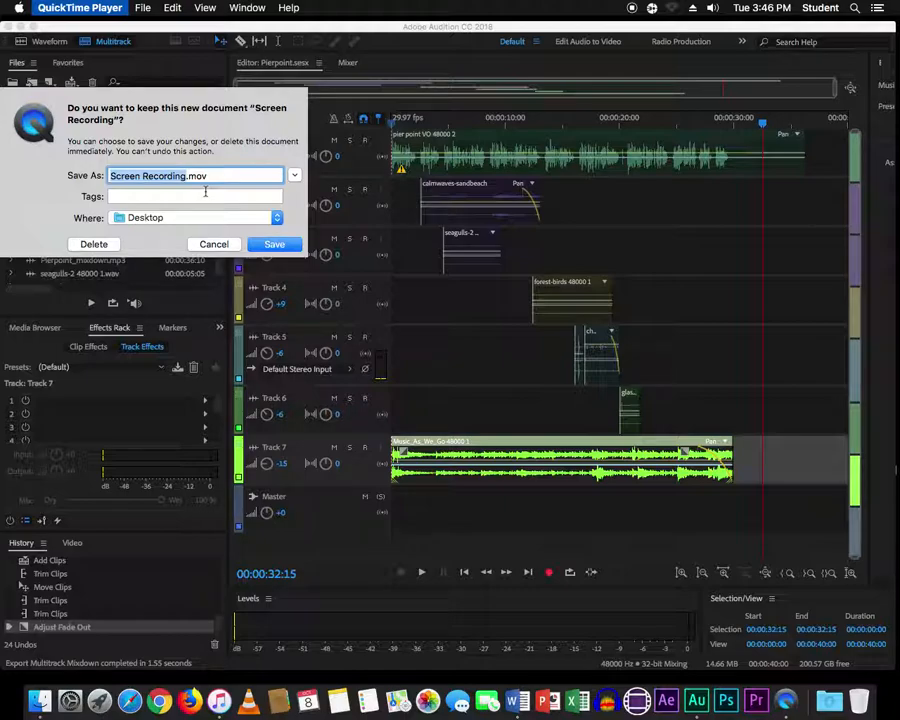
{"action": "type", "text": "Pier"}
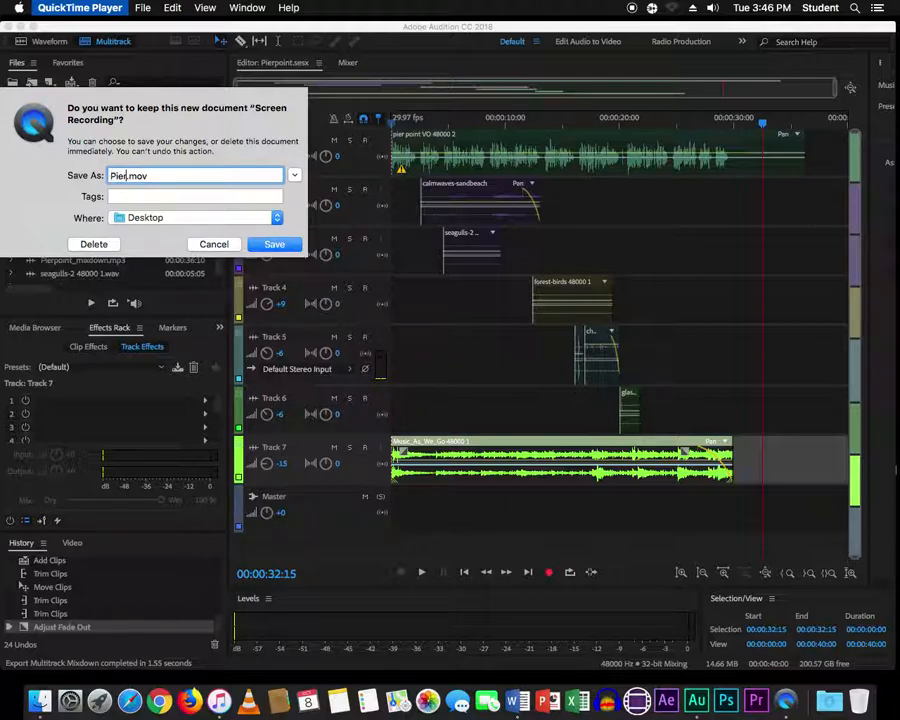
{"action": "type", "text": "Point MAC"}
{"action": "left_click", "coordinate": [276, 245]}
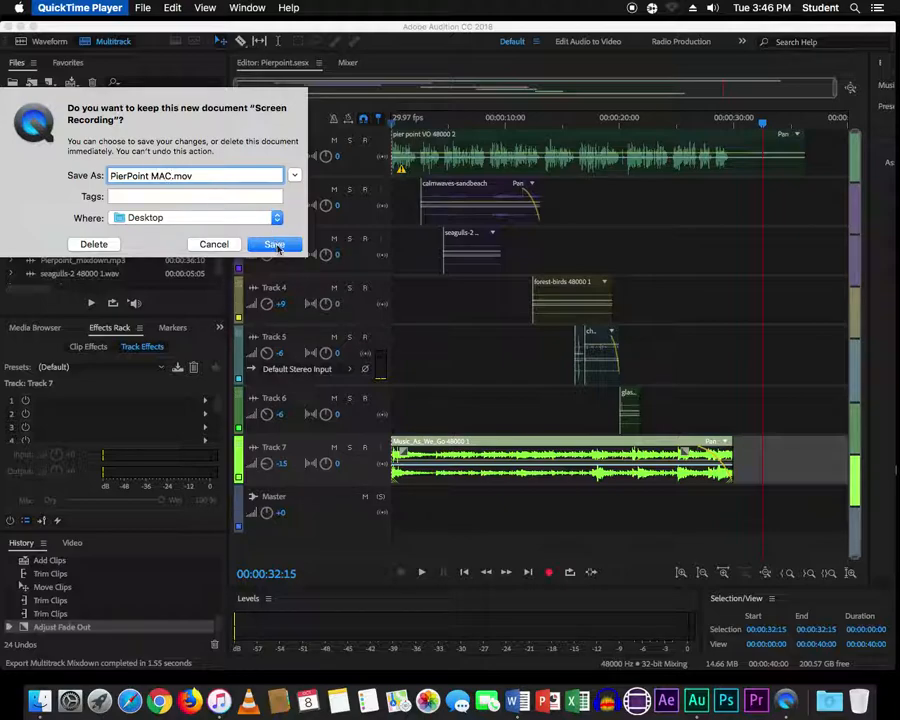